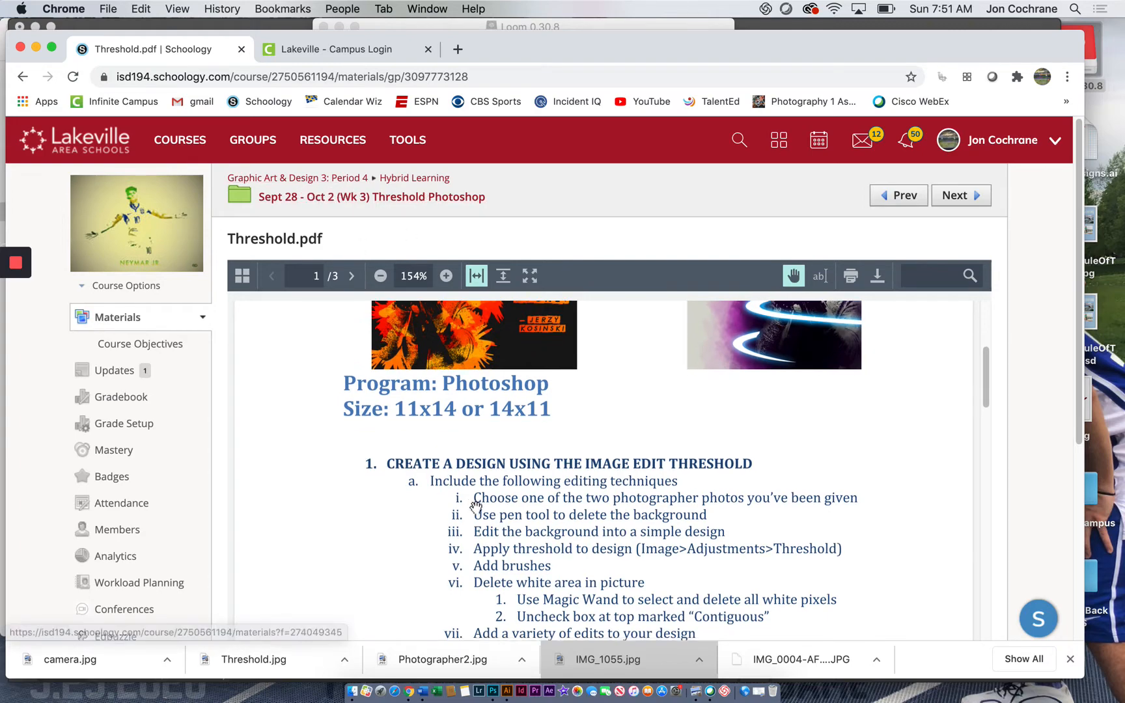
Step: Read through the Threshold.pdf assignment instructions, from the example designs to the typography and unity requirements
{"action": "scroll", "coordinate": [485, 499], "scroll_direction": "down", "scroll_amount": 10}
{"action": "scroll", "coordinate": [487, 500], "scroll_direction": "down", "scroll_amount": 15}
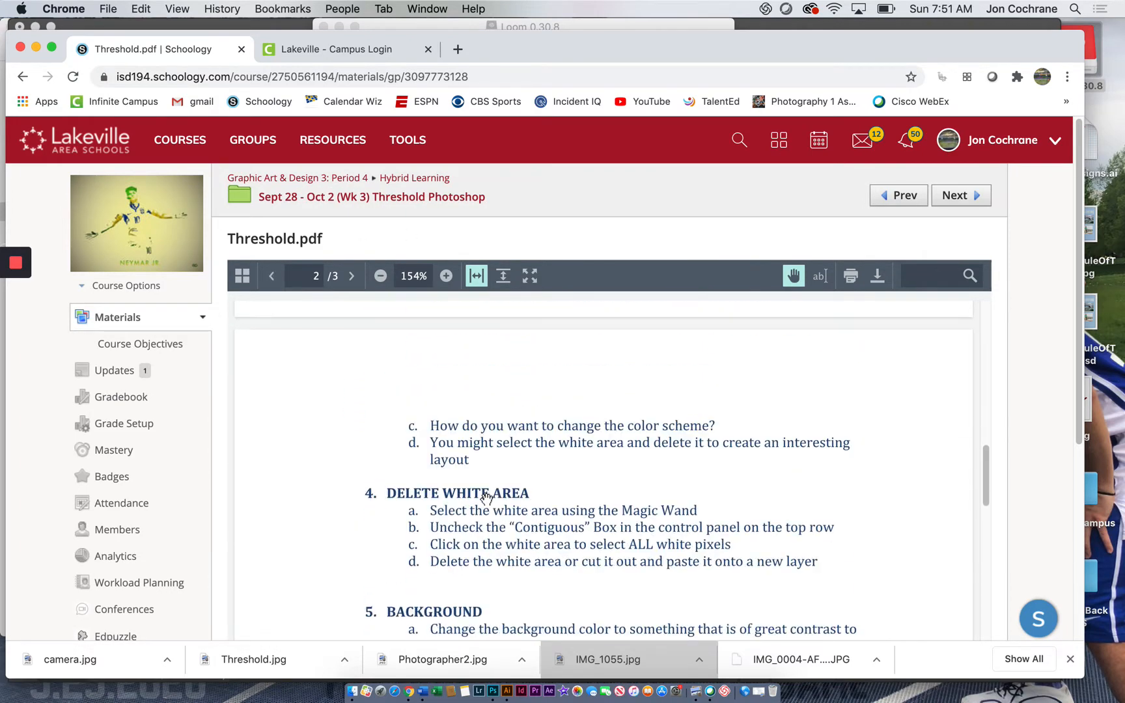
{"action": "scroll", "coordinate": [487, 499], "scroll_direction": "down", "scroll_amount": 5}
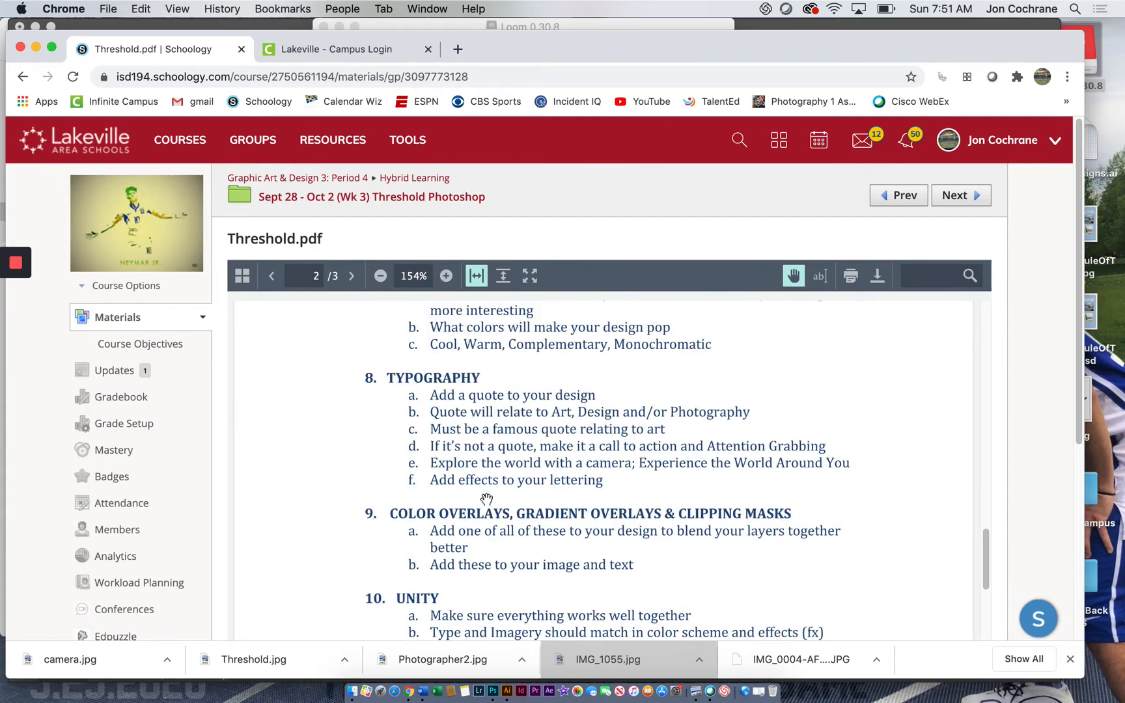
{"action": "scroll", "coordinate": [486, 498], "scroll_direction": "up", "scroll_amount": 20}
{"action": "scroll", "coordinate": [486, 499], "scroll_direction": "up", "scroll_amount": 5}
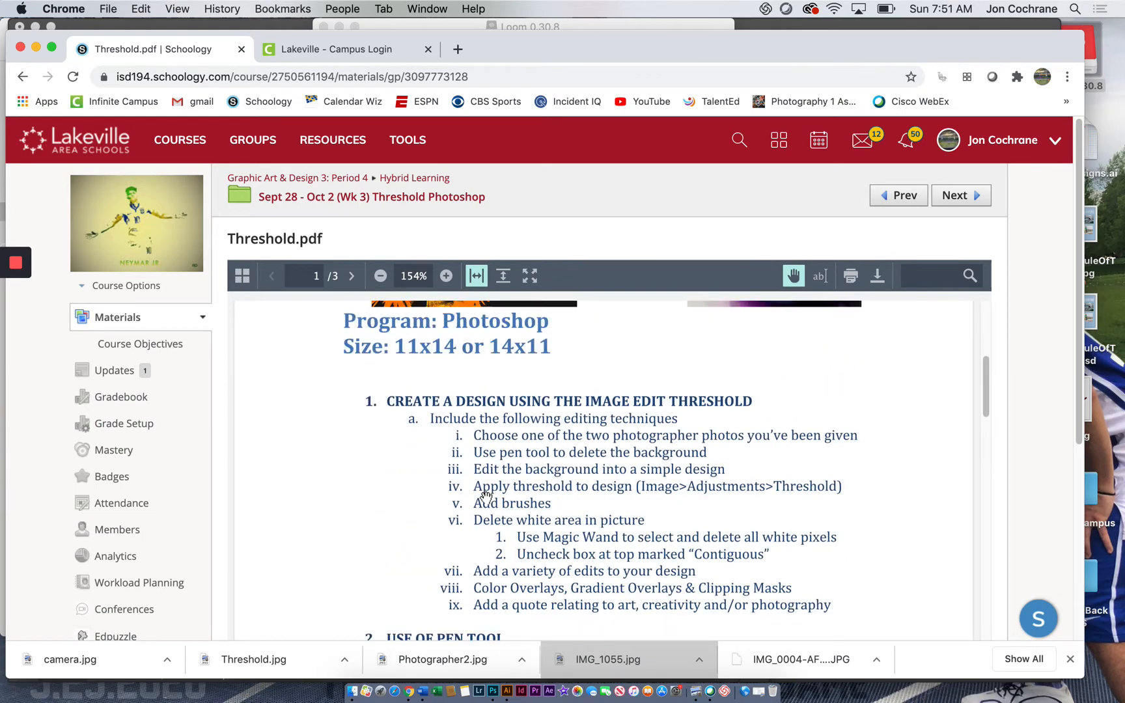
{"action": "scroll", "coordinate": [486, 499], "scroll_direction": "up", "scroll_amount": 1}
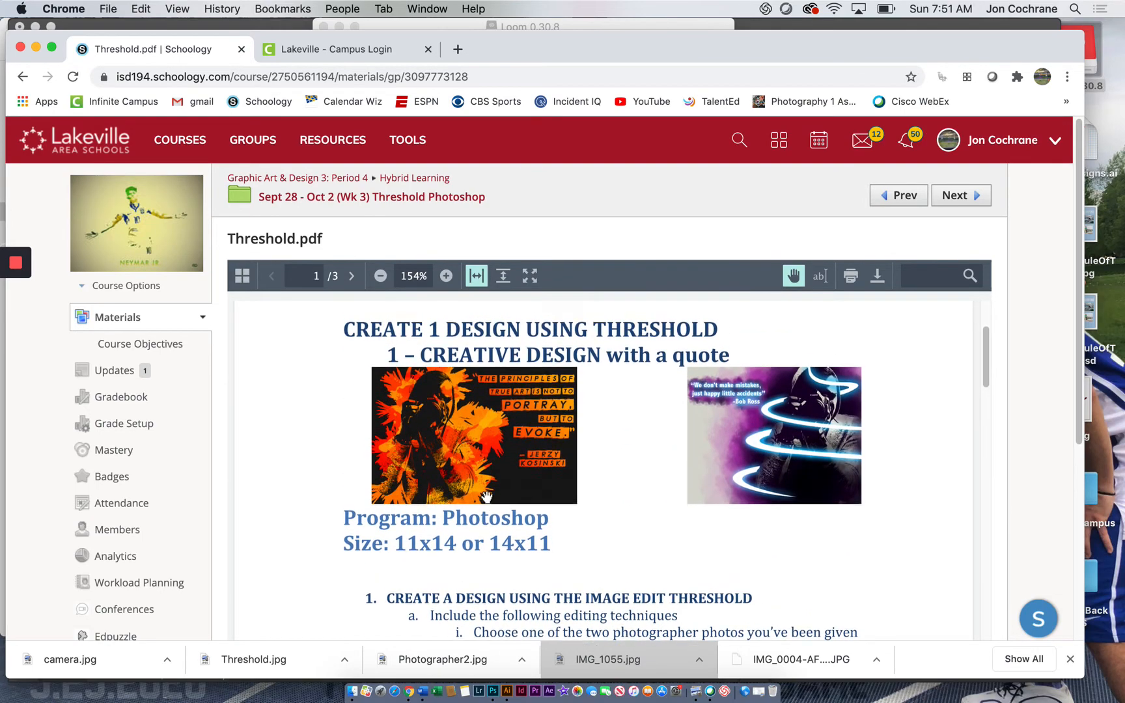
Step: Switch to Photoshop and compare both Photographer2.jpg documents with the camera.jpg and Threshold.jpg example designs
{"action": "left_click", "coordinate": [36, 49]}
{"action": "left_click", "coordinate": [174, 30]}
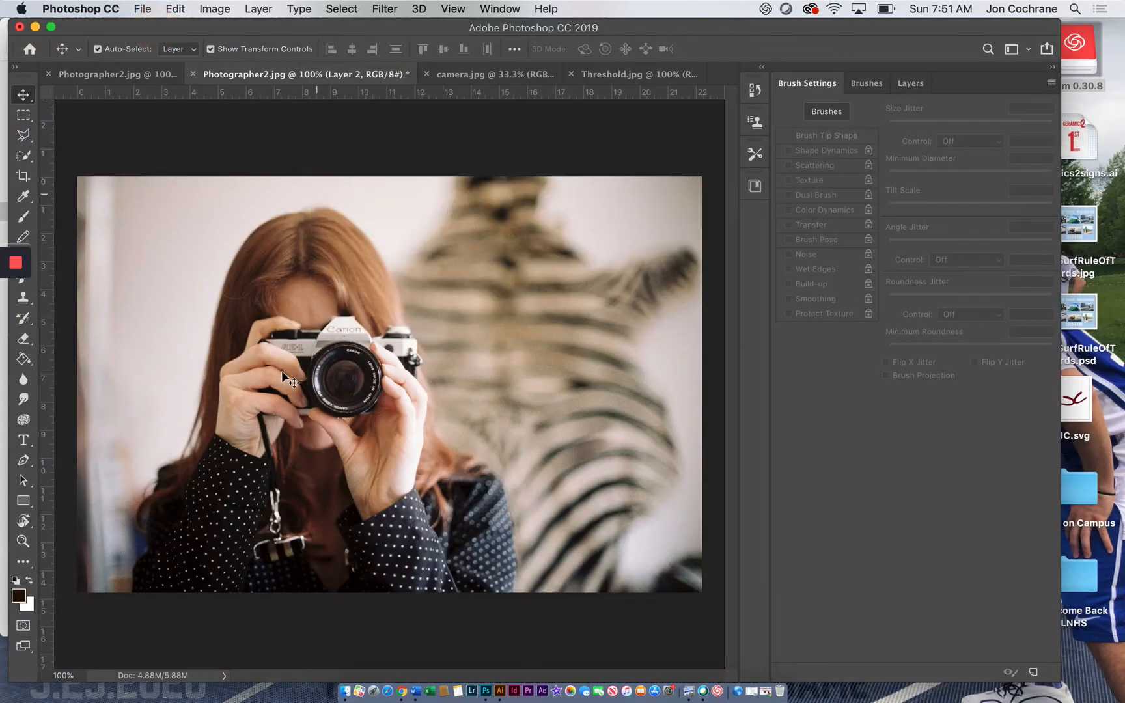
{"action": "left_click", "coordinate": [134, 77]}
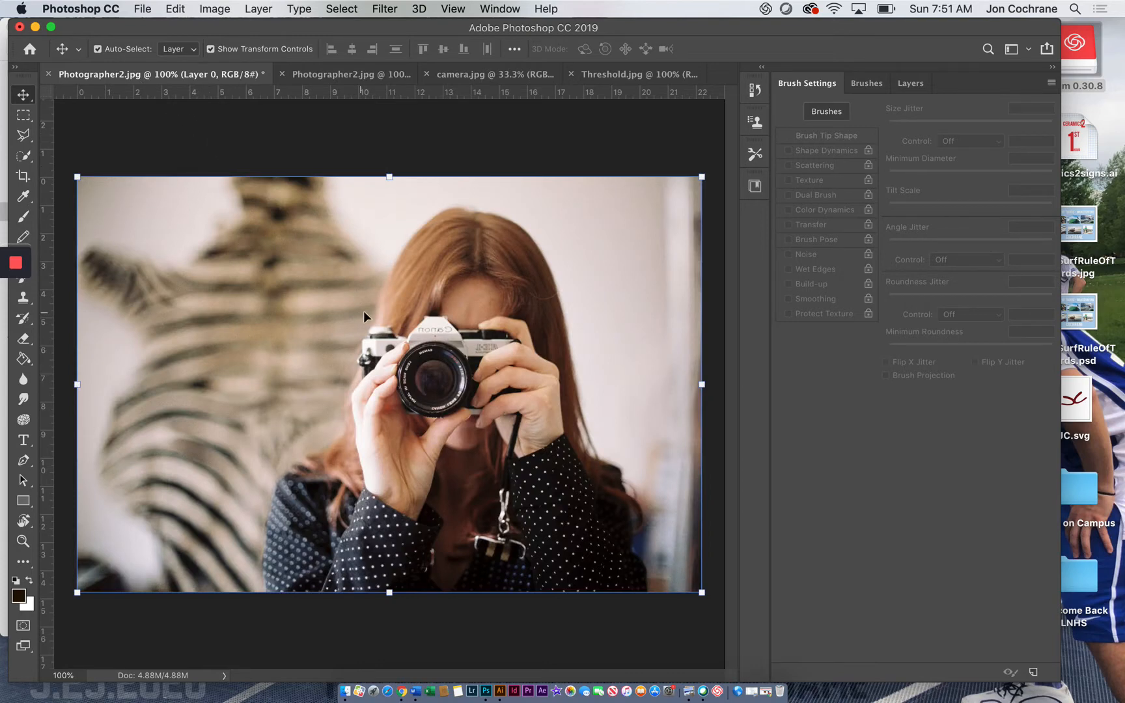
{"action": "left_click", "coordinate": [469, 73]}
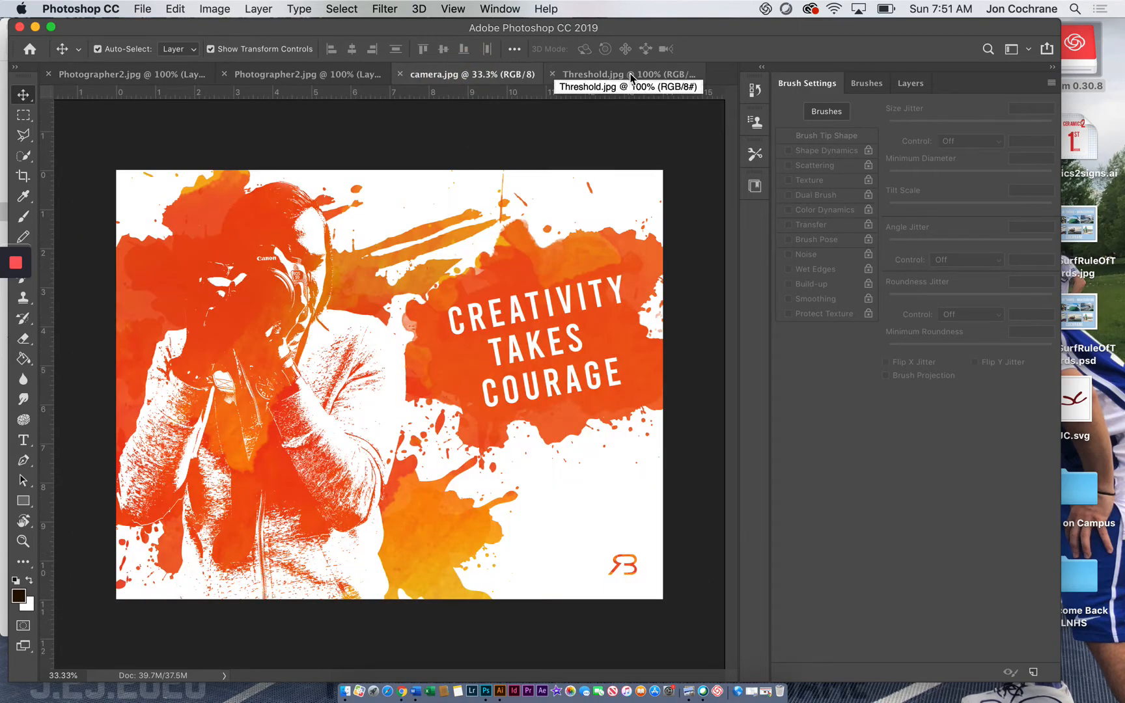
{"action": "left_click", "coordinate": [632, 75]}
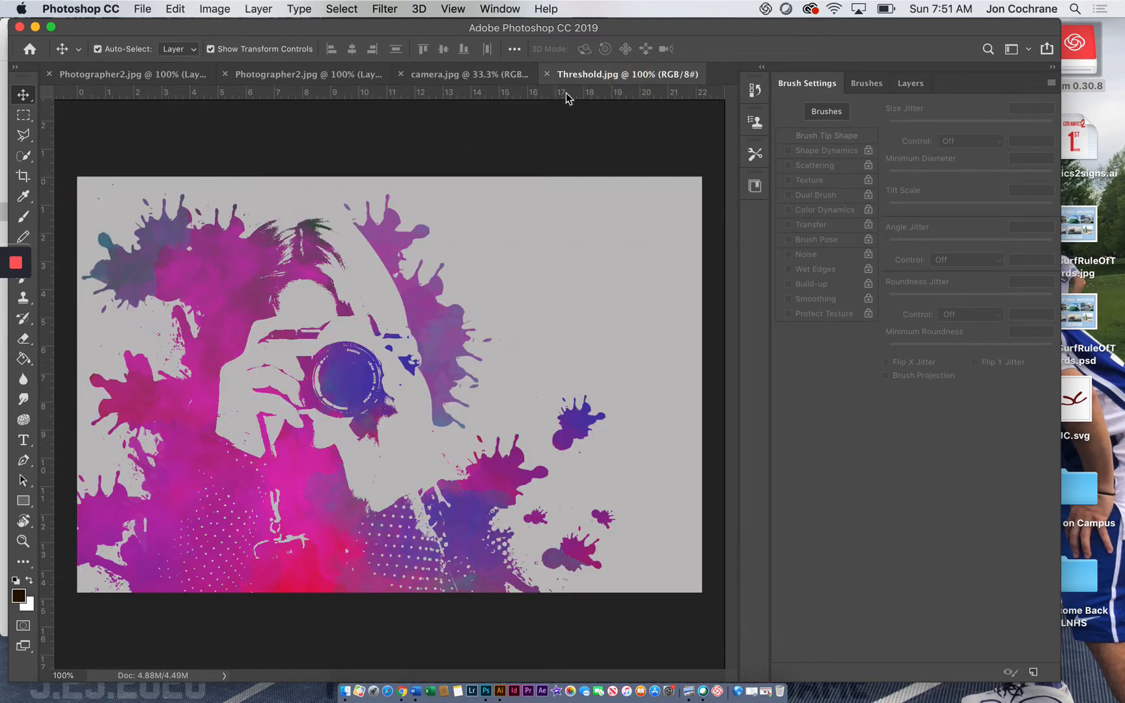
{"action": "left_click", "coordinate": [425, 77]}
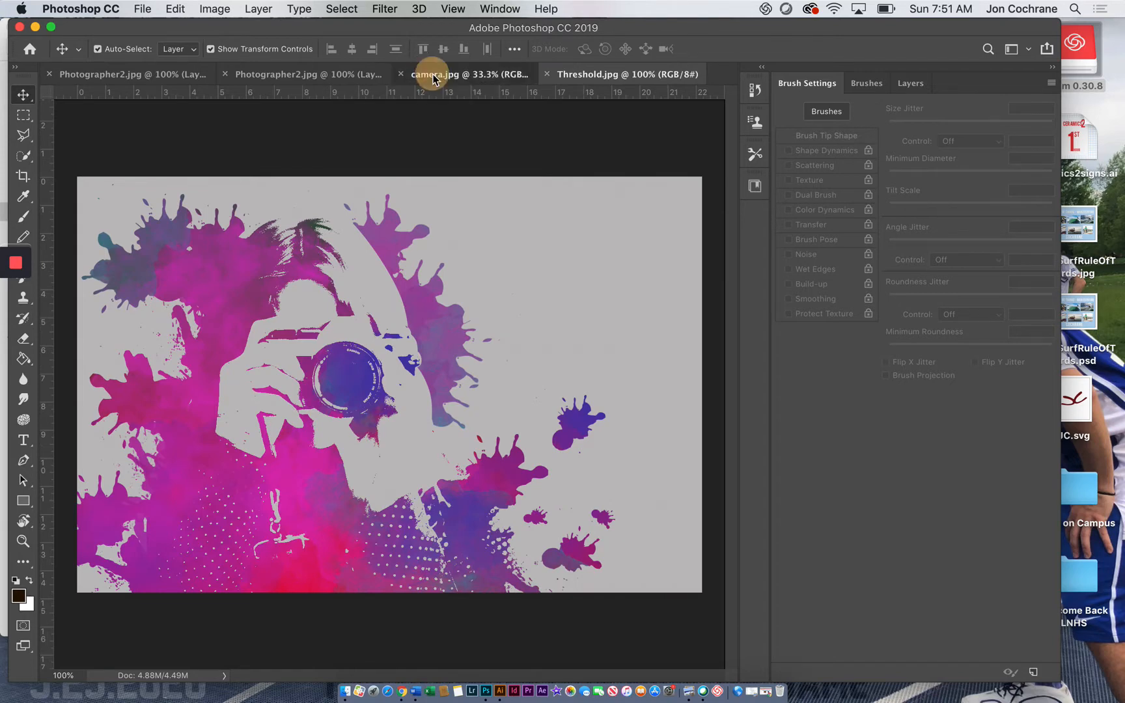
{"action": "left_click", "coordinate": [293, 76]}
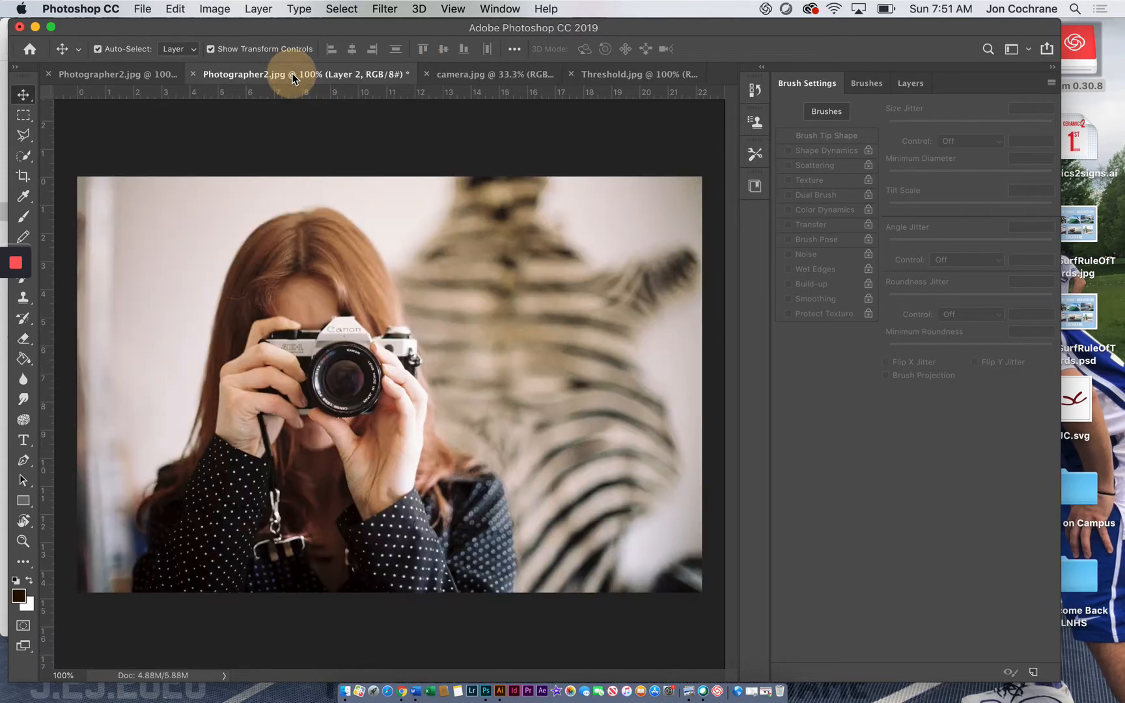
{"action": "left_click", "coordinate": [121, 73]}
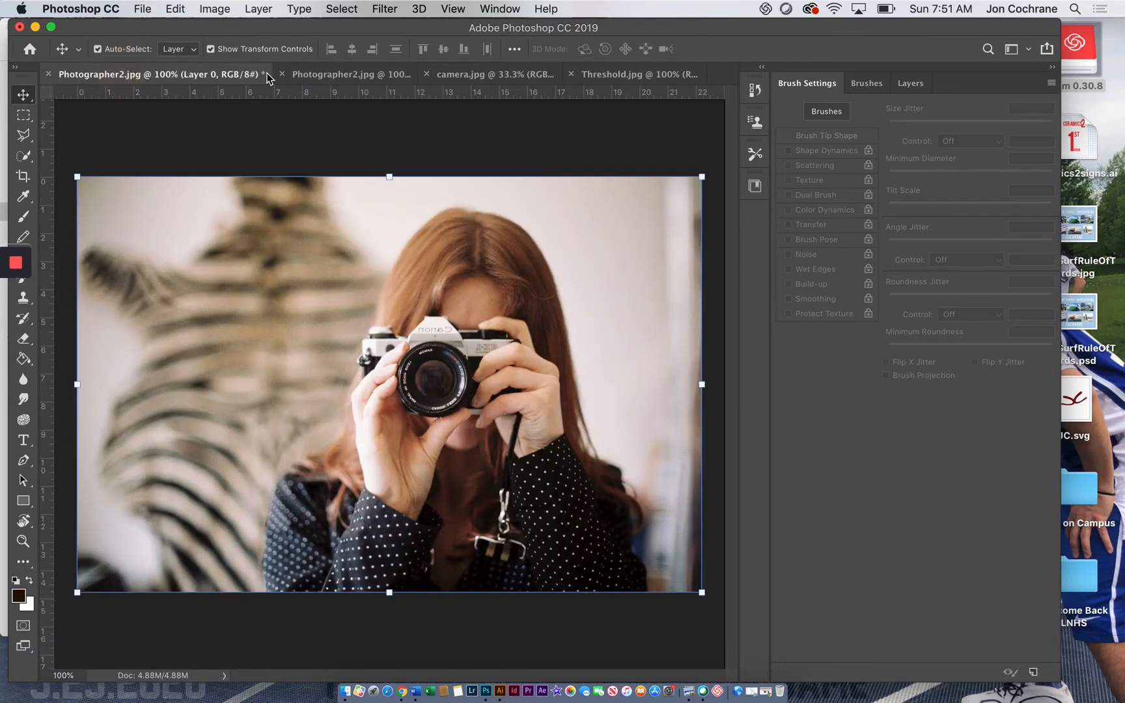
{"action": "left_click", "coordinate": [351, 76]}
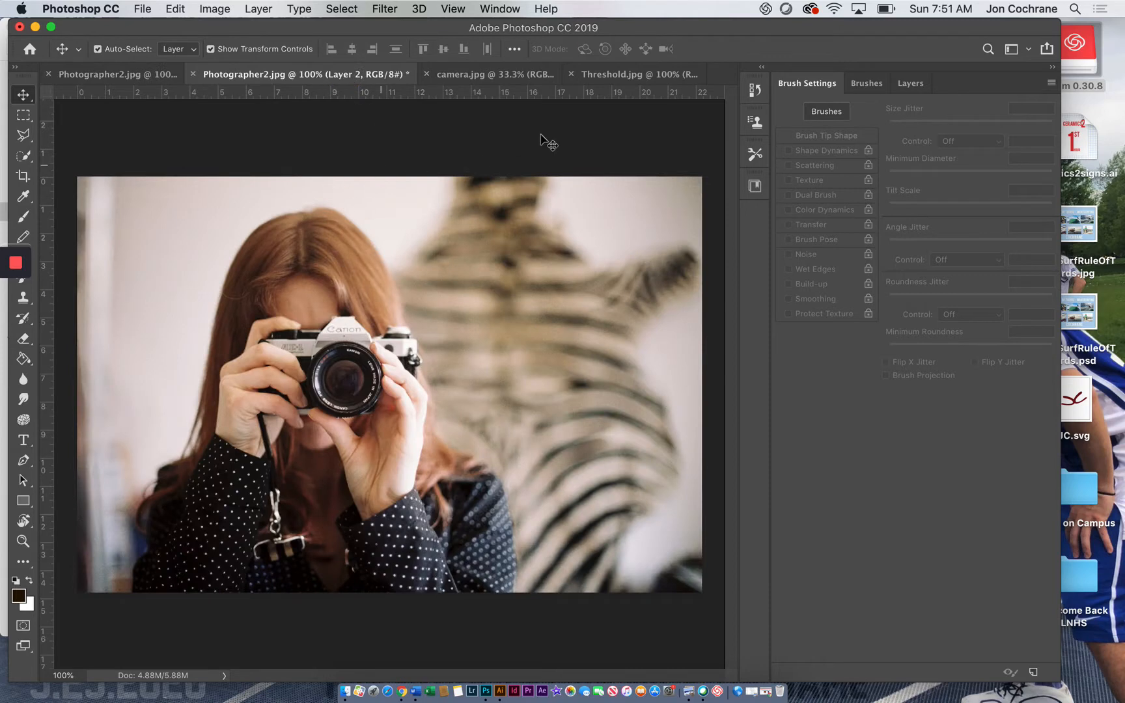
Step: Show the layers of the second Photographer2.jpg document and select the photo layer, Layer 0
{"action": "left_click", "coordinate": [865, 84]}
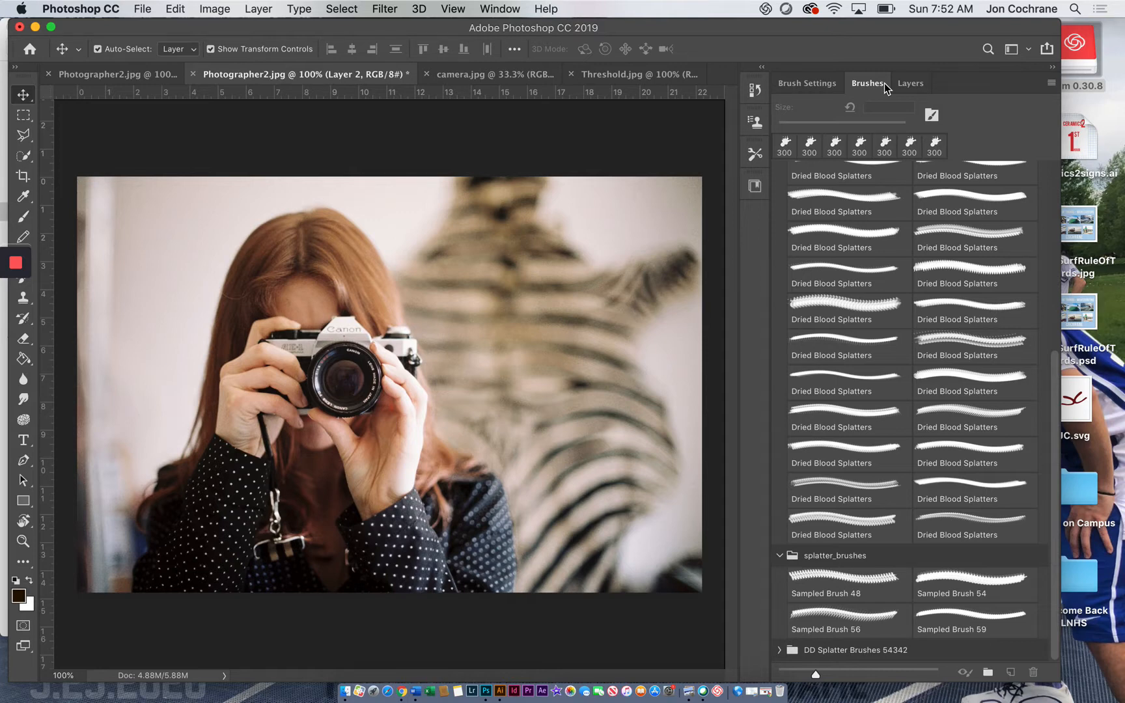
{"action": "left_click", "coordinate": [911, 82]}
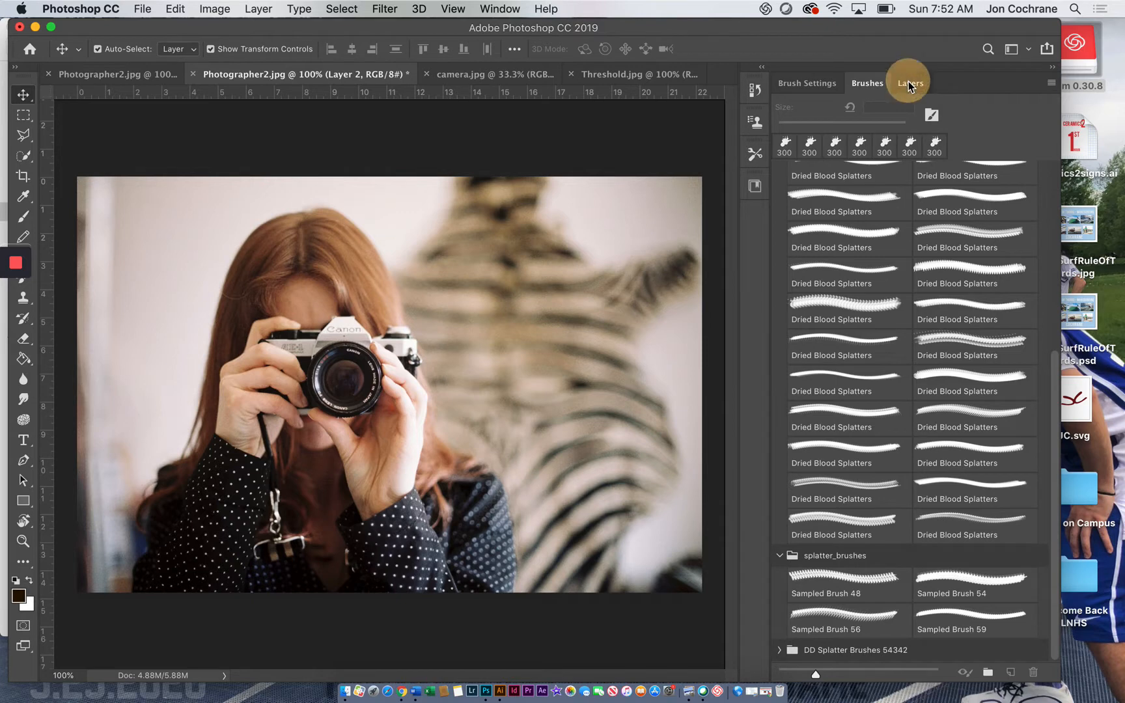
{"action": "left_click", "coordinate": [845, 202]}
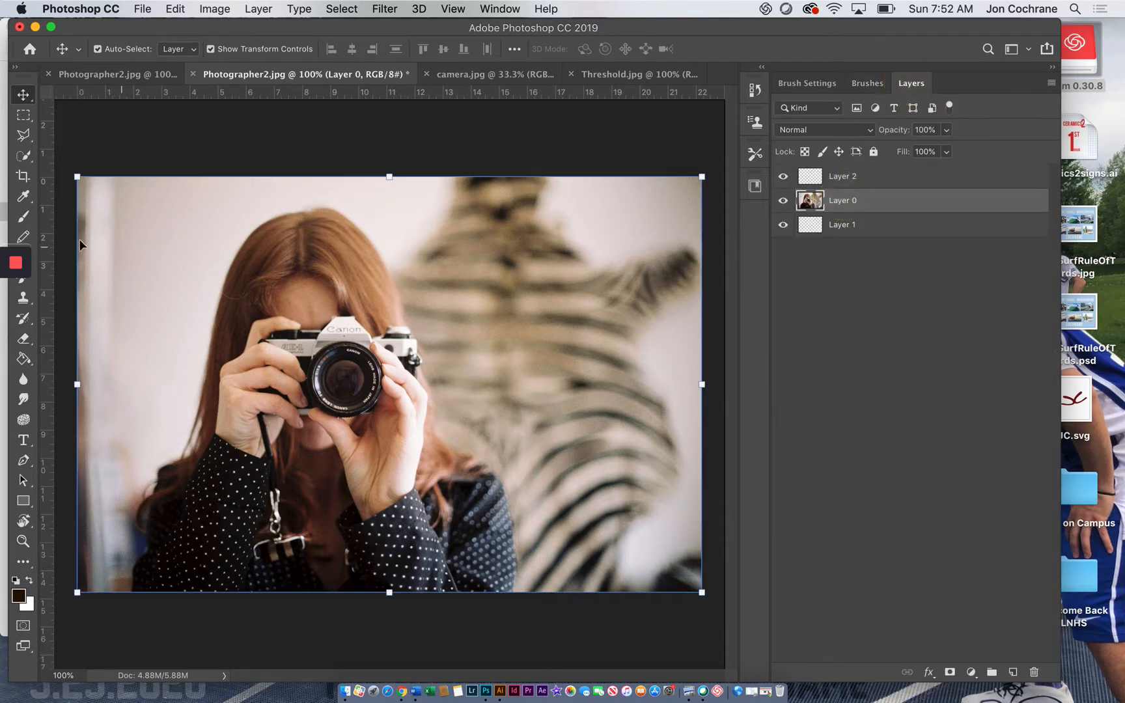
{"action": "left_click_drag", "start_coordinate": [110, 28], "coordinate": [126, 28]}
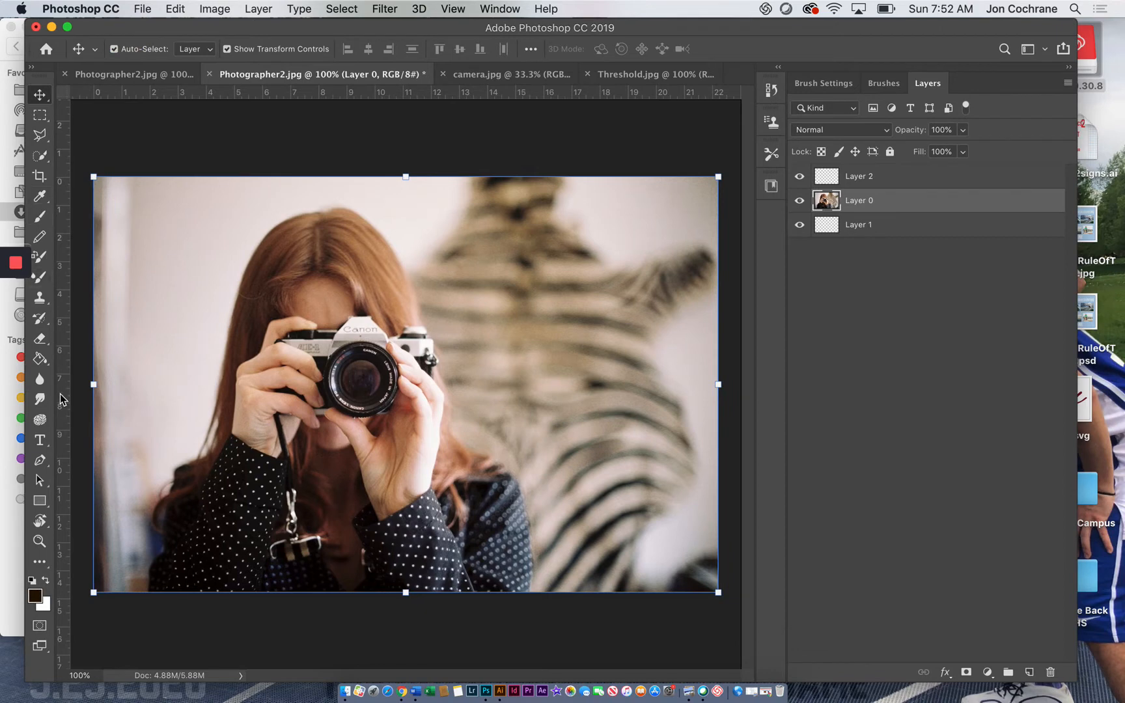
Step: Trace a closed Pen tool path around the woman's hair, camera and shoulders, closing it along the photo's lower edge
{"action": "left_click", "coordinate": [40, 461]}
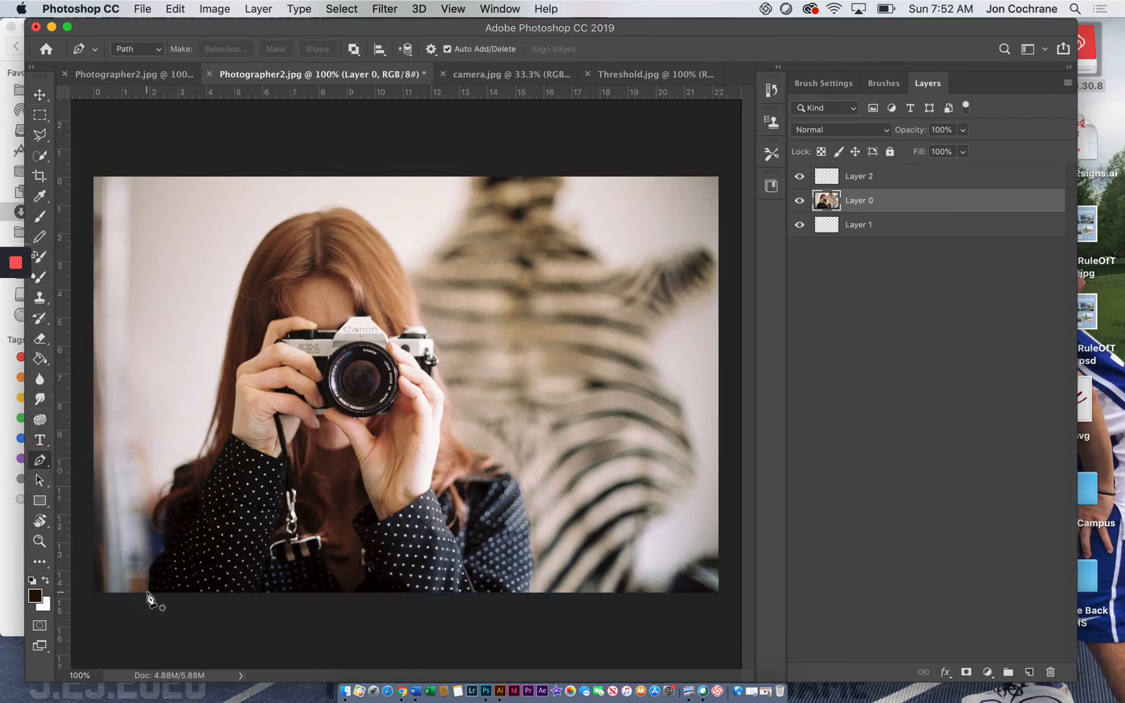
{"action": "left_click_drag", "start_coordinate": [147, 592], "coordinate": [161, 544]}
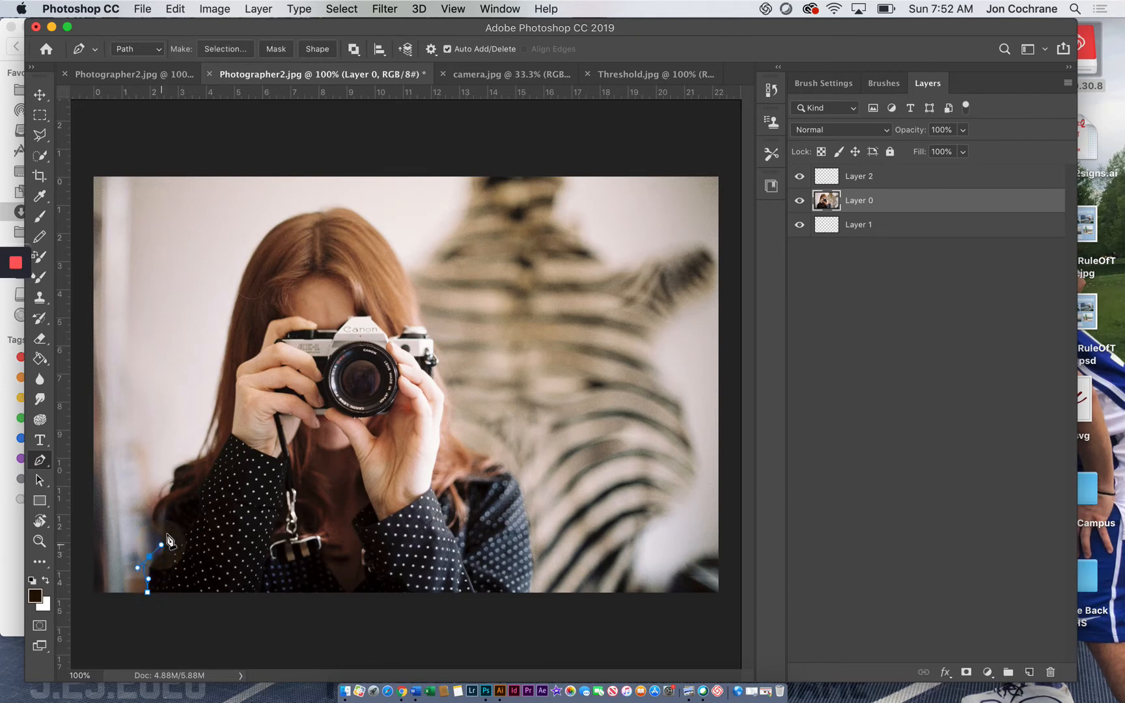
{"action": "left_click_drag", "start_coordinate": [176, 463], "coordinate": [220, 401]}
{"action": "left_click", "coordinate": [241, 279]}
{"action": "left_click_drag", "start_coordinate": [252, 257], "coordinate": [255, 251]}
{"action": "left_click_drag", "start_coordinate": [319, 212], "coordinate": [395, 250]}
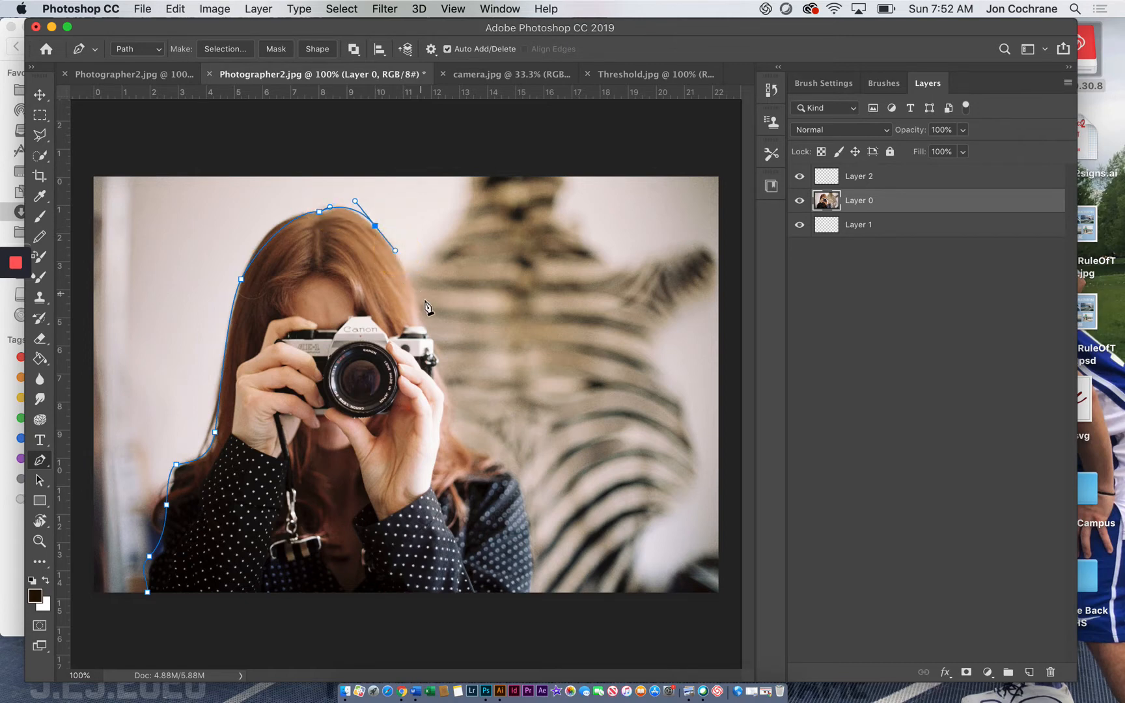
{"action": "left_click_drag", "start_coordinate": [422, 323], "coordinate": [467, 443]}
{"action": "left_click", "coordinate": [433, 377]}
{"action": "left_click_drag", "start_coordinate": [518, 482], "coordinate": [525, 500]}
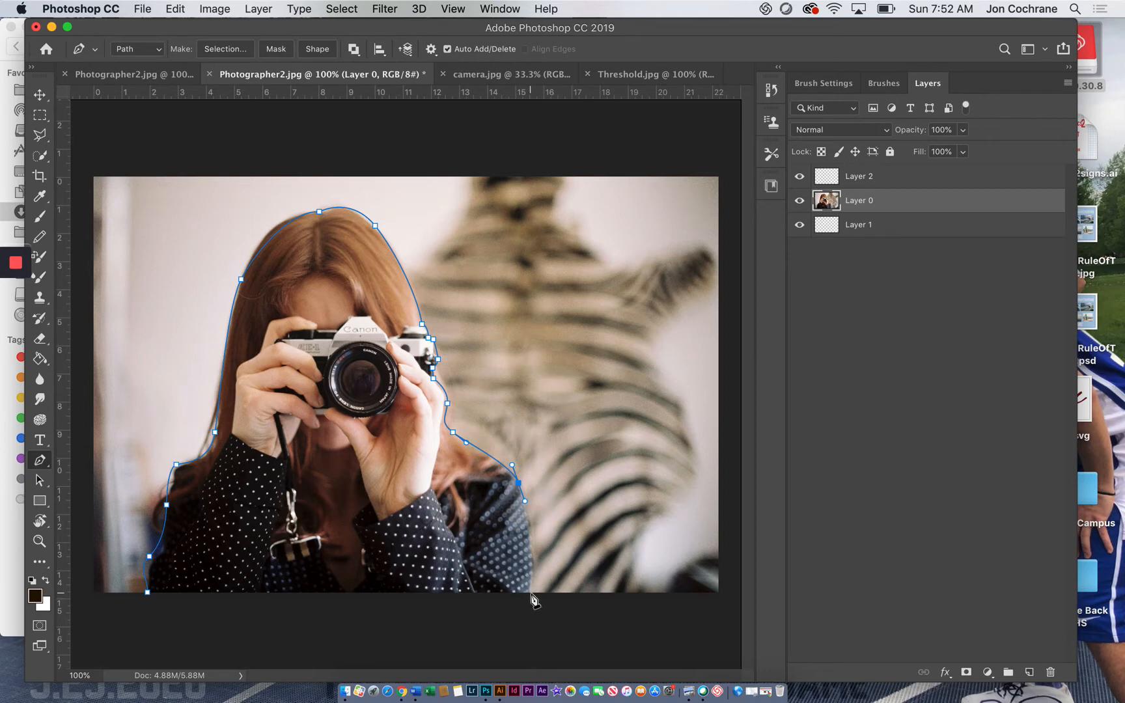
{"action": "left_click_drag", "start_coordinate": [529, 592], "coordinate": [520, 625]}
{"action": "left_click", "coordinate": [148, 593]}
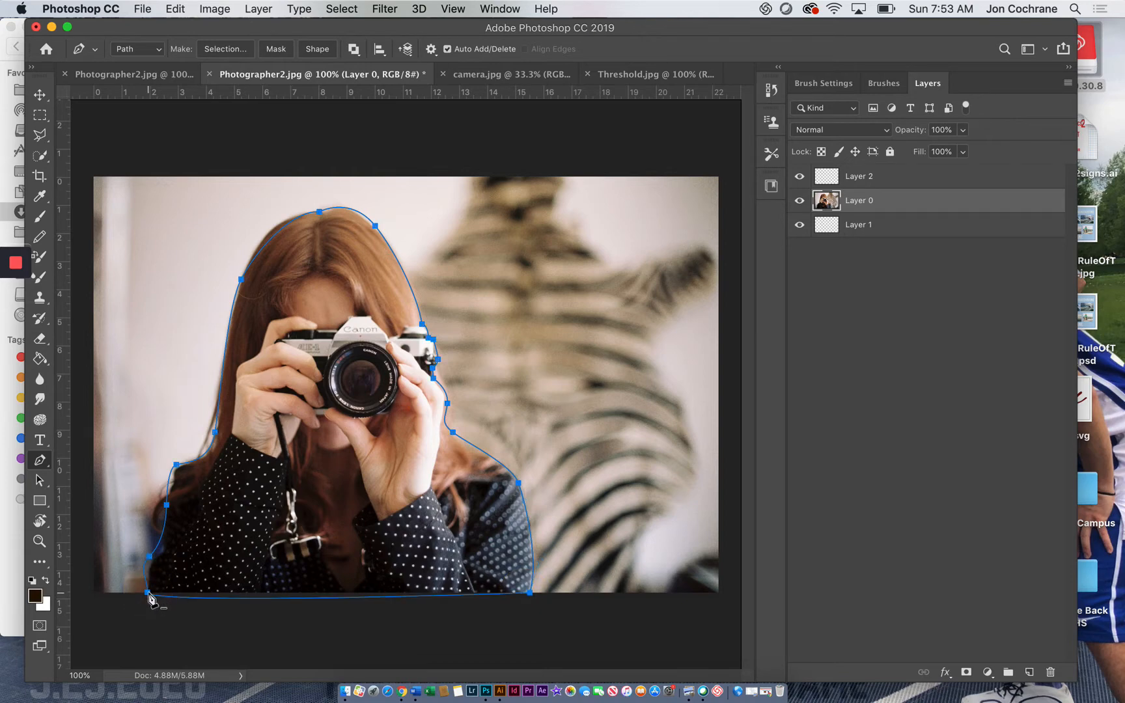
{"action": "right_click", "coordinate": [149, 595]}
{"action": "left_click", "coordinate": [163, 620]}
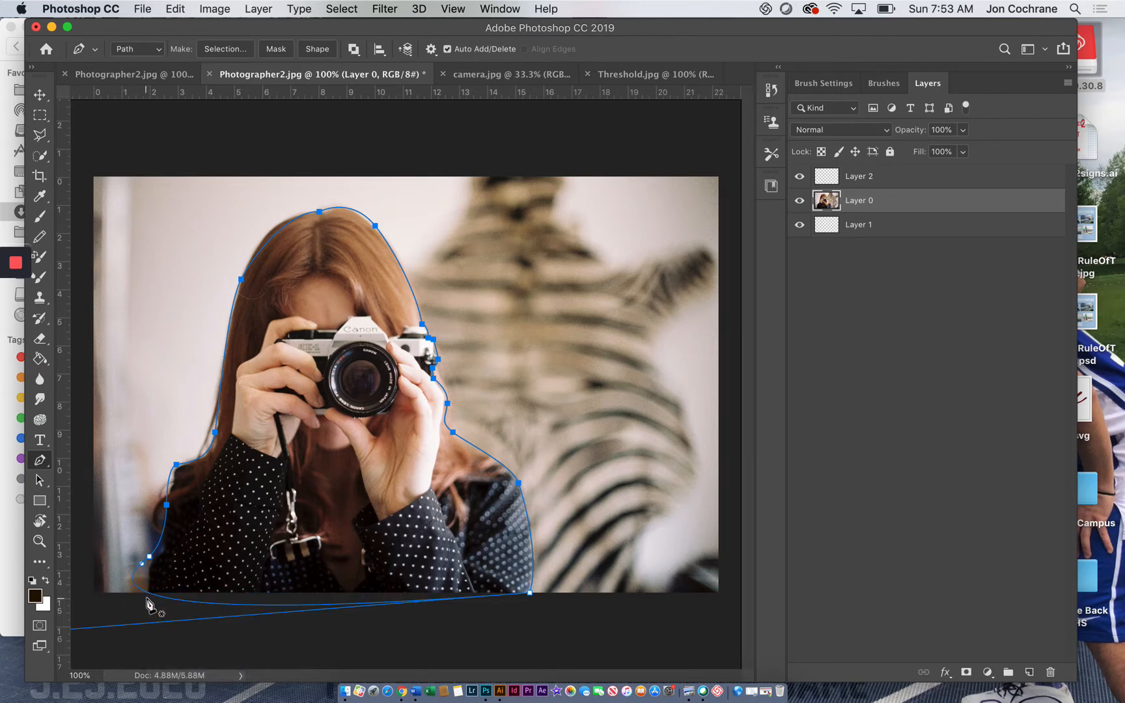
{"action": "key", "text": "super+z"}
{"action": "right_click", "coordinate": [149, 560]}
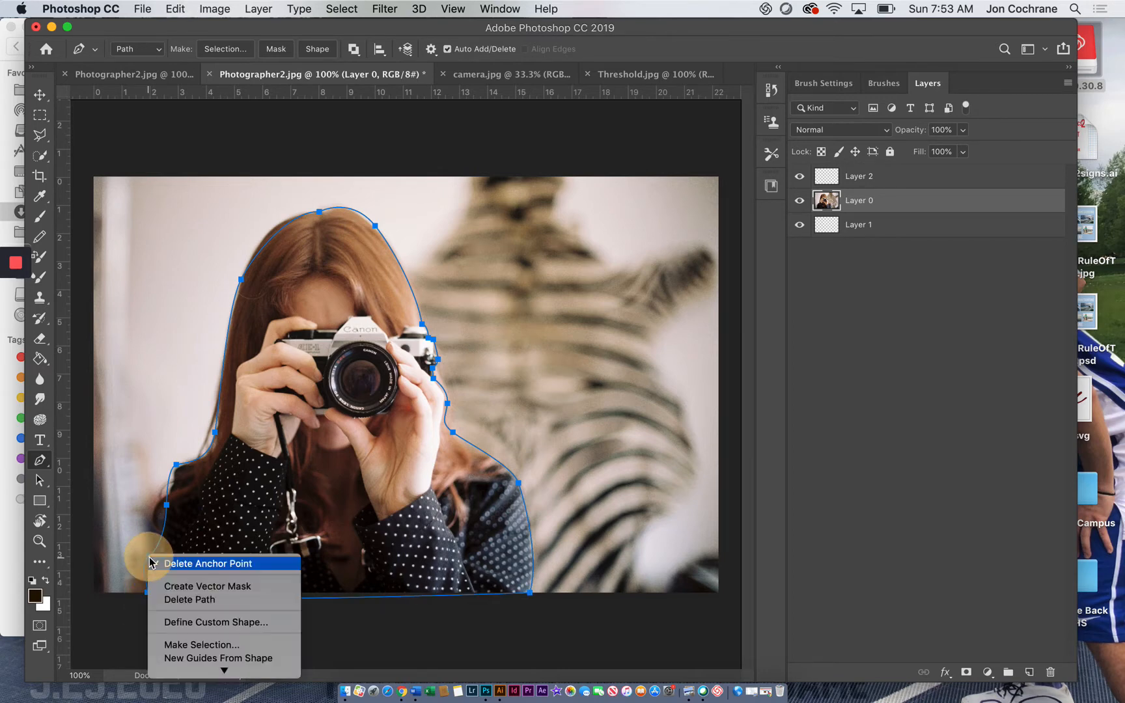
{"action": "left_click", "coordinate": [152, 563]}
{"action": "key", "text": "super+z"}
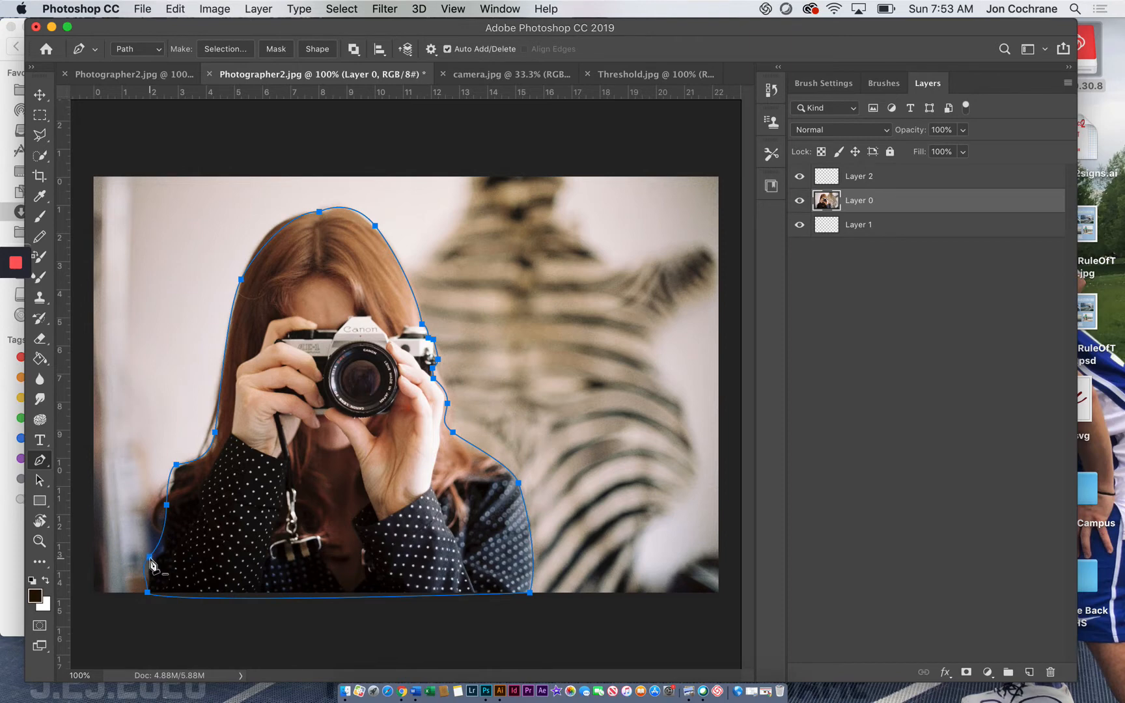
Step: Convert the closed path around the woman into a new anti-aliased selection
{"action": "right_click", "coordinate": [152, 563]}
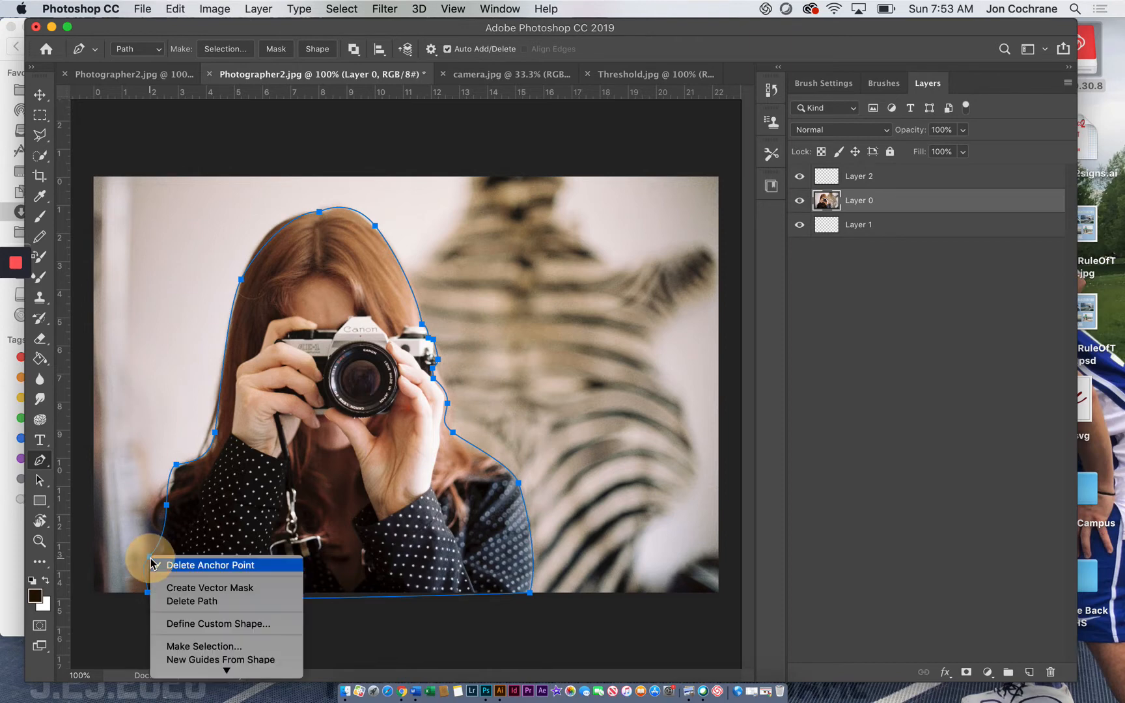
{"action": "left_click", "coordinate": [178, 646]}
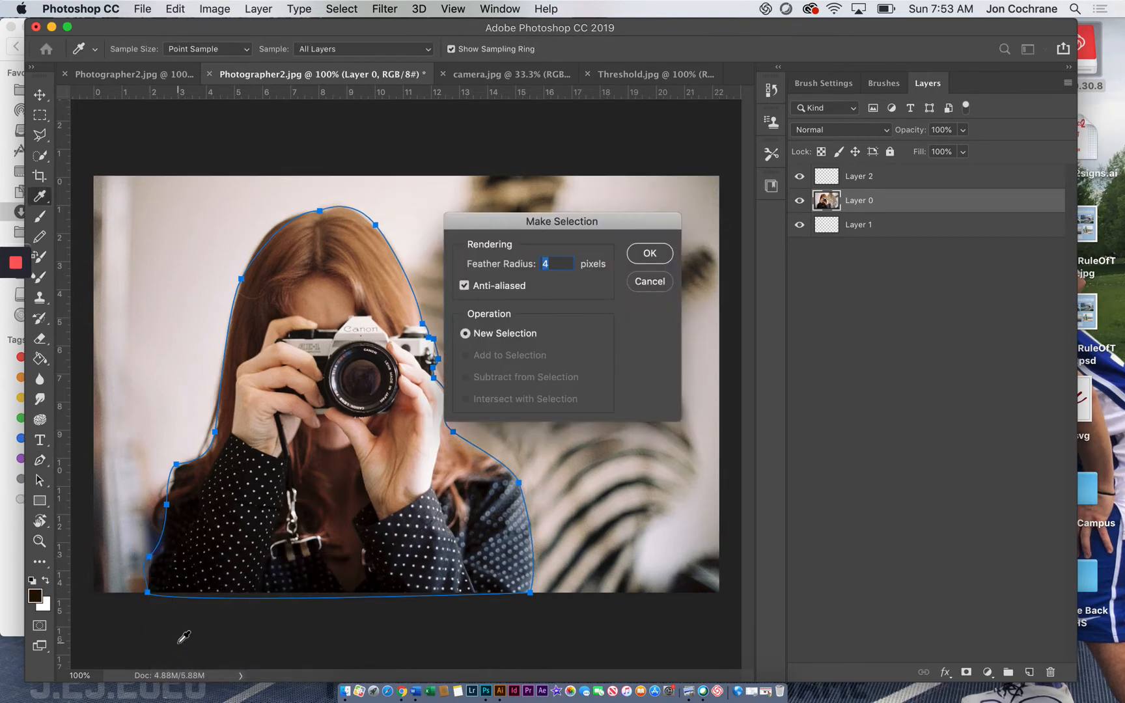
{"action": "left_click", "coordinate": [544, 263]}
{"action": "left_click", "coordinate": [649, 254]}
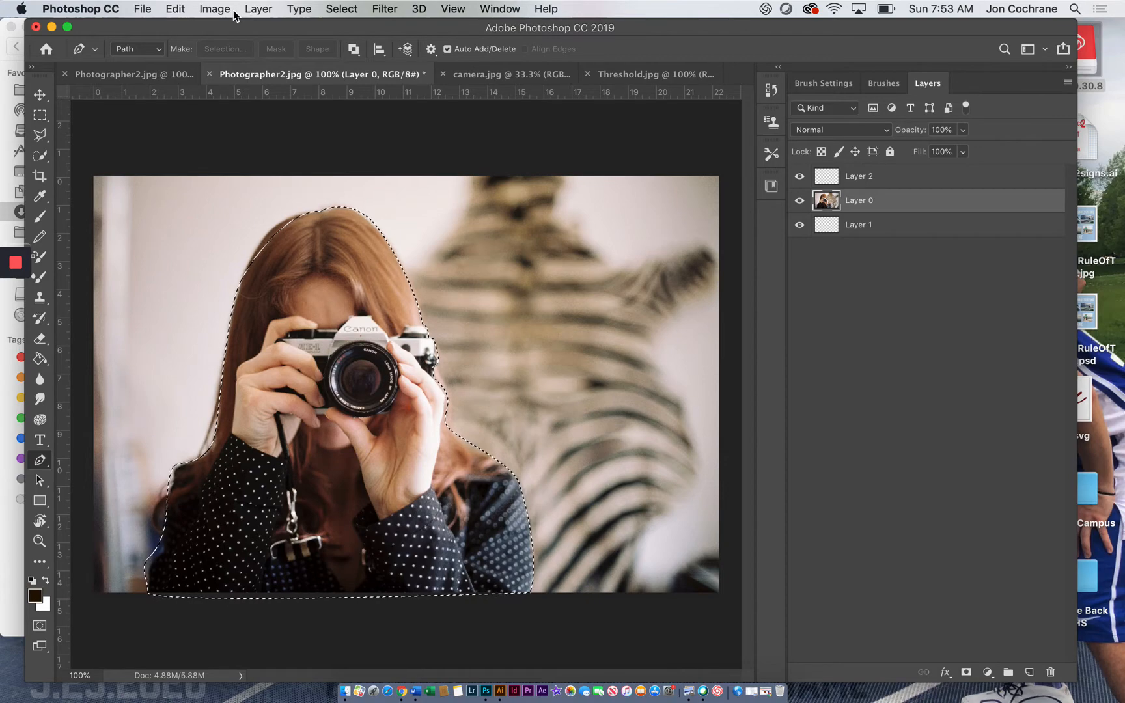
Step: Invert the selection, delete the background around the woman from Layer 0, and deselect
{"action": "left_click", "coordinate": [342, 9]}
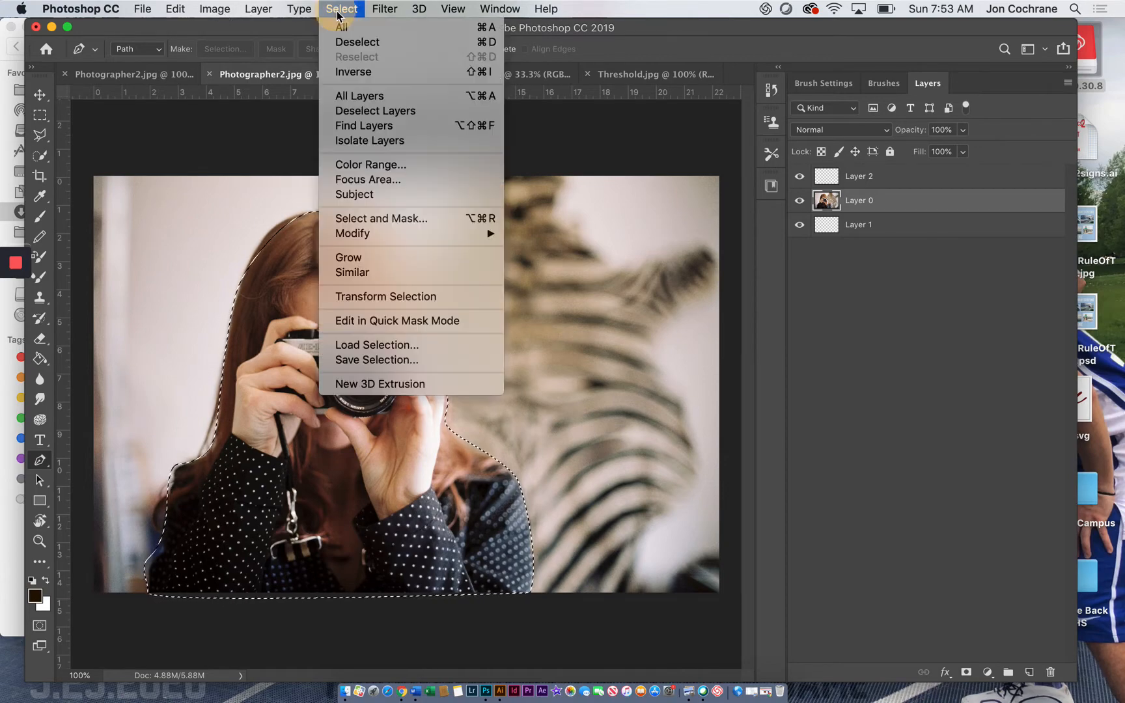
{"action": "left_click", "coordinate": [355, 71]}
{"action": "key", "text": "Delete"}
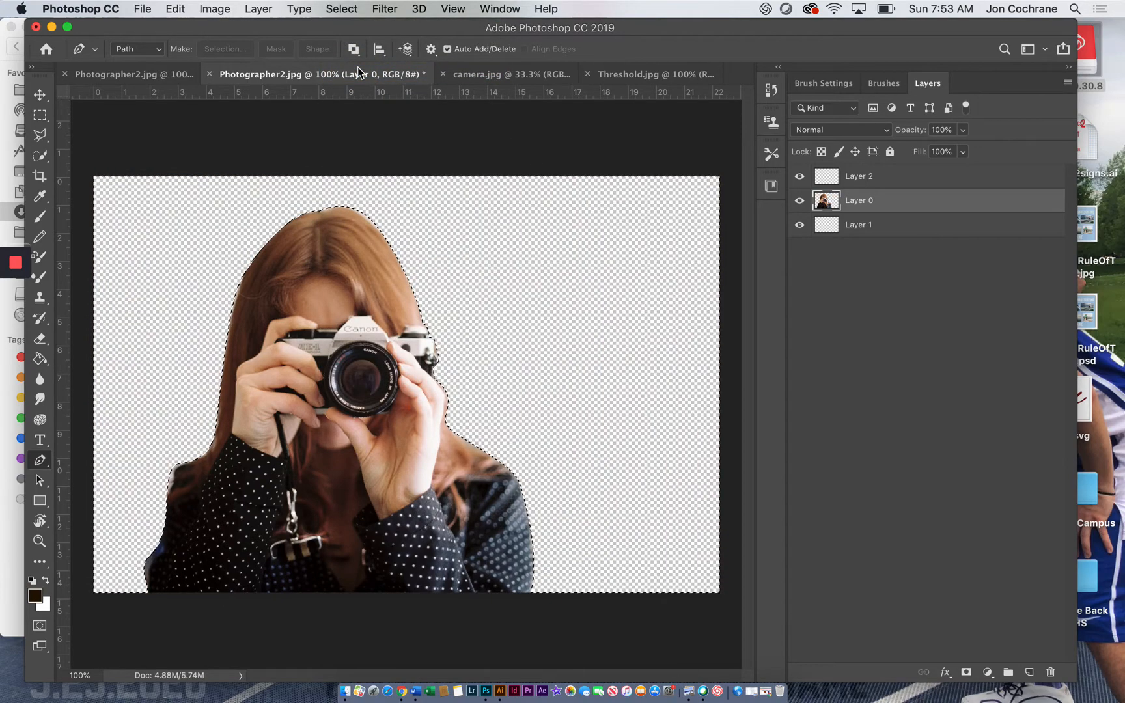
{"action": "left_click", "coordinate": [41, 116]}
{"action": "left_click", "coordinate": [257, 146]}
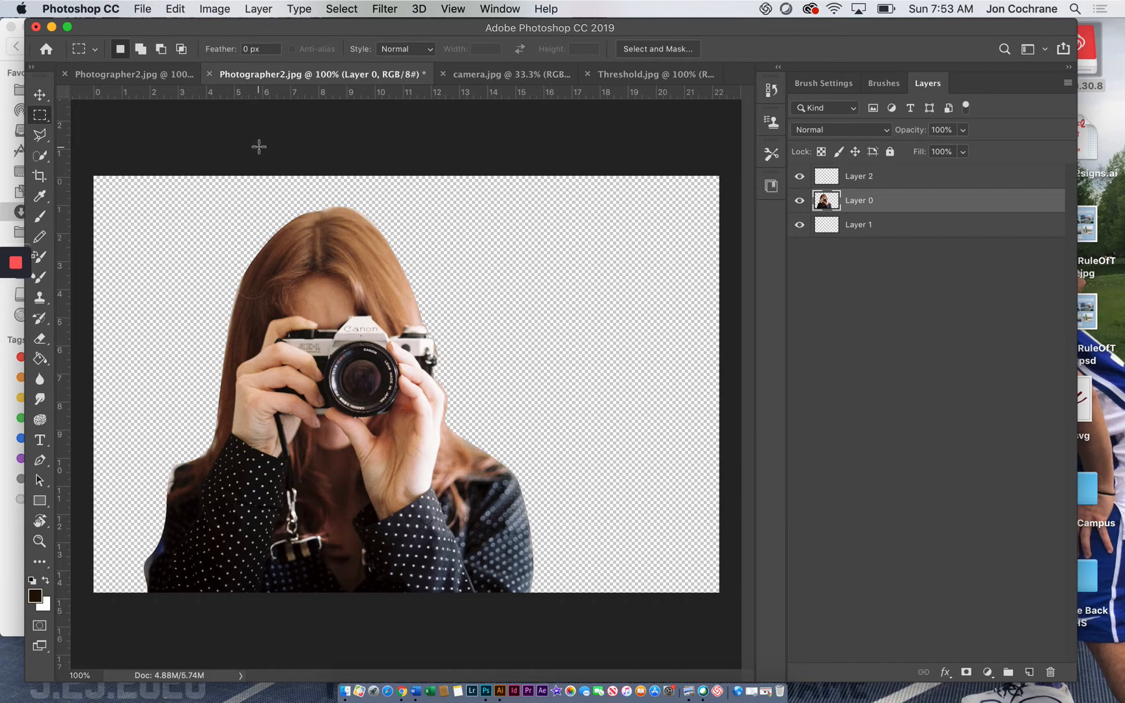
Step: Apply a Threshold adjustment with level 138 to the cut-out woman on Layer 0
{"action": "left_click", "coordinate": [213, 9]}
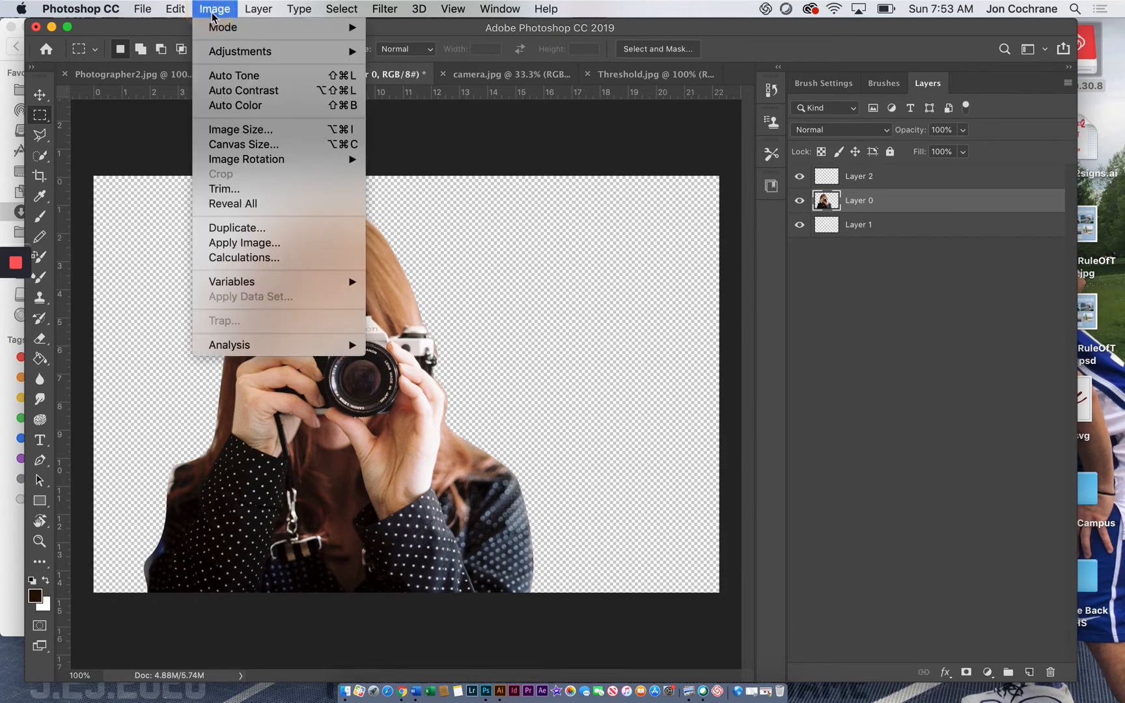
{"action": "mouse_move", "coordinate": [239, 51]}
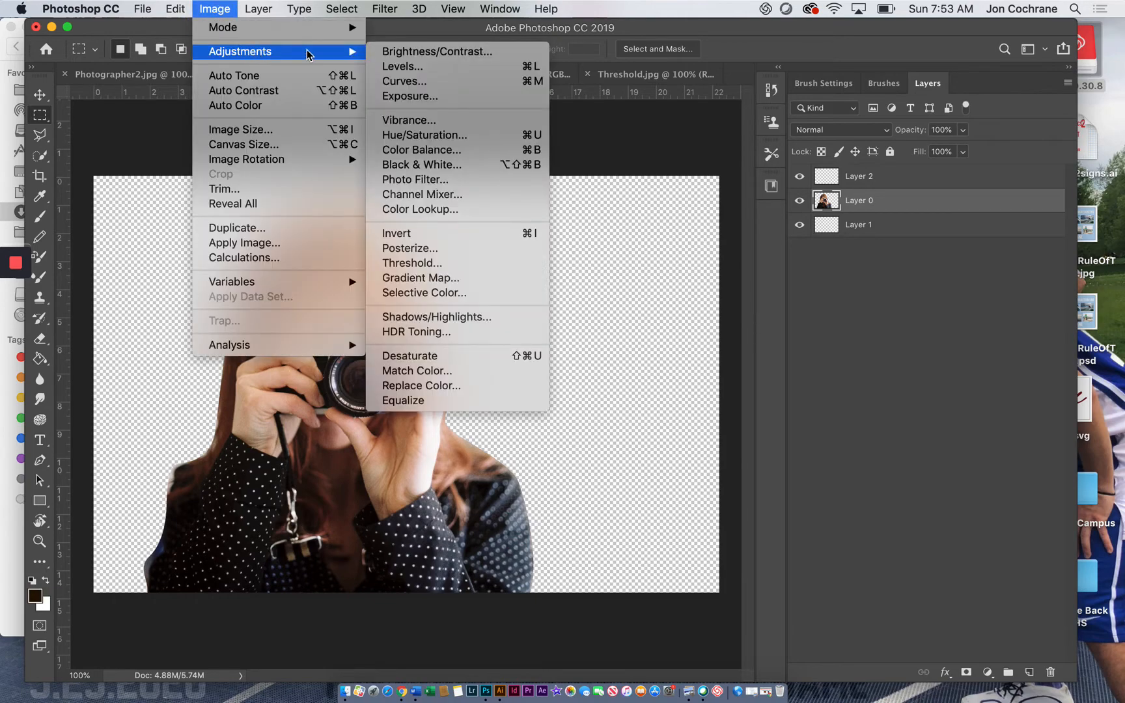
{"action": "left_click", "coordinate": [425, 263]}
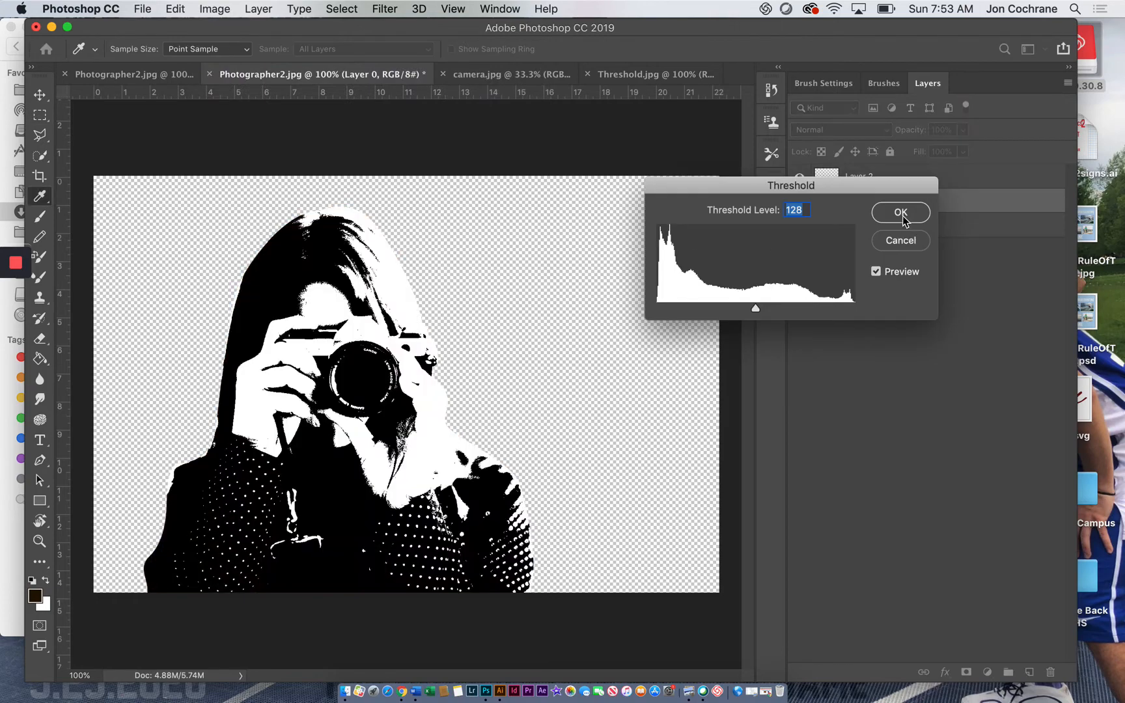
{"action": "mouse_move", "coordinate": [755, 309]}
{"action": "left_mouse_down"}
{"action": "mouse_move", "coordinate": [741, 311]}
{"action": "mouse_move", "coordinate": [784, 311]}
{"action": "mouse_move", "coordinate": [752, 314]}
{"action": "mouse_move", "coordinate": [763, 312]}
{"action": "left_mouse_up"}
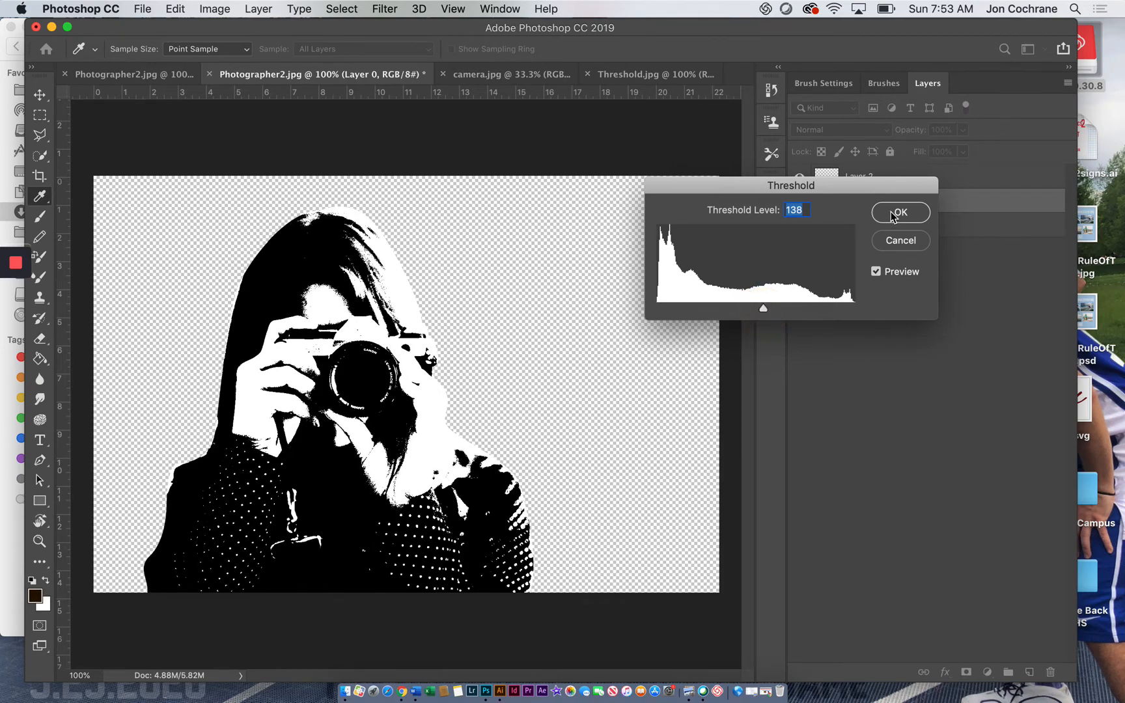
{"action": "left_click", "coordinate": [893, 215]}
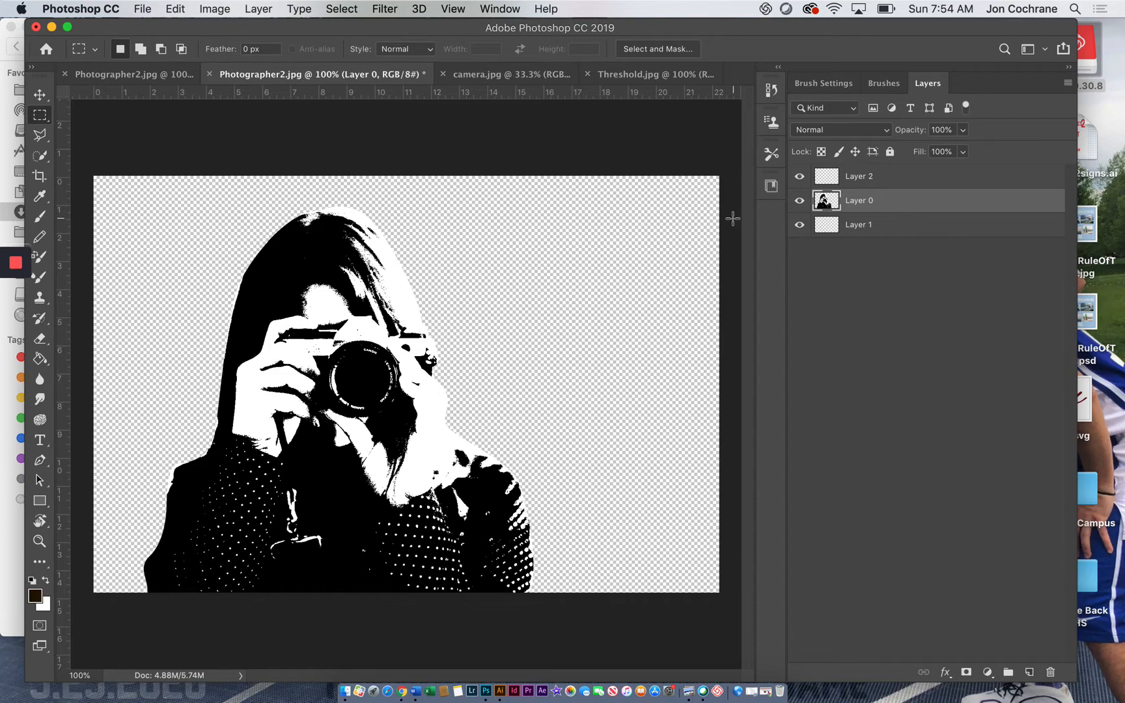
Step: Select all white areas of the woman on Layer 0 at once using the Magic Wand with Contiguous off
{"action": "left_click_drag", "start_coordinate": [40, 156], "coordinate": [83, 168]}
{"action": "left_click", "coordinate": [328, 302]}
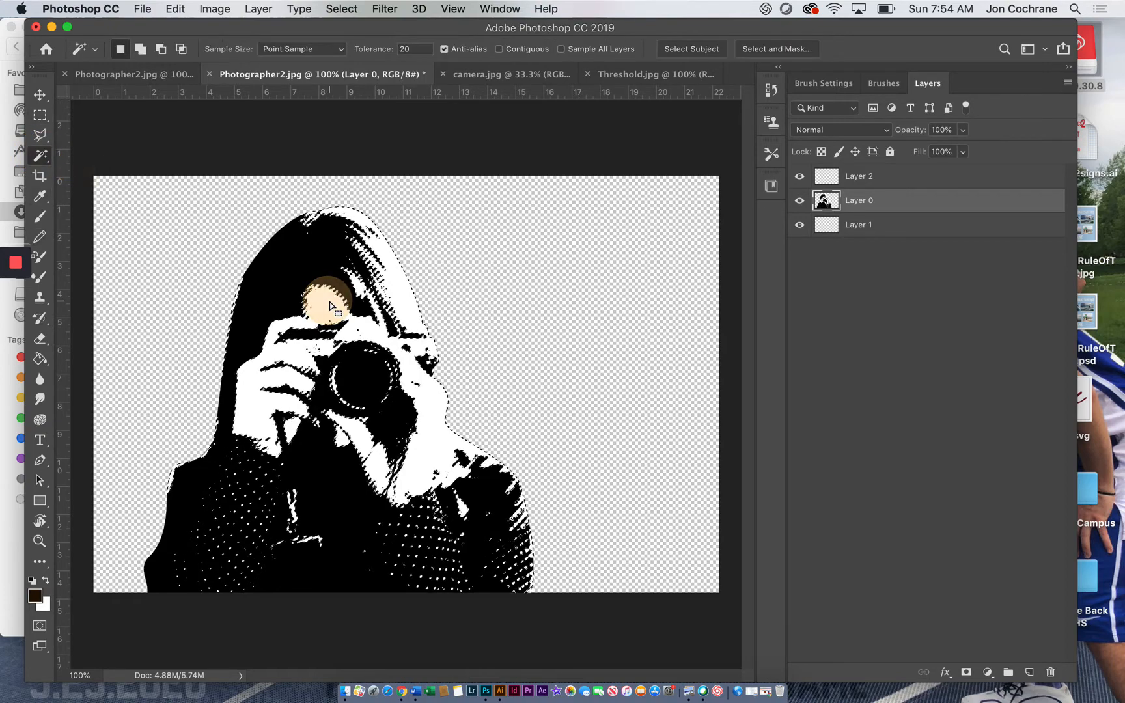
{"action": "left_click", "coordinate": [328, 301]}
{"action": "left_click", "coordinate": [328, 301]}
{"action": "left_click", "coordinate": [329, 301]}
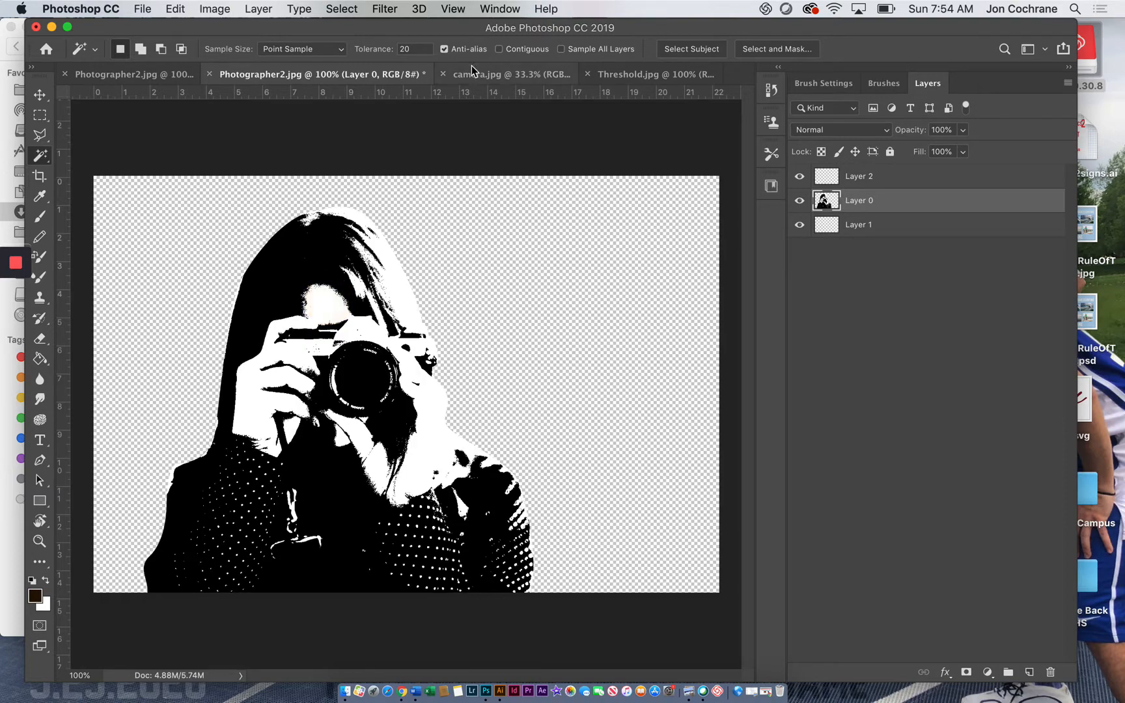
{"action": "left_click", "coordinate": [499, 49]}
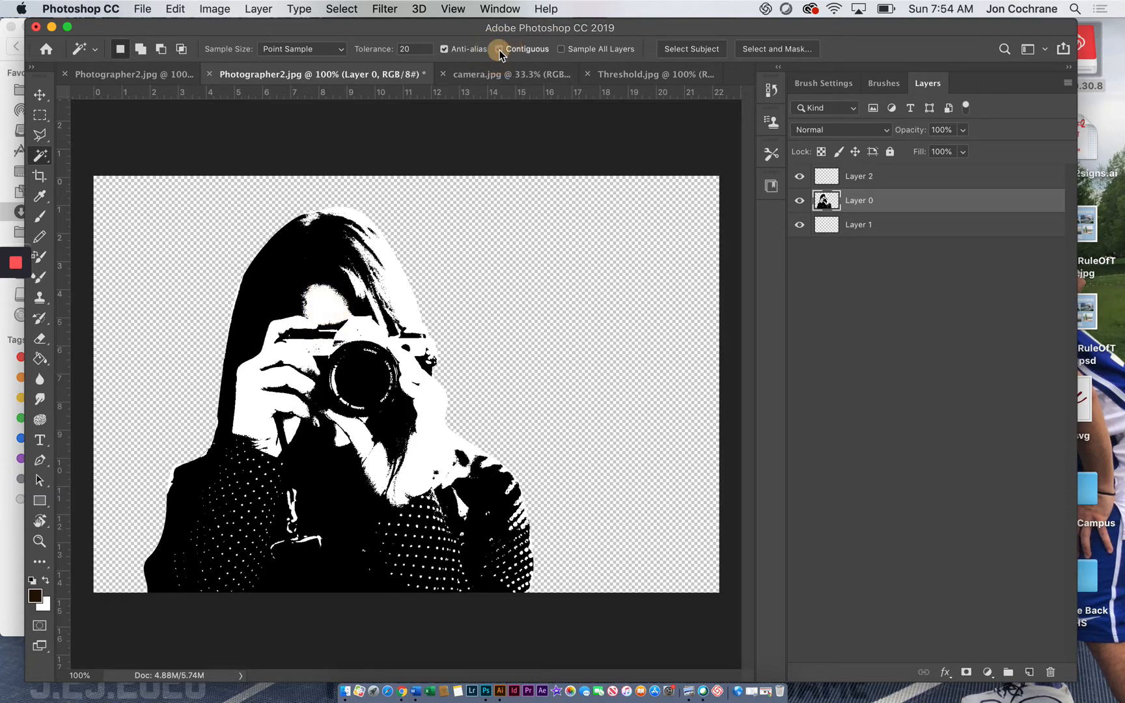
{"action": "left_click", "coordinate": [326, 298]}
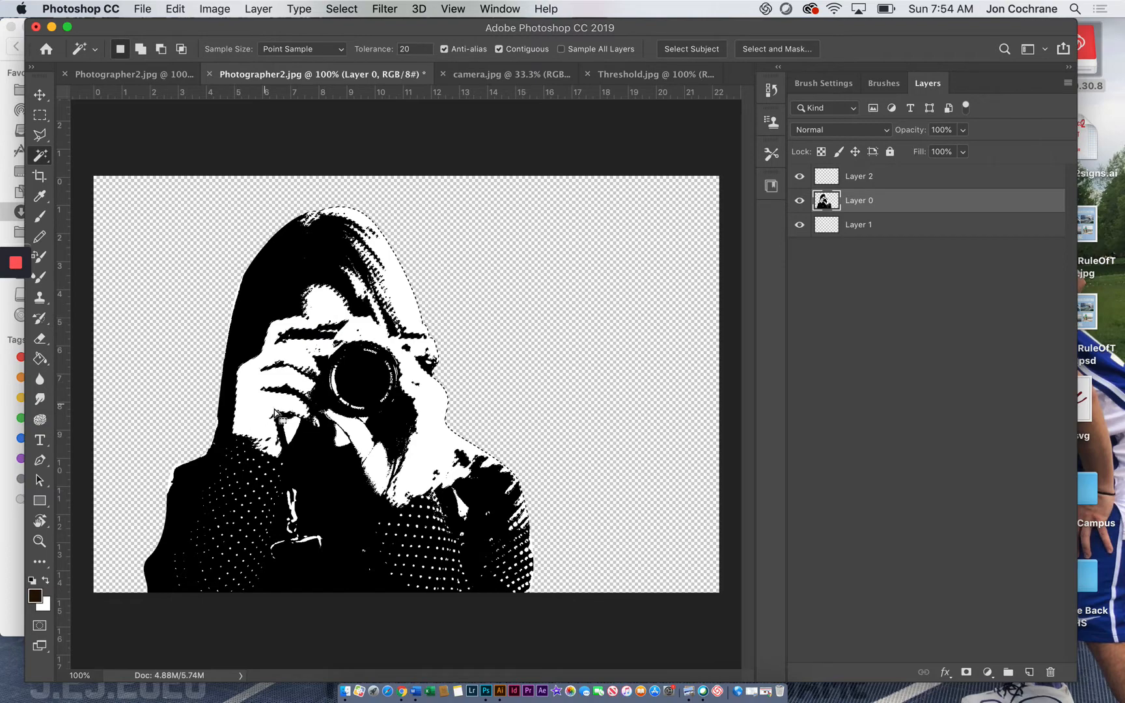
{"action": "left_click", "coordinate": [499, 49]}
{"action": "left_click", "coordinate": [381, 277]}
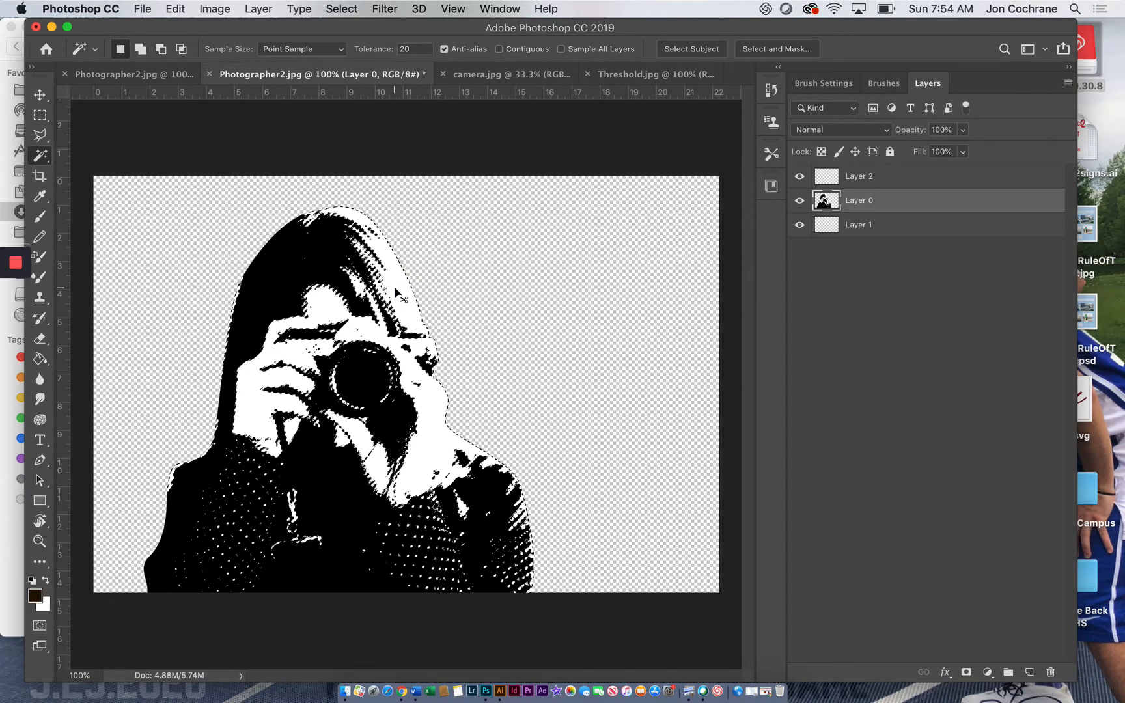
Step: Cut the selected white areas onto a layer of their own and move them back into alignment with the black figure
{"action": "key", "text": "super+c"}
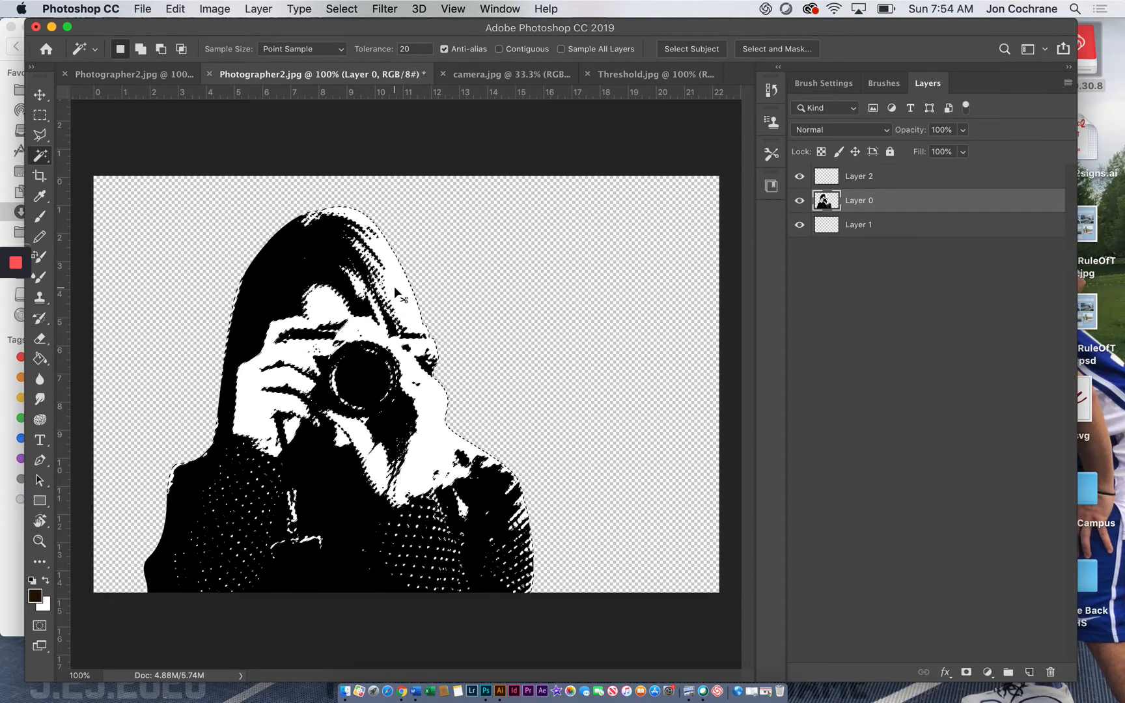
{"action": "key", "text": "super+v"}
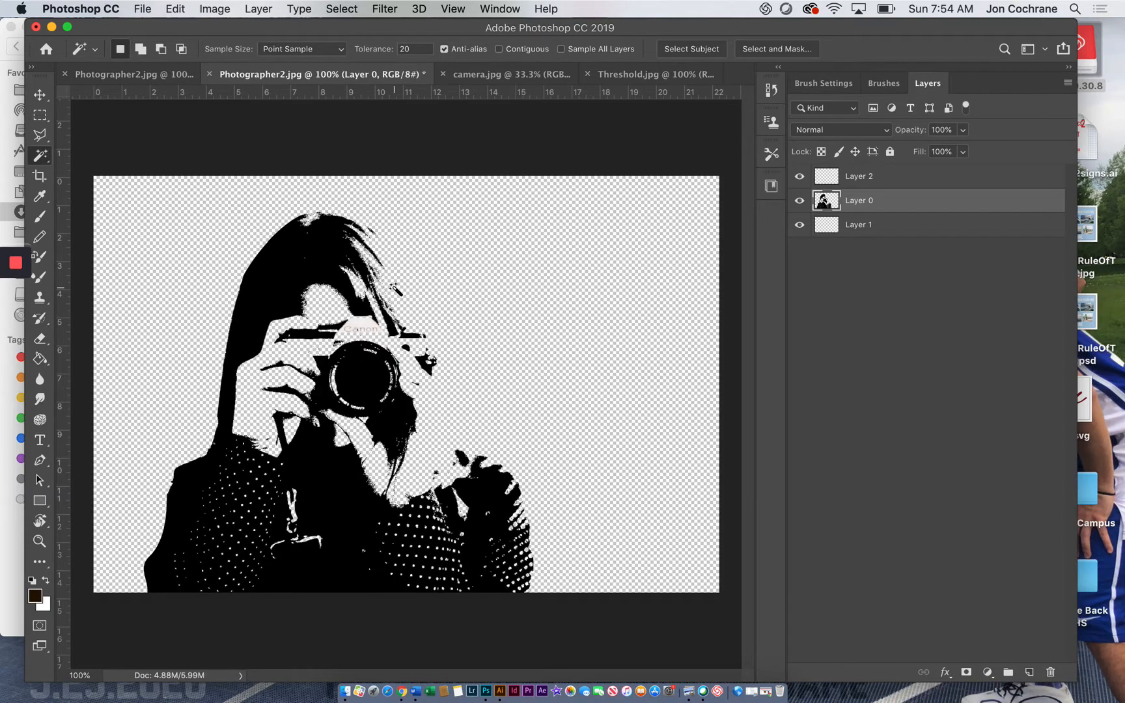
{"action": "key", "text": "super+v"}
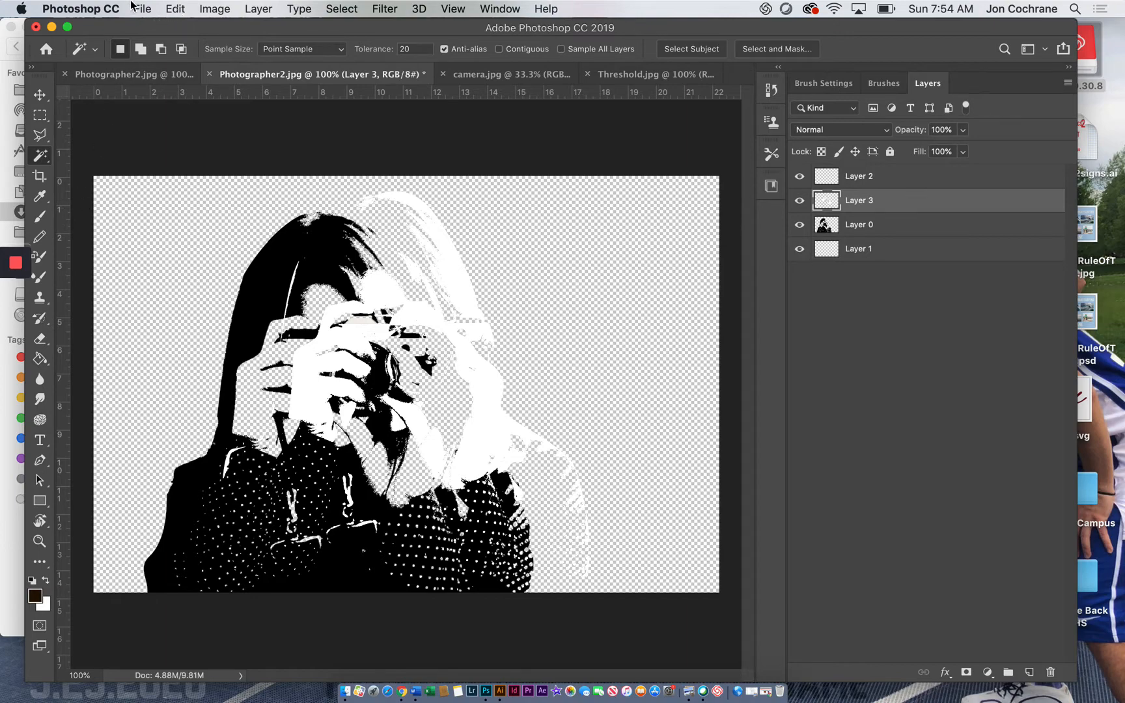
{"action": "left_click", "coordinate": [41, 97]}
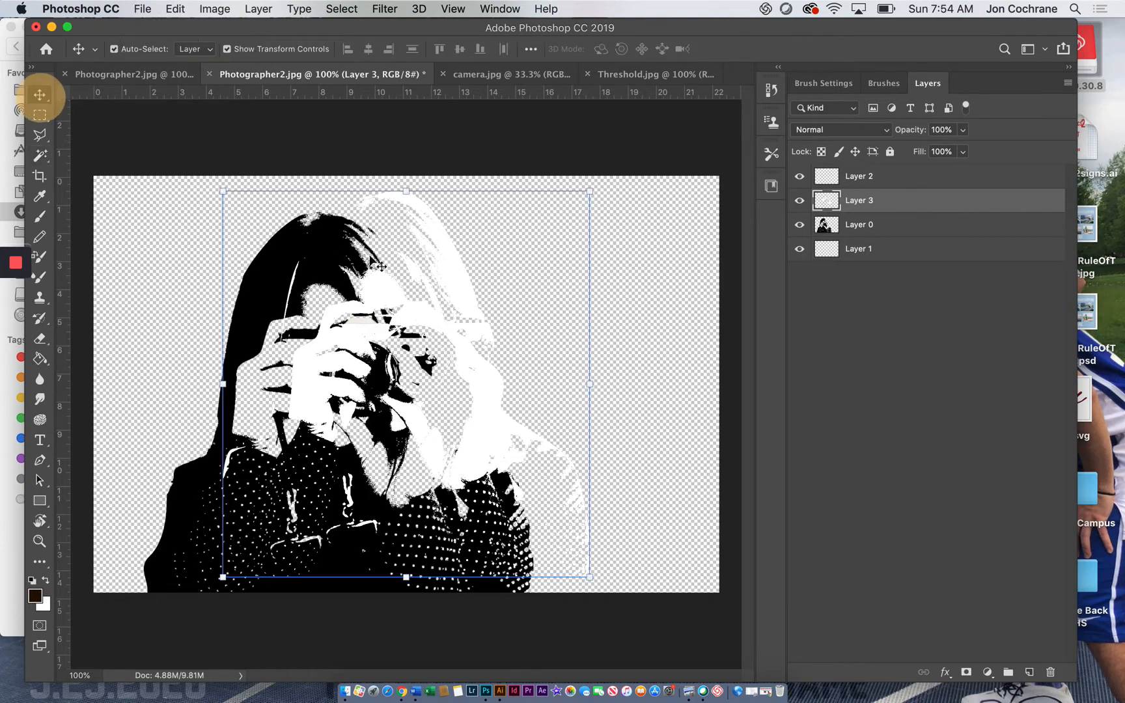
{"action": "left_click_drag", "start_coordinate": [449, 290], "coordinate": [399, 304]}
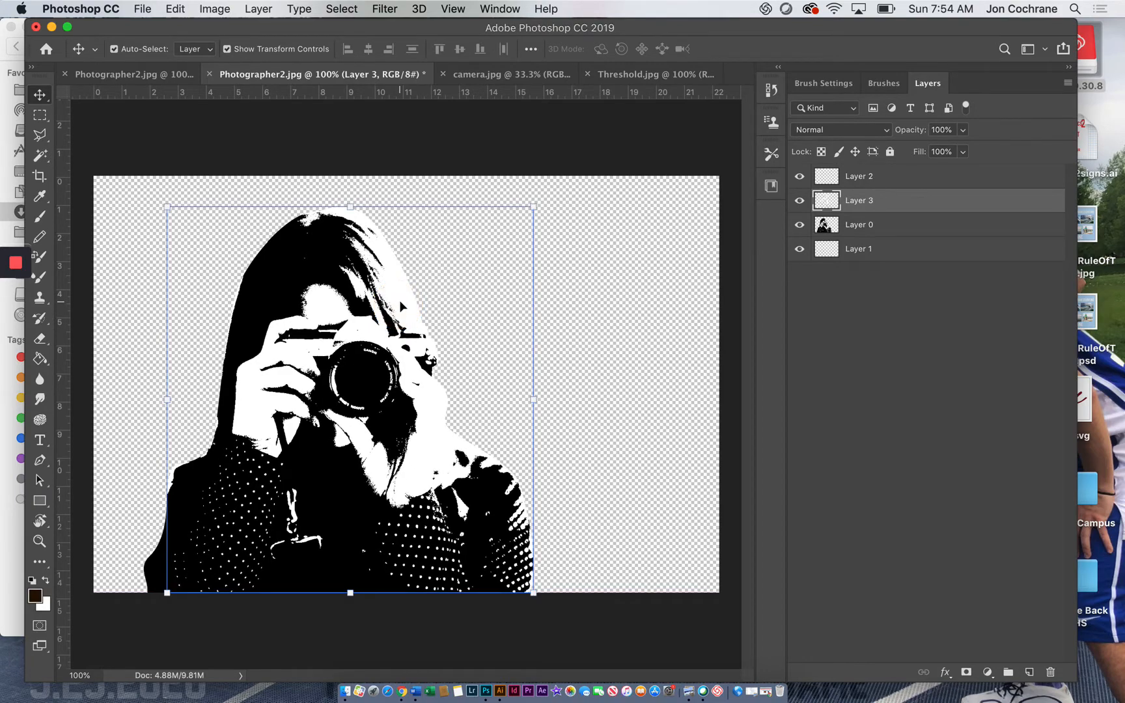
Step: Add a new layer directly above Layer 1, beneath the woman, and rename it Background
{"action": "left_click", "coordinate": [880, 233]}
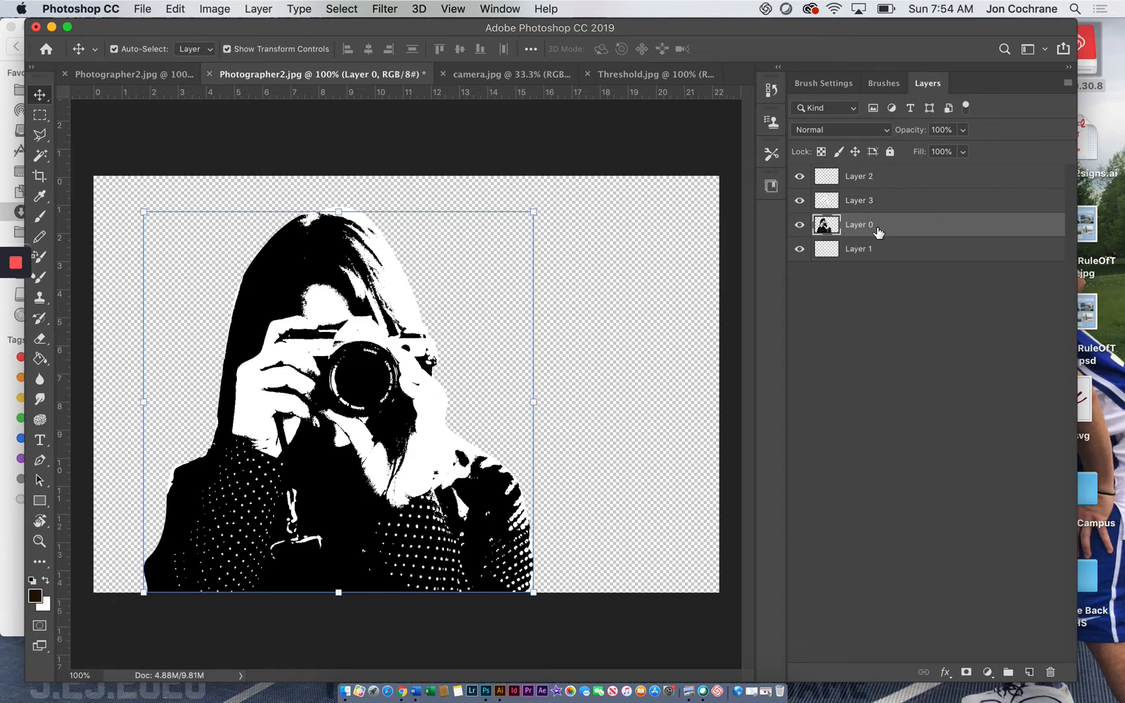
{"action": "left_click", "coordinate": [893, 250]}
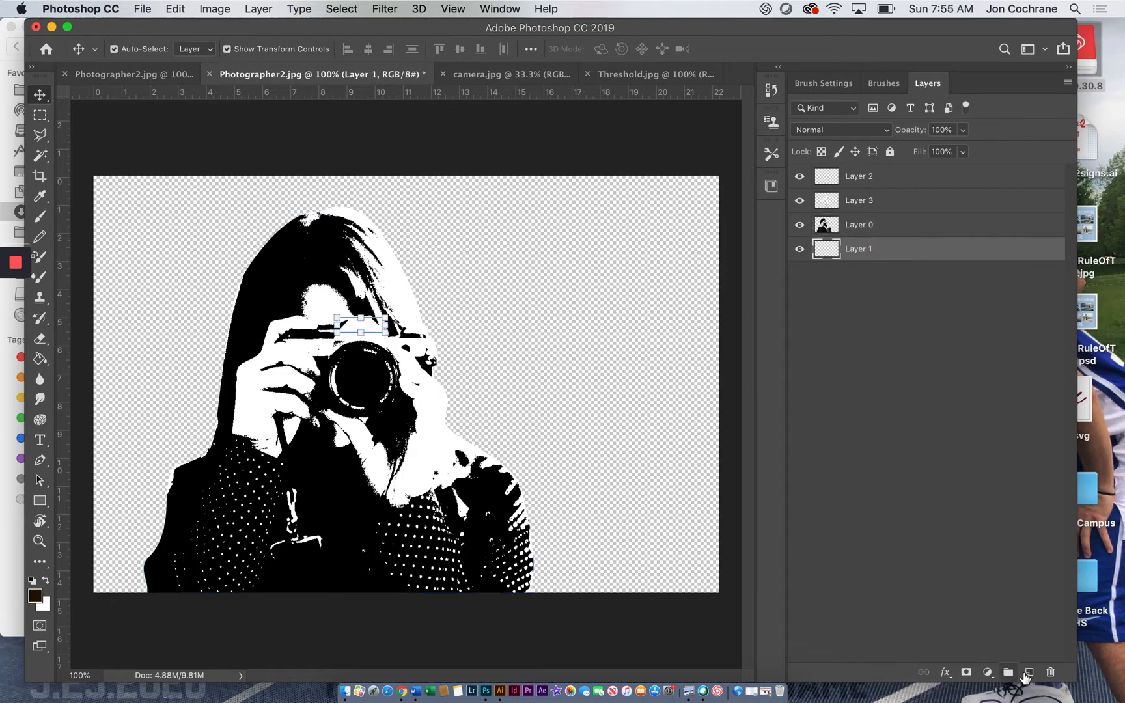
{"action": "left_click", "coordinate": [1027, 672]}
{"action": "double_click", "coordinate": [861, 251]}
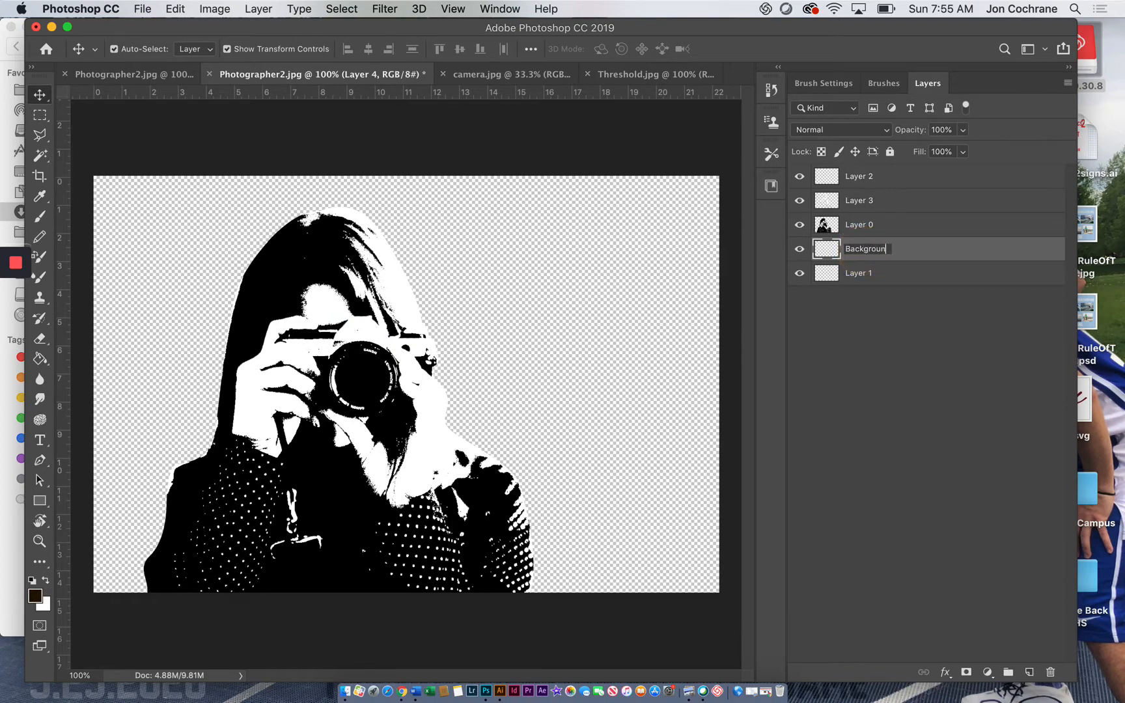
{"action": "type", "text": "Background"}
{"action": "key", "text": "Return"}
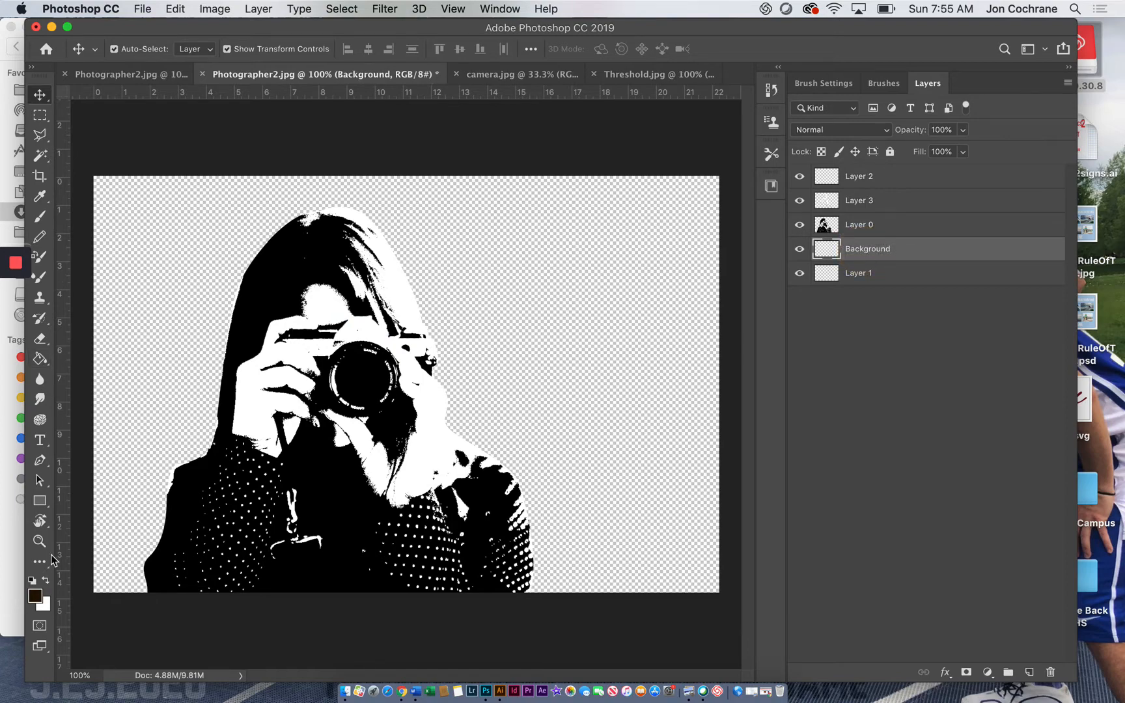
Step: Choose a light blue foreground color and fill the Background layer with it using the Paint Bucket
{"action": "left_click", "coordinate": [41, 360]}
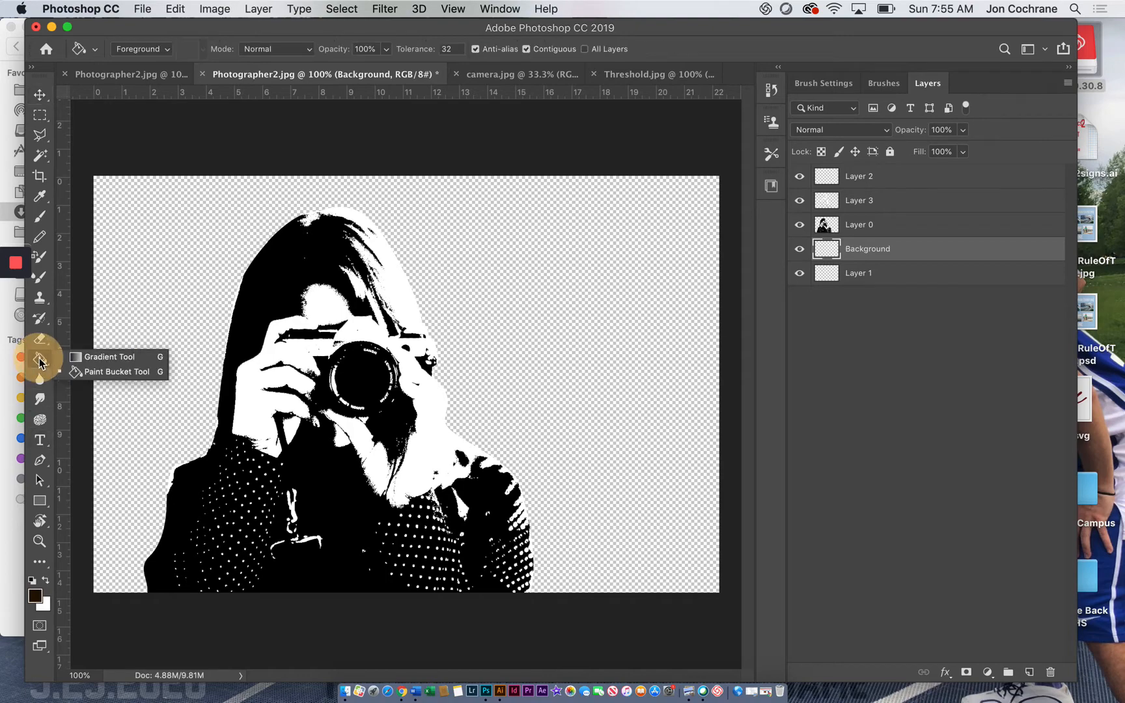
{"action": "left_click", "coordinate": [88, 370]}
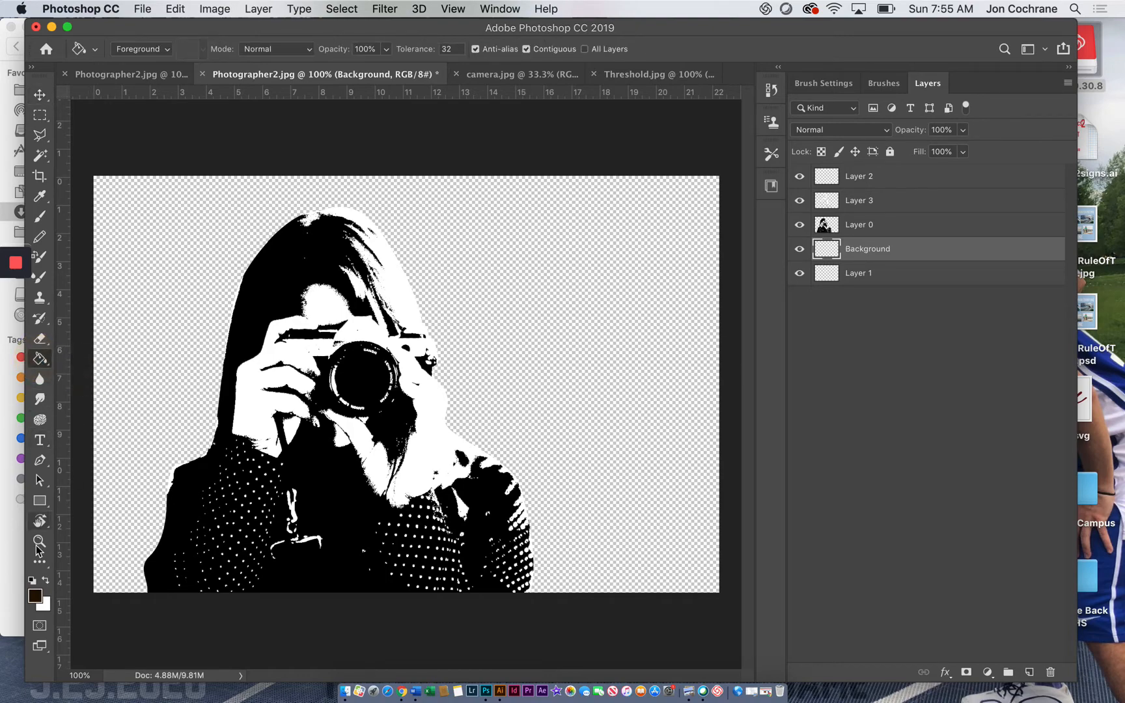
{"action": "left_click", "coordinate": [33, 603]}
{"action": "left_click_drag", "start_coordinate": [833, 334], "coordinate": [828, 399]}
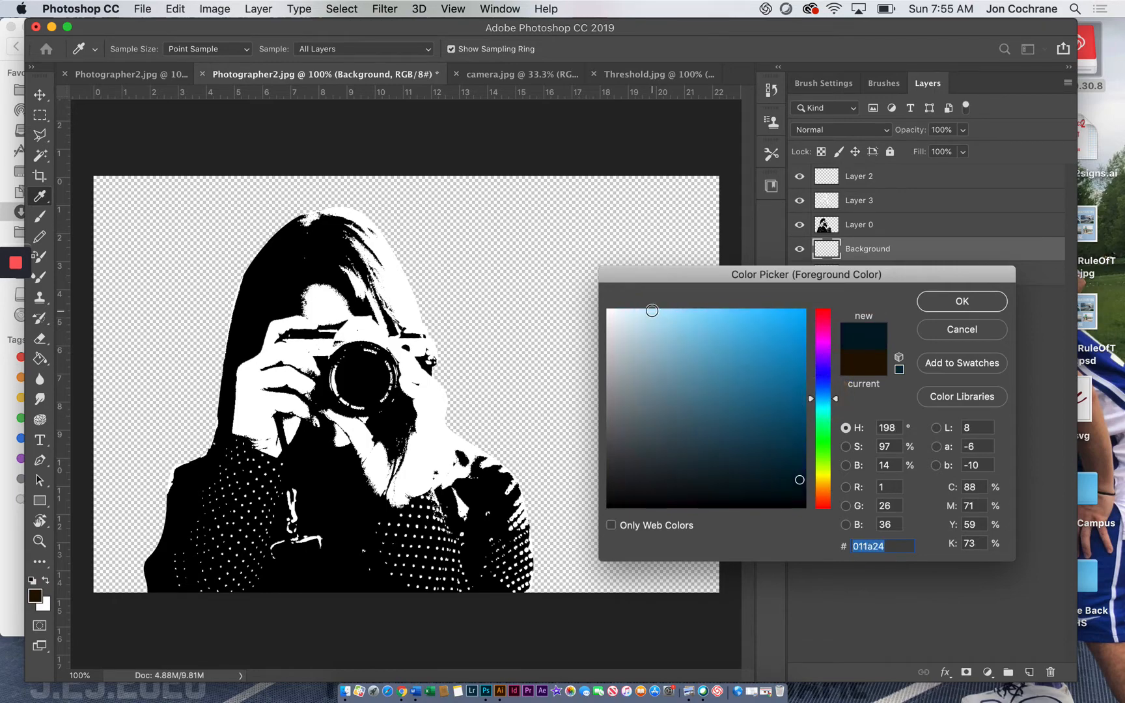
{"action": "left_click", "coordinate": [647, 310]}
{"action": "left_click", "coordinate": [925, 306]}
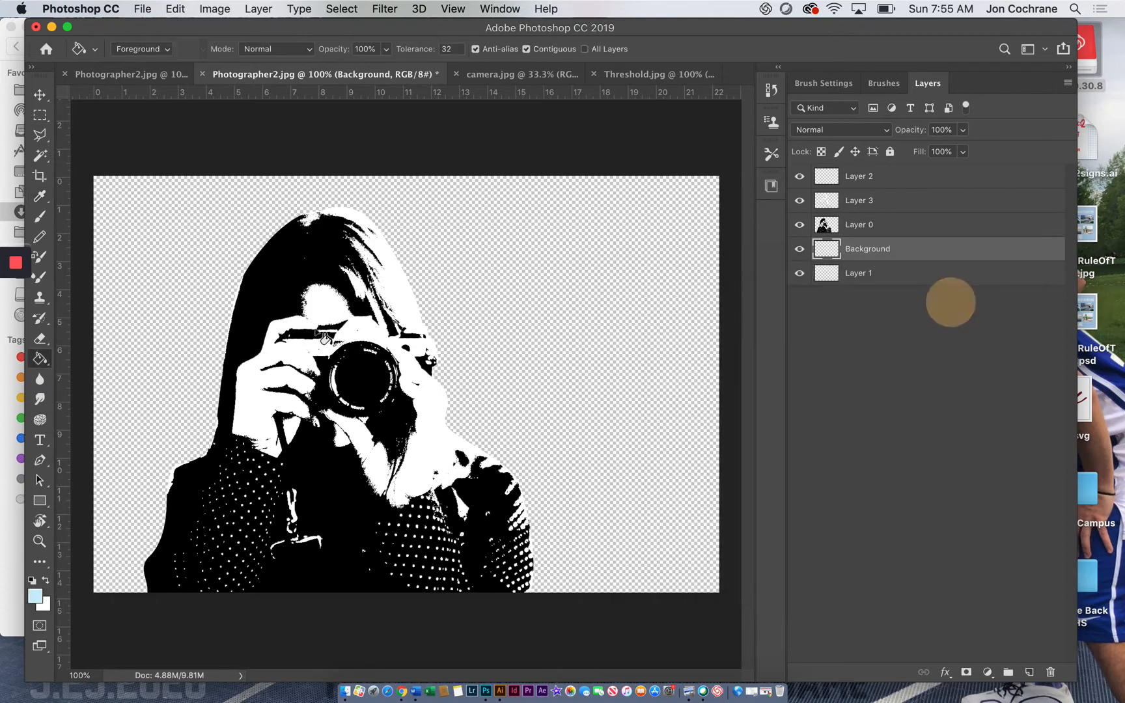
{"action": "key", "text": "g"}
{"action": "left_click", "coordinate": [177, 295]}
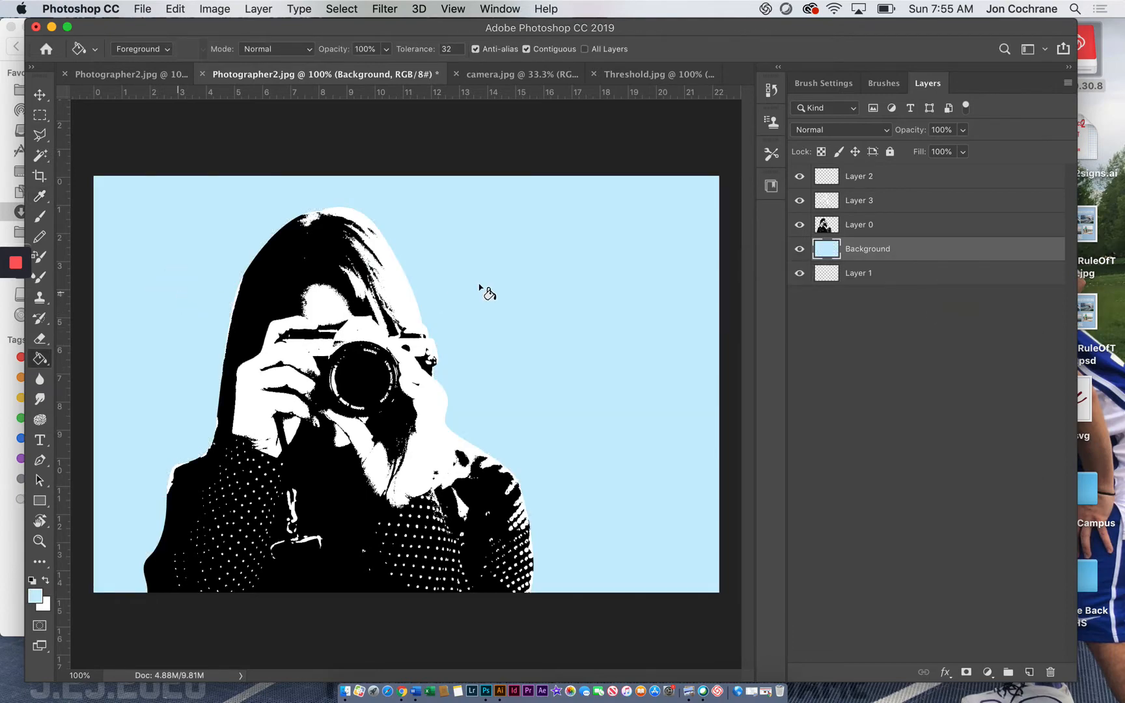
Step: Hide and show Layer 3 to compare the figure with and without its white areas
{"action": "left_click", "coordinate": [800, 201]}
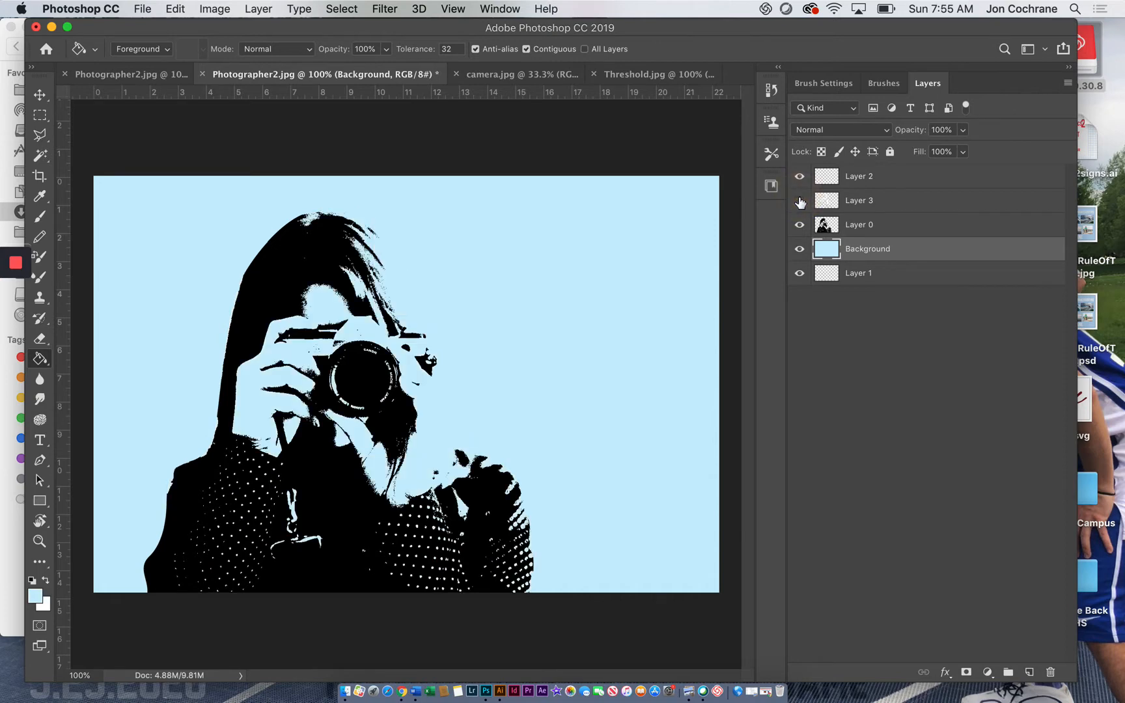
{"action": "left_click", "coordinate": [800, 201]}
{"action": "left_click", "coordinate": [799, 200]}
{"action": "left_click", "coordinate": [799, 201]}
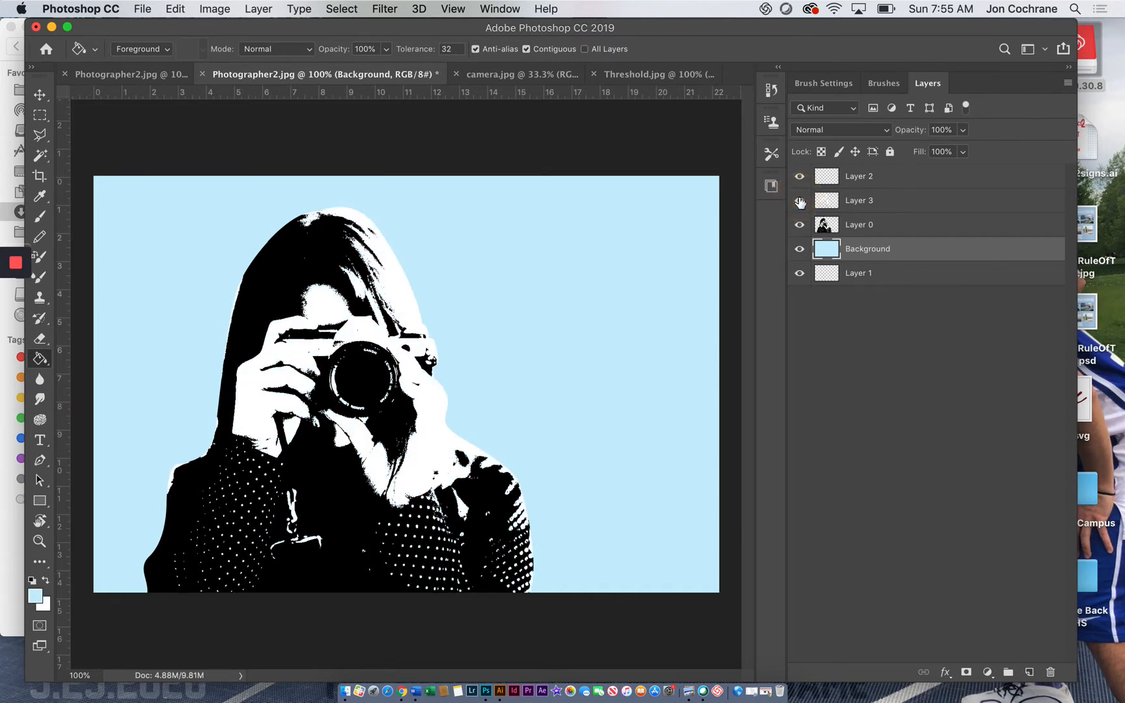
Step: Select Layer 0 and bring up the splatter_brushes presets, collapsing the Watercolor Splatters (675 pixels) group
{"action": "left_click", "coordinate": [873, 225]}
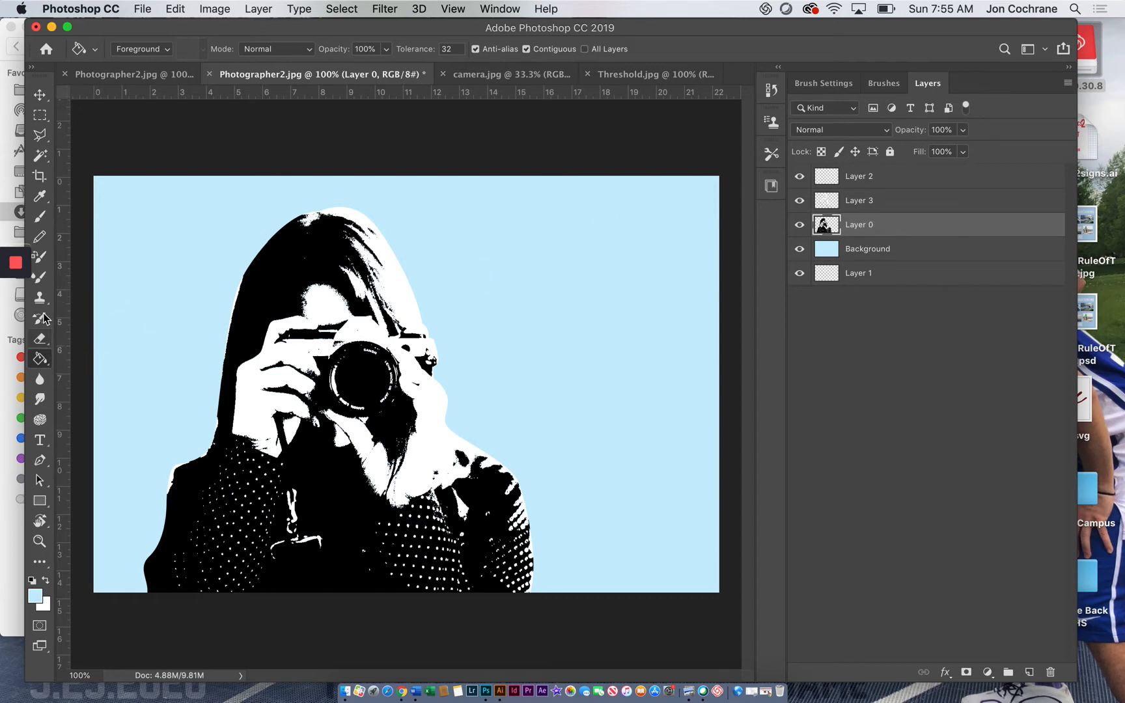
{"action": "left_click", "coordinate": [883, 83]}
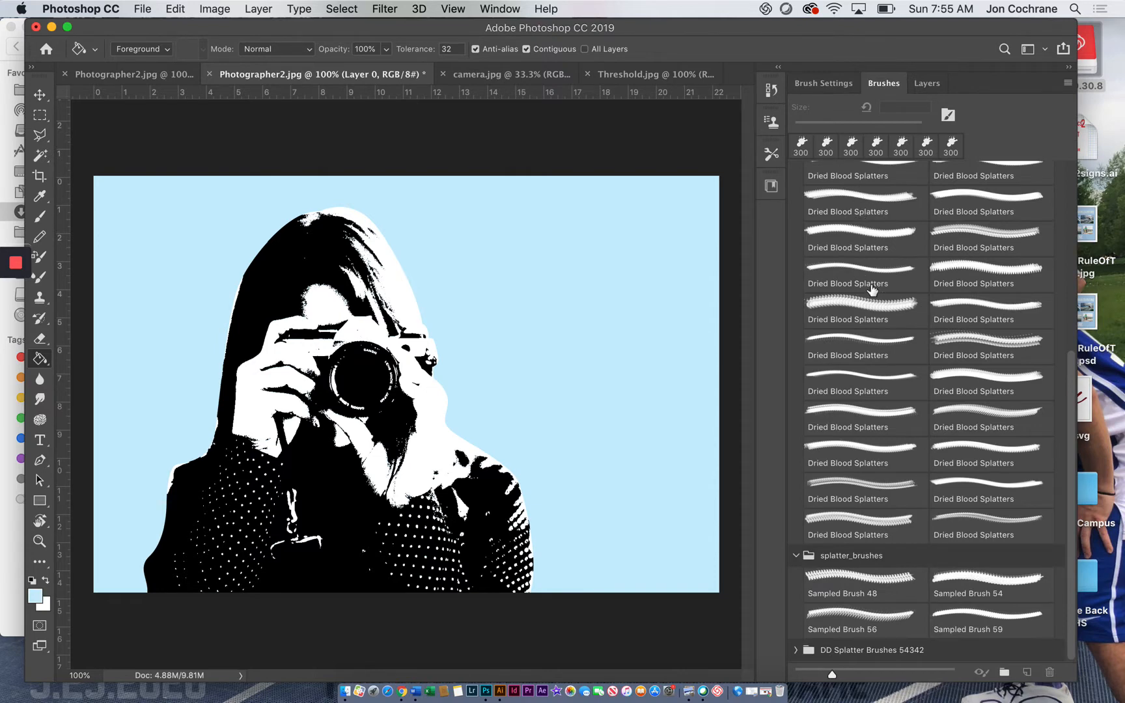
{"action": "scroll", "coordinate": [864, 548], "scroll_direction": "up", "scroll_amount": 15}
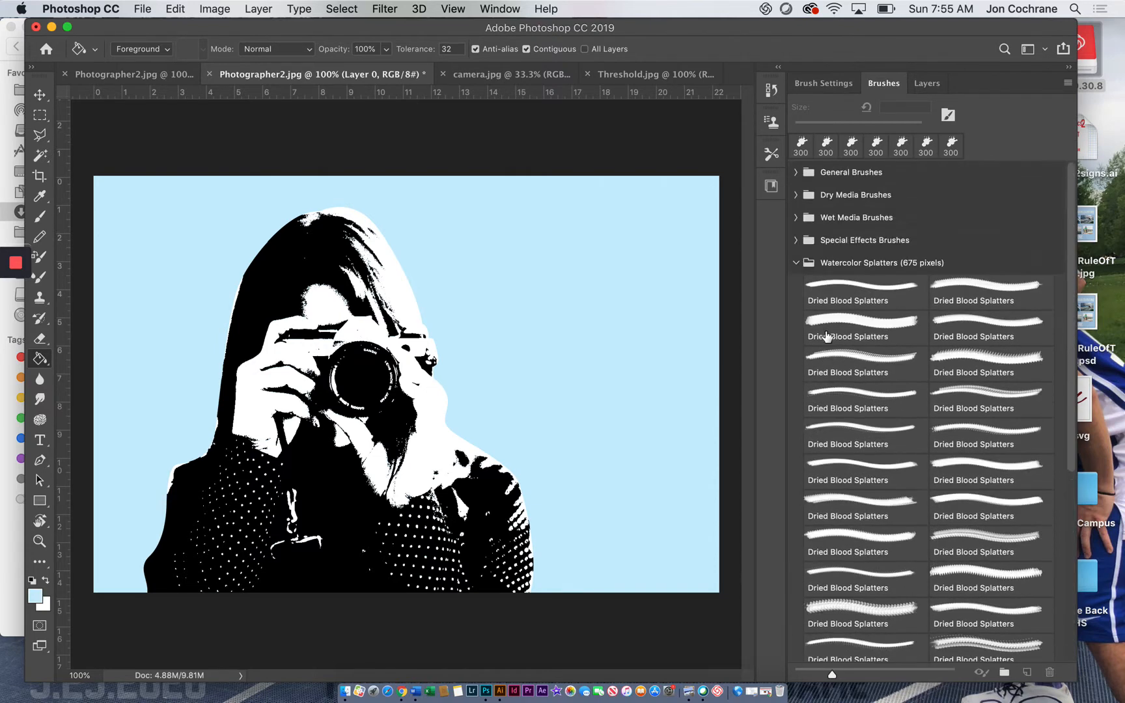
{"action": "left_click", "coordinate": [796, 262]}
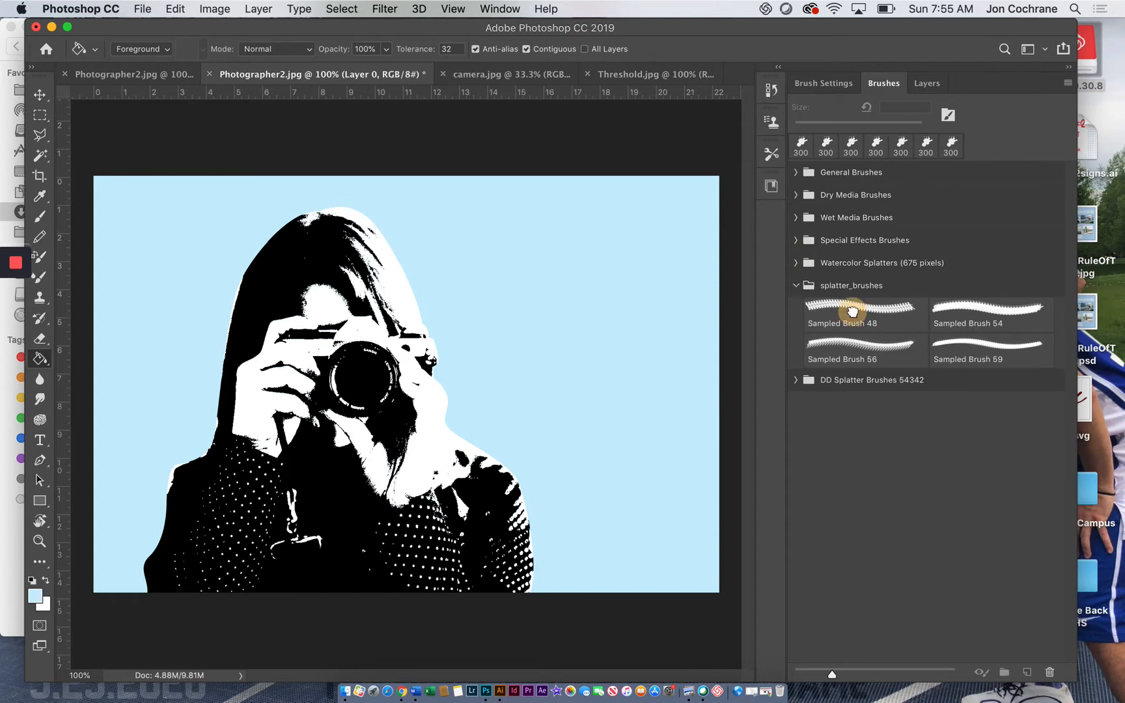
Step: Try Sampled Brush 48 from the splatter_brushes group, reduced to 500 px
{"action": "left_click", "coordinate": [852, 312]}
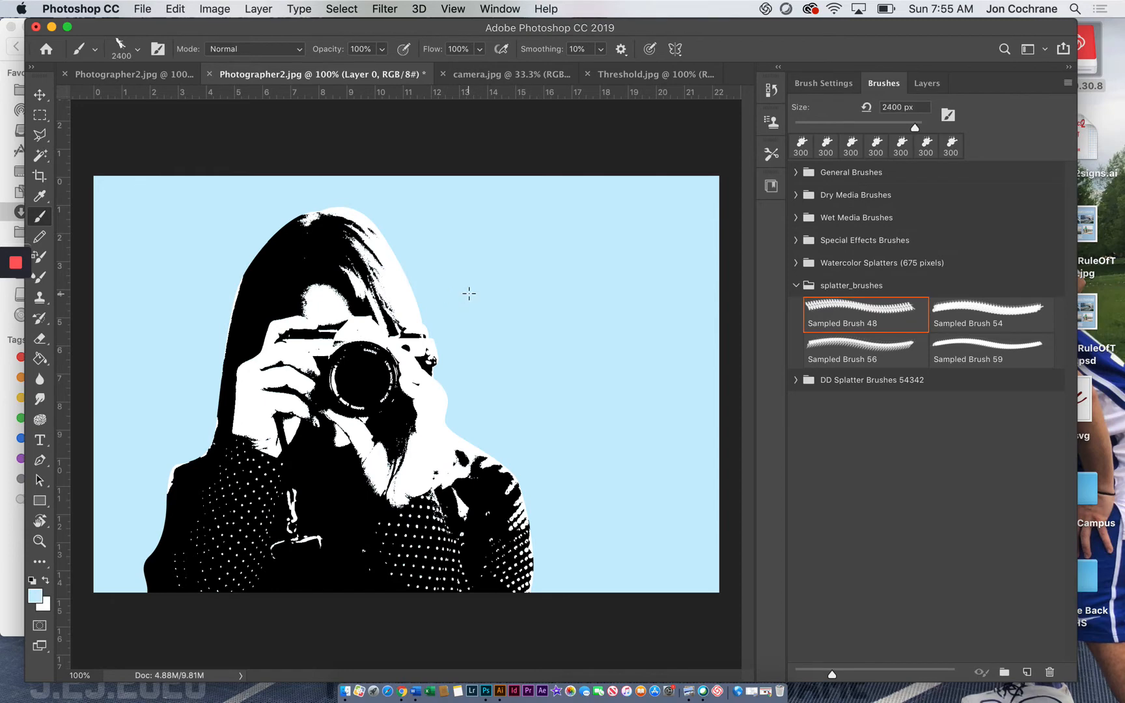
{"action": "key", "text": "bracketleft"}
{"action": "key", "text": "bracketleft"}
{"action": "key", "text": "bracketleft"}
{"action": "key", "text": "bracketleft"}
{"action": "key", "text": "bracketleft"}
{"action": "key", "text": "bracketleft"}
{"action": "key", "text": "bracketleft"}
{"action": "key", "text": "bracketleft"}
{"action": "key", "text": "bracketleft"}
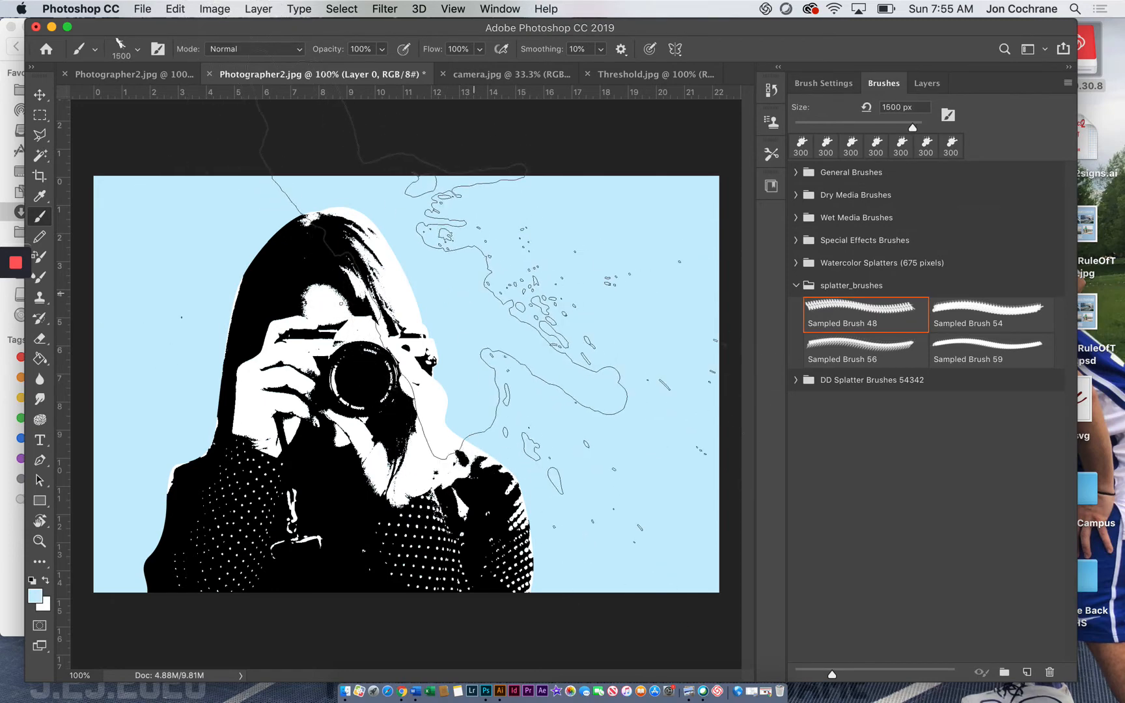
{"action": "key", "text": "bracketleft"}
{"action": "key", "text": "bracketleft"}
{"action": "key", "text": "bracketleft"}
{"action": "key", "text": "bracketleft"}
{"action": "key", "text": "bracketleft"}
{"action": "key", "text": "bracketleft"}
{"action": "key", "text": "bracketleft"}
{"action": "key", "text": "bracketleft"}
{"action": "key", "text": "bracketleft"}
{"action": "key", "text": "bracketleft"}
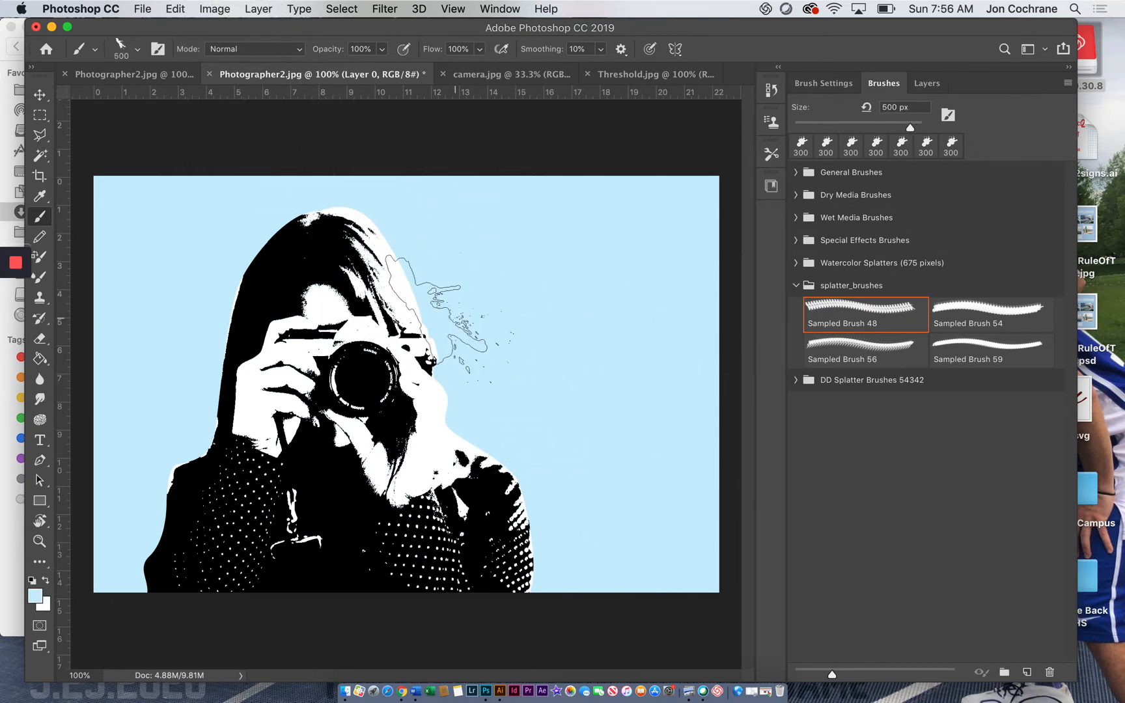
Step: Choose Sampled Brush 54 from splatter_brushes, reduce it to 250 px, and reset the colors to default black and white
{"action": "left_click", "coordinate": [961, 311]}
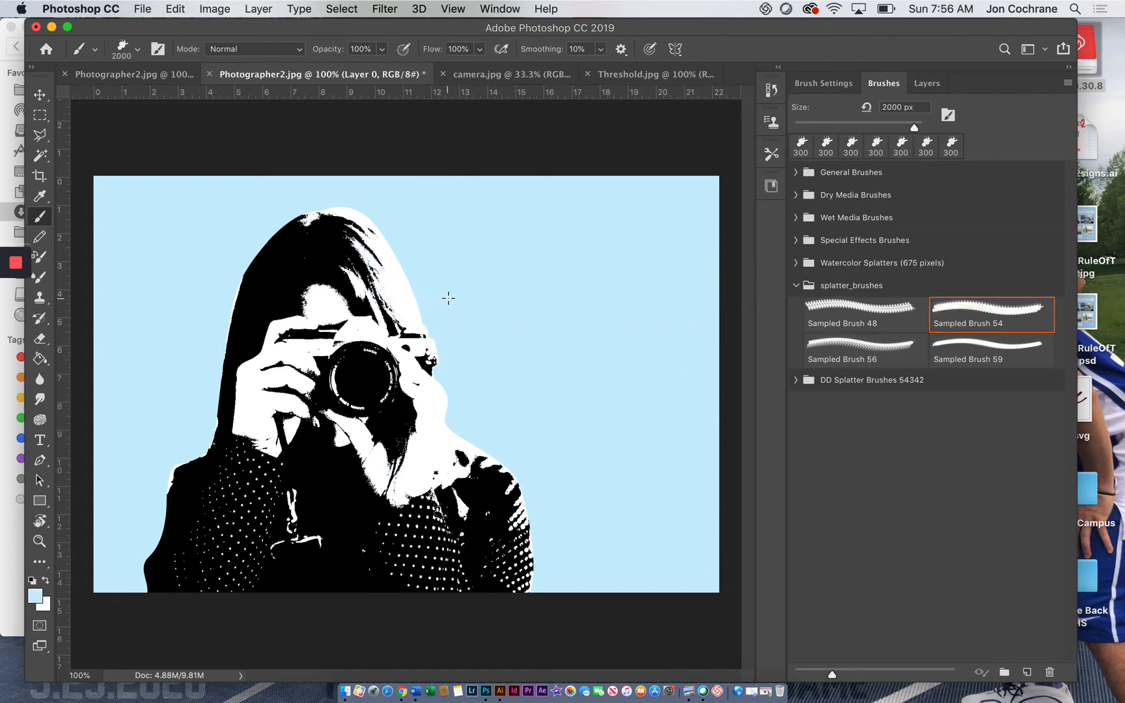
{"action": "key", "text": "bracketleft"}
{"action": "key", "text": "bracketleft"}
{"action": "key", "text": "bracketleft"}
{"action": "key", "text": "bracketleft"}
{"action": "key", "text": "bracketleft"}
{"action": "key", "text": "bracketleft"}
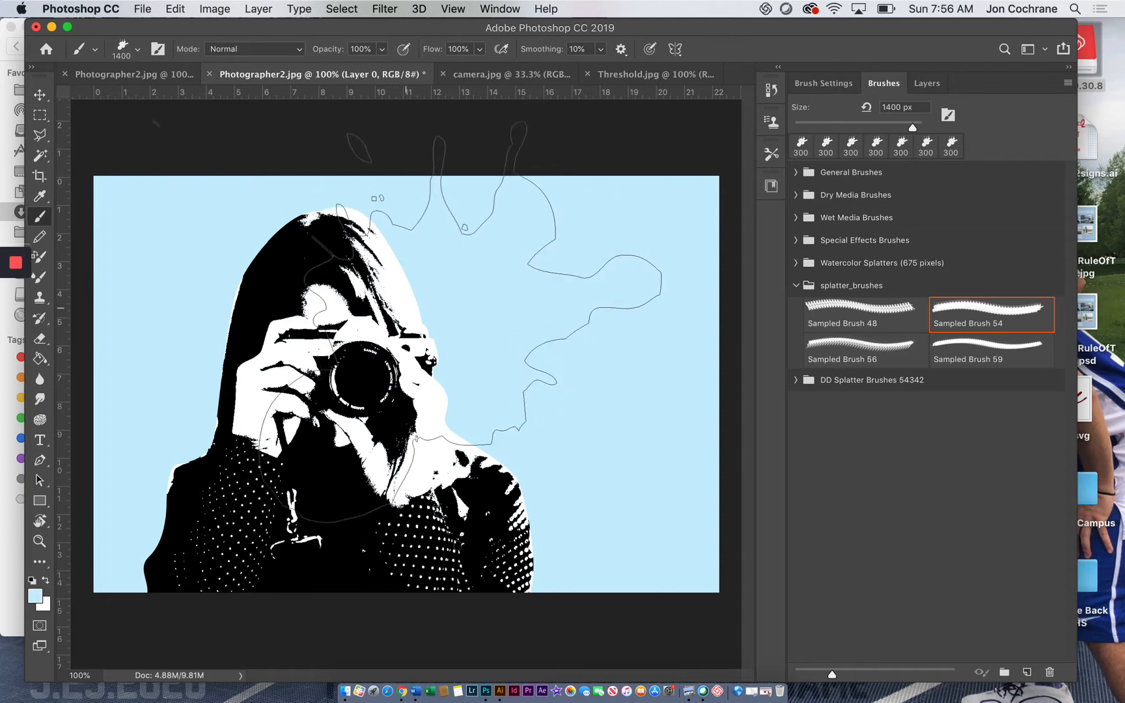
{"action": "key", "text": "bracketleft"}
{"action": "key", "text": "bracketleft"}
{"action": "key", "text": "bracketleft"}
{"action": "key", "text": "bracketleft"}
{"action": "key", "text": "bracketleft"}
{"action": "key", "text": "bracketleft"}
{"action": "key", "text": "bracketleft"}
{"action": "key", "text": "bracketleft"}
{"action": "key", "text": "bracketleft"}
{"action": "key", "text": "bracketleft"}
{"action": "key", "text": "bracketleft"}
{"action": "key", "text": "bracketleft"}
{"action": "key", "text": "bracketleft"}
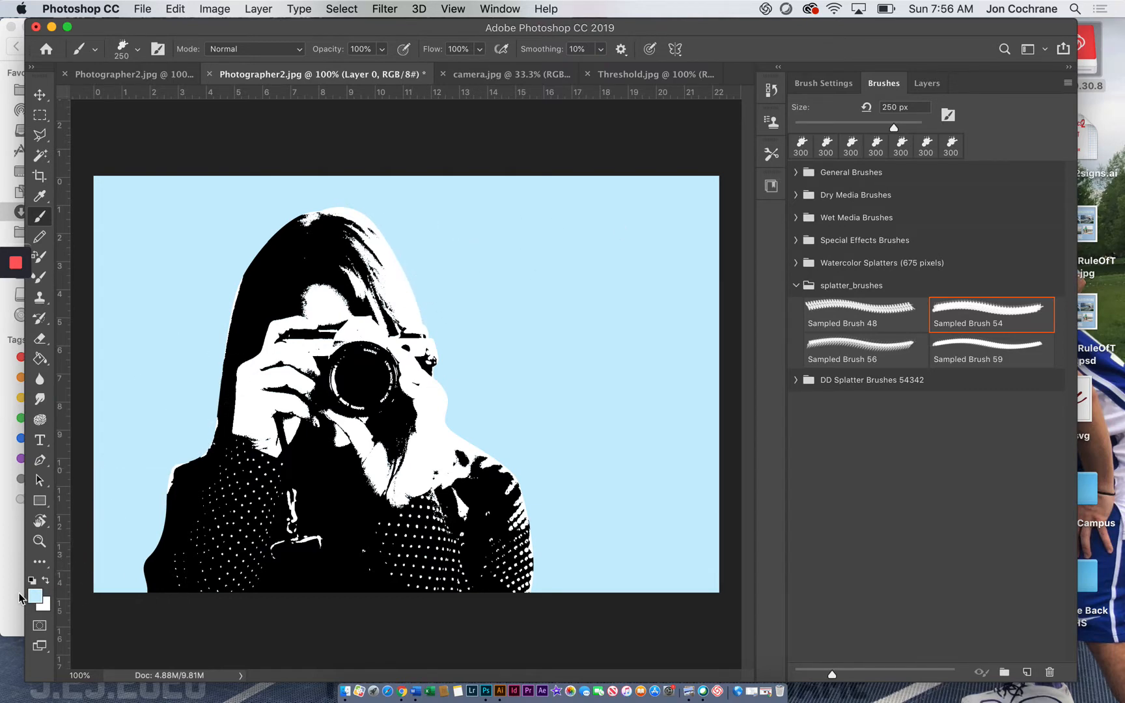
{"action": "left_click", "coordinate": [32, 580]}
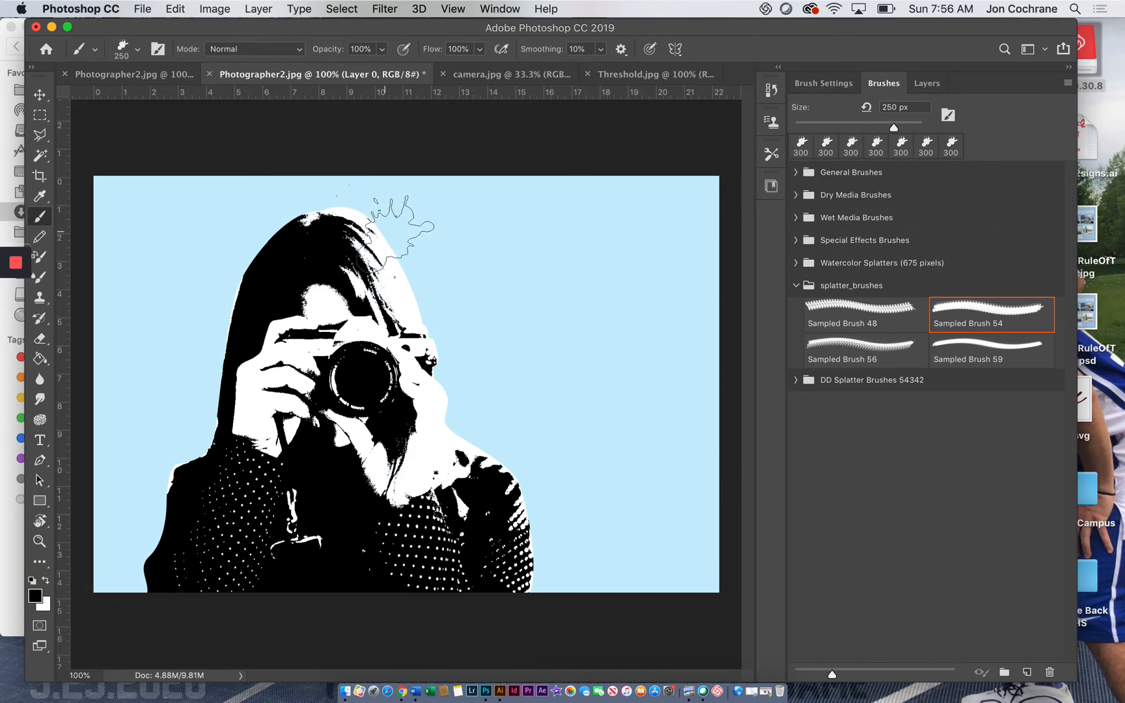
Step: Add a new layer above Layer 0 and name it Splatter Brushes
{"action": "left_click", "coordinate": [931, 83]}
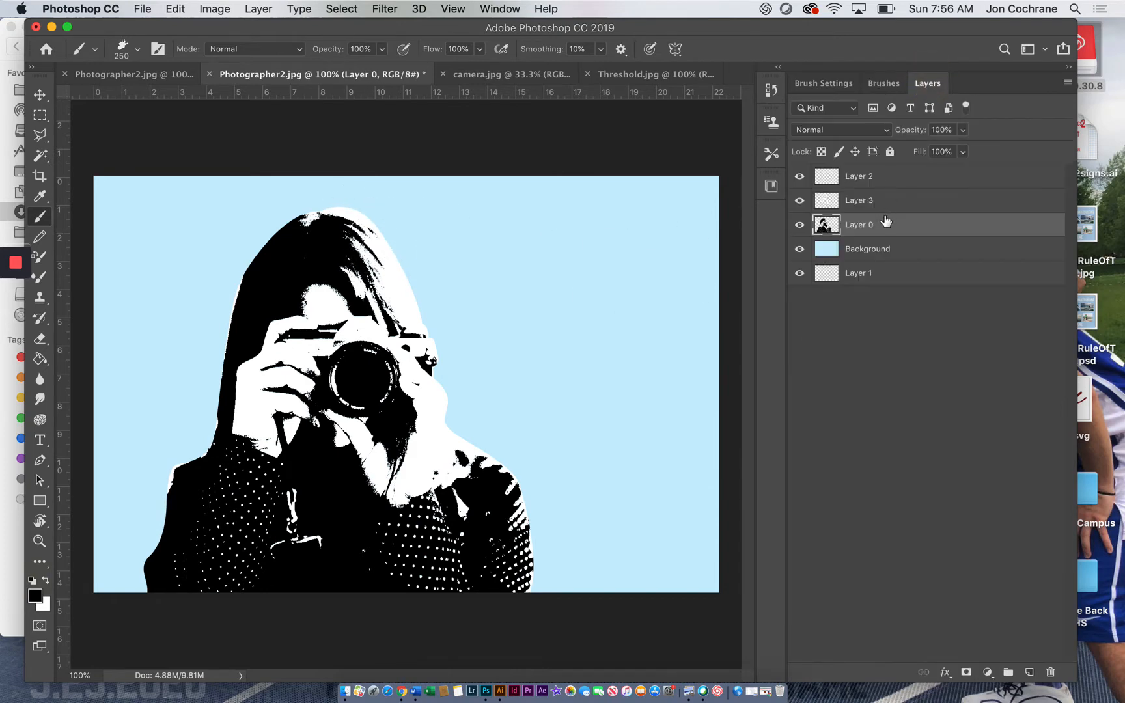
{"action": "left_click", "coordinate": [1029, 672]}
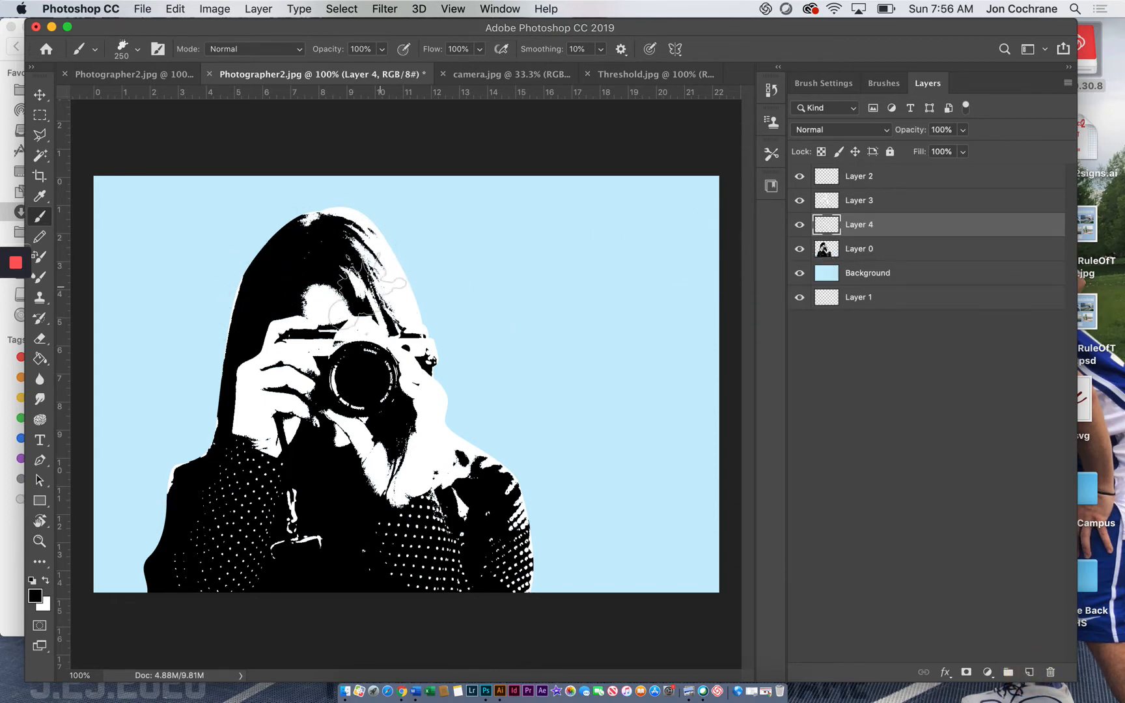
{"action": "double_click", "coordinate": [868, 226]}
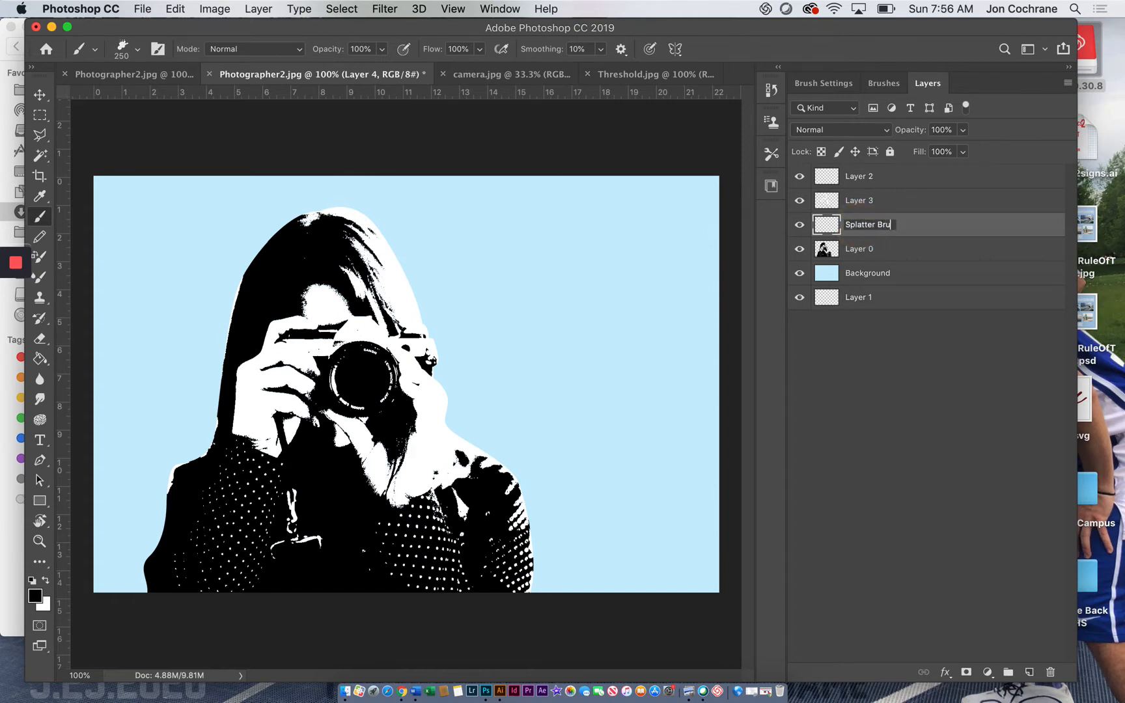
{"action": "key", "text": "Return"}
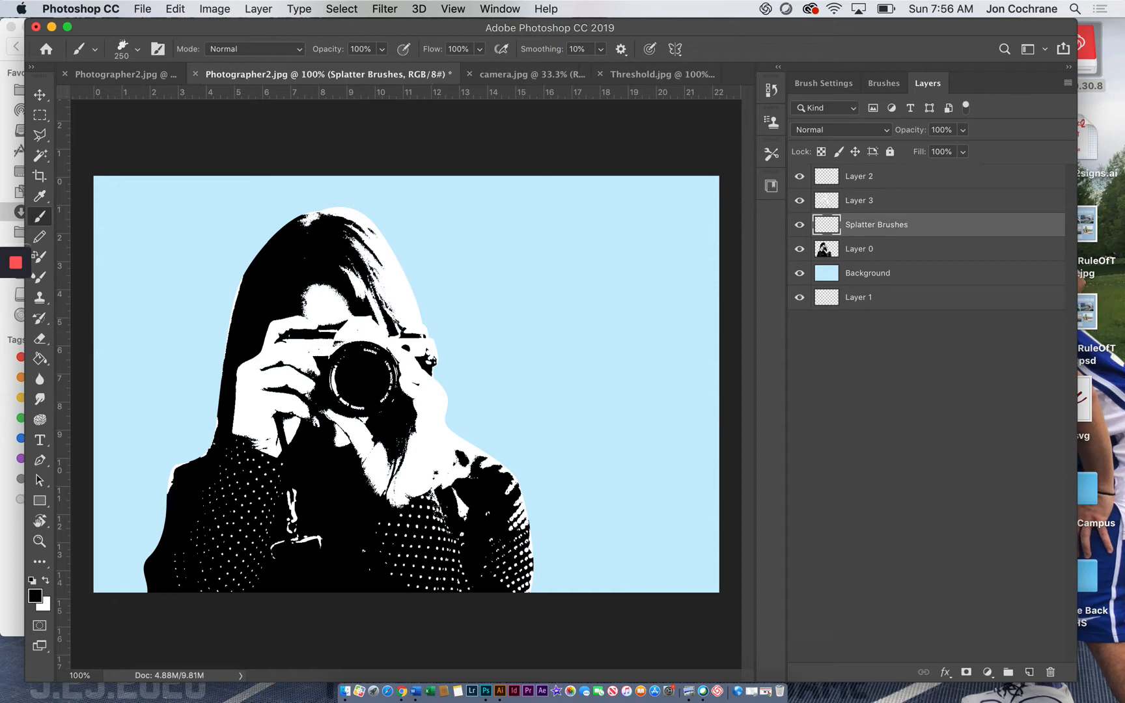
Step: Stamp black 250 px splatters with Sampled Brush 54 on both sides of the head's top, pointing outward
{"action": "left_click", "coordinate": [883, 84]}
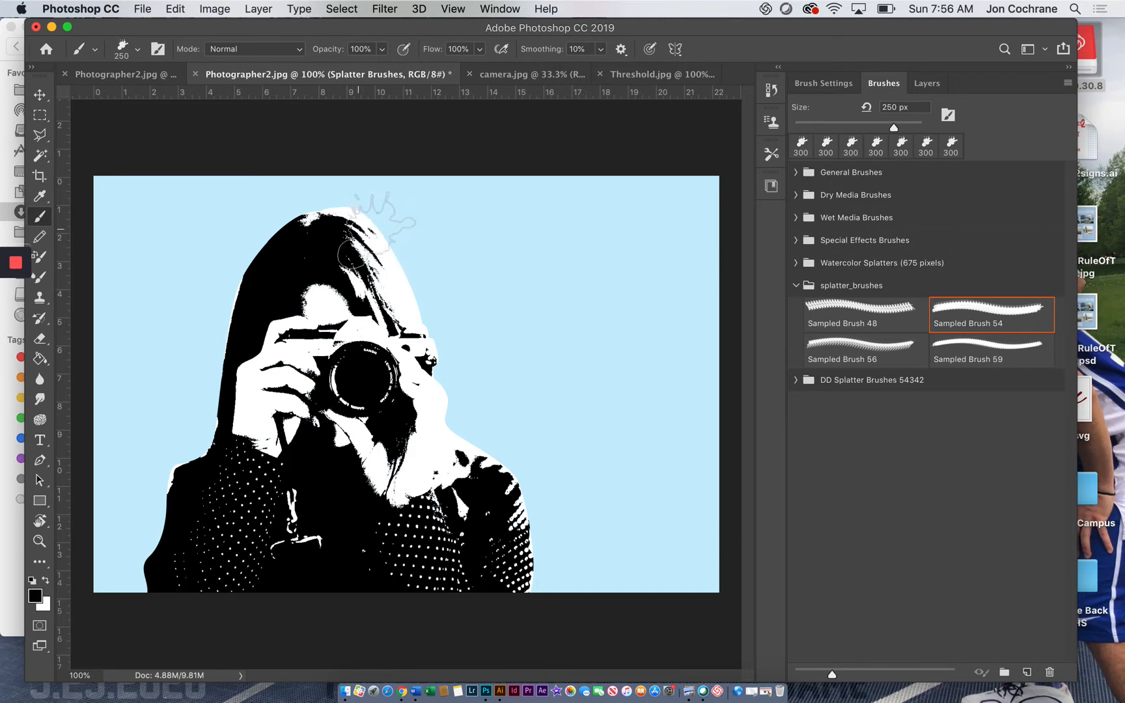
{"action": "left_click", "coordinate": [386, 224]}
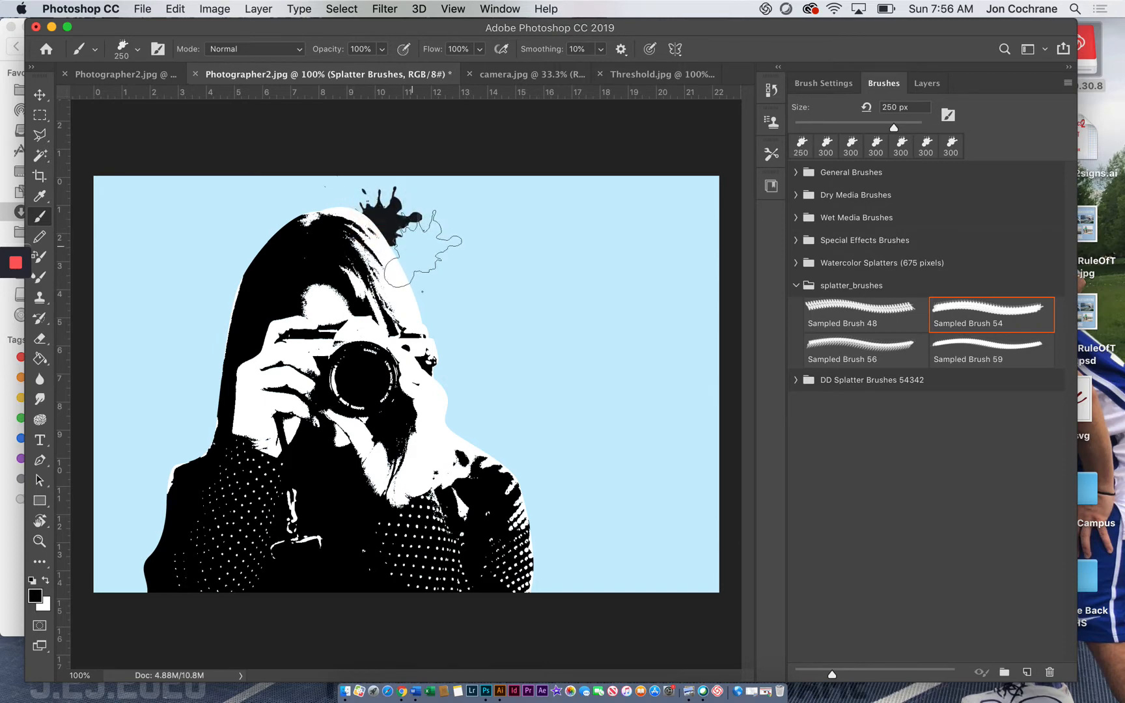
{"action": "key", "text": "r"}
{"action": "mouse_move", "coordinate": [407, 244]}
{"action": "left_mouse_down"}
{"action": "mouse_move", "coordinate": [474, 286]}
{"action": "mouse_move", "coordinate": [467, 351]}
{"action": "left_mouse_up"}
{"action": "key", "text": "b"}
{"action": "left_click", "coordinate": [379, 186]}
{"action": "key", "text": "r"}
{"action": "key", "text": "b"}
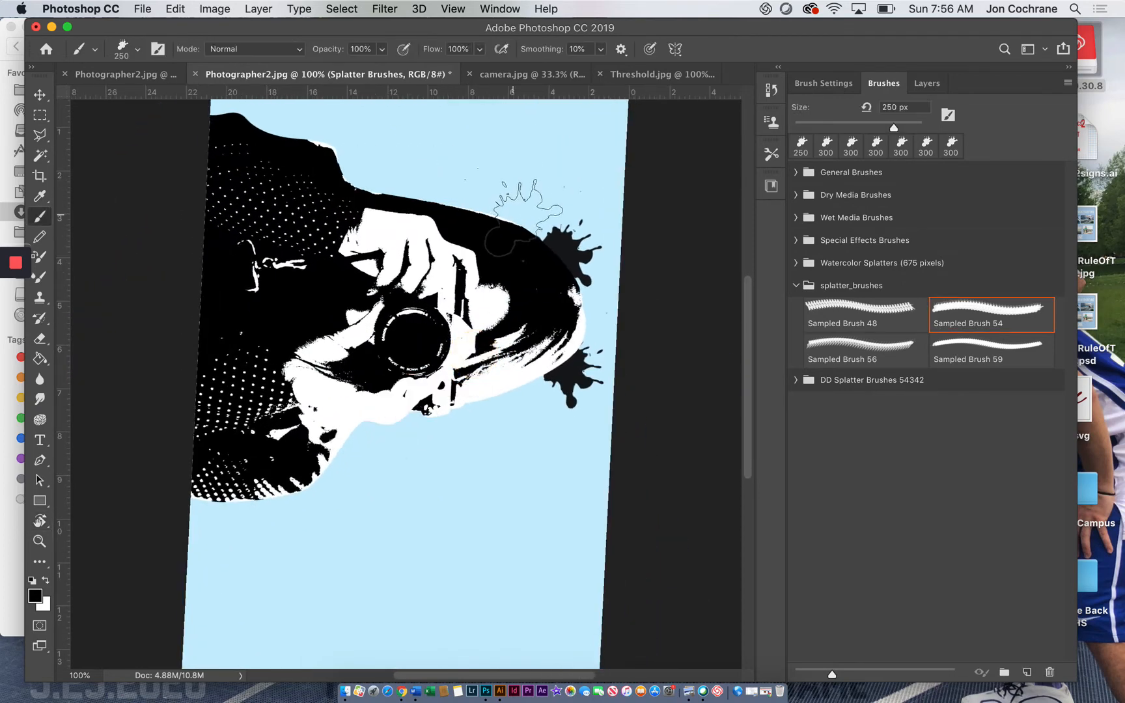
Step: Continue the outward-pointing 250 px splatters down the outer edge of the dark hair to the elbow
{"action": "left_click", "coordinate": [514, 202]}
{"action": "key", "text": "r"}
{"action": "mouse_move", "coordinate": [510, 318]}
{"action": "left_mouse_down"}
{"action": "mouse_move", "coordinate": [509, 329]}
{"action": "mouse_move", "coordinate": [502, 296]}
{"action": "left_mouse_up"}
{"action": "key", "text": "b"}
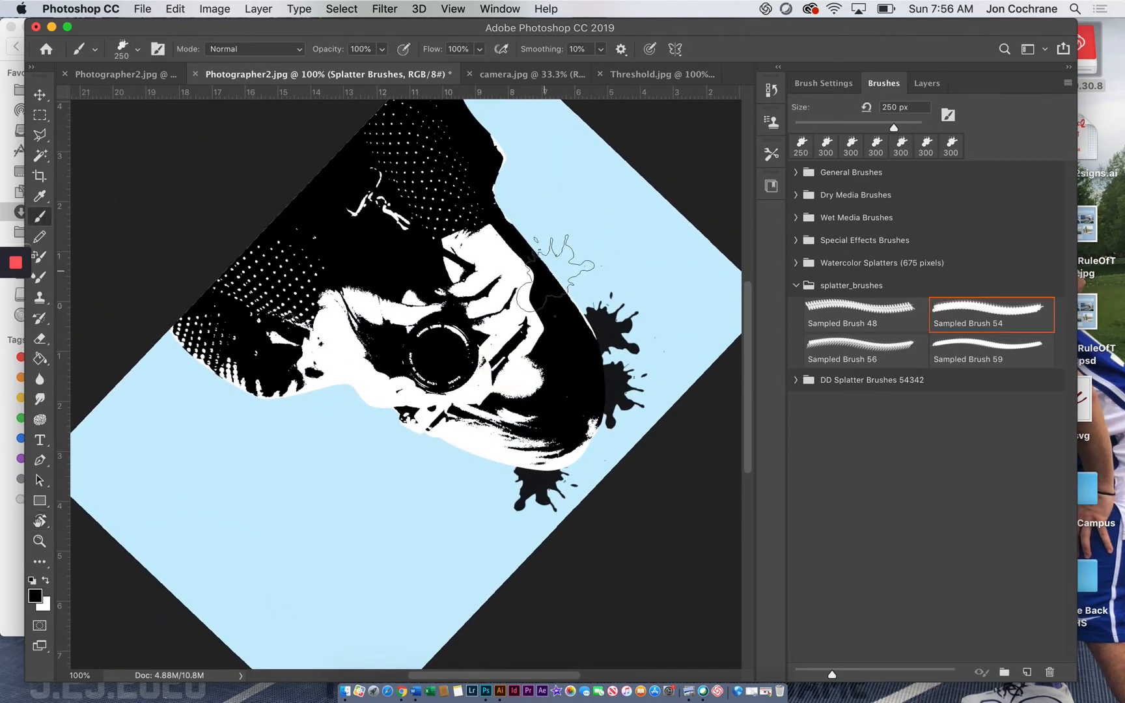
{"action": "left_click", "coordinate": [547, 264]}
{"action": "key", "text": "r"}
{"action": "left_click_drag", "start_coordinate": [513, 240], "coordinate": [538, 292]}
{"action": "key", "text": "b"}
{"action": "left_click", "coordinate": [548, 241]}
{"action": "left_click", "coordinate": [548, 242]}
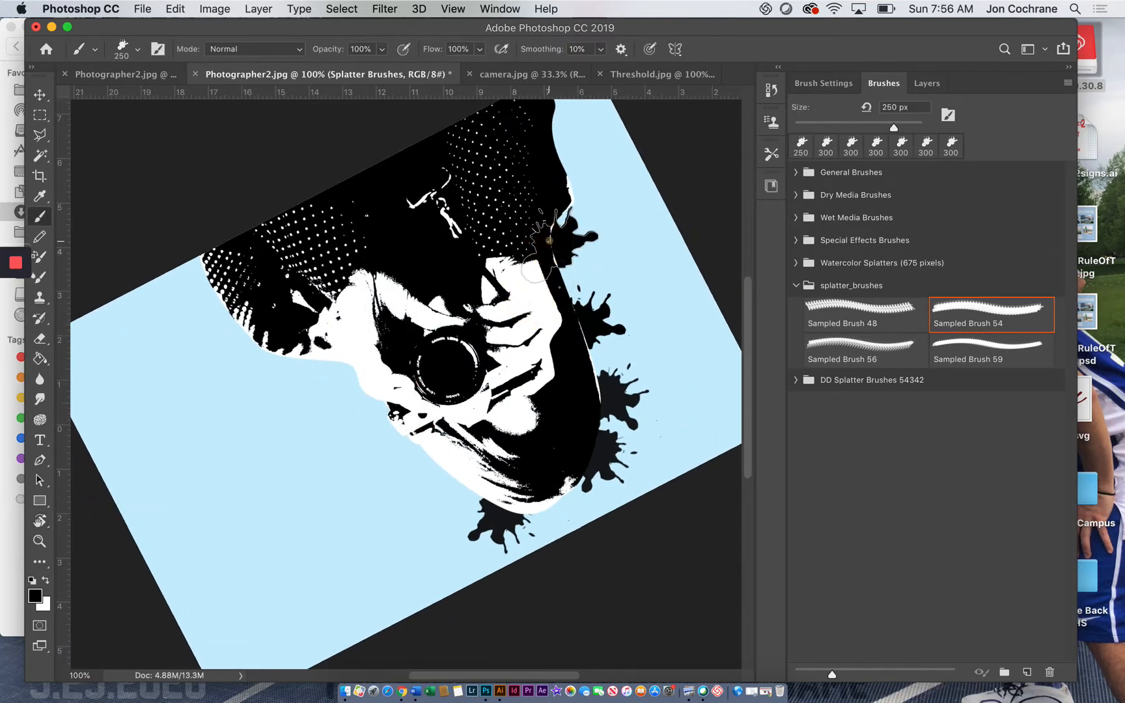
{"action": "left_click", "coordinate": [548, 241]}
Step: Fill the gap beside the hair with a 150 px splatter and stamp a 250 px one on the adjacent shoulder
{"action": "key", "text": "bracketleft"}
{"action": "key", "text": "bracketleft"}
{"action": "key", "text": "bracketleft"}
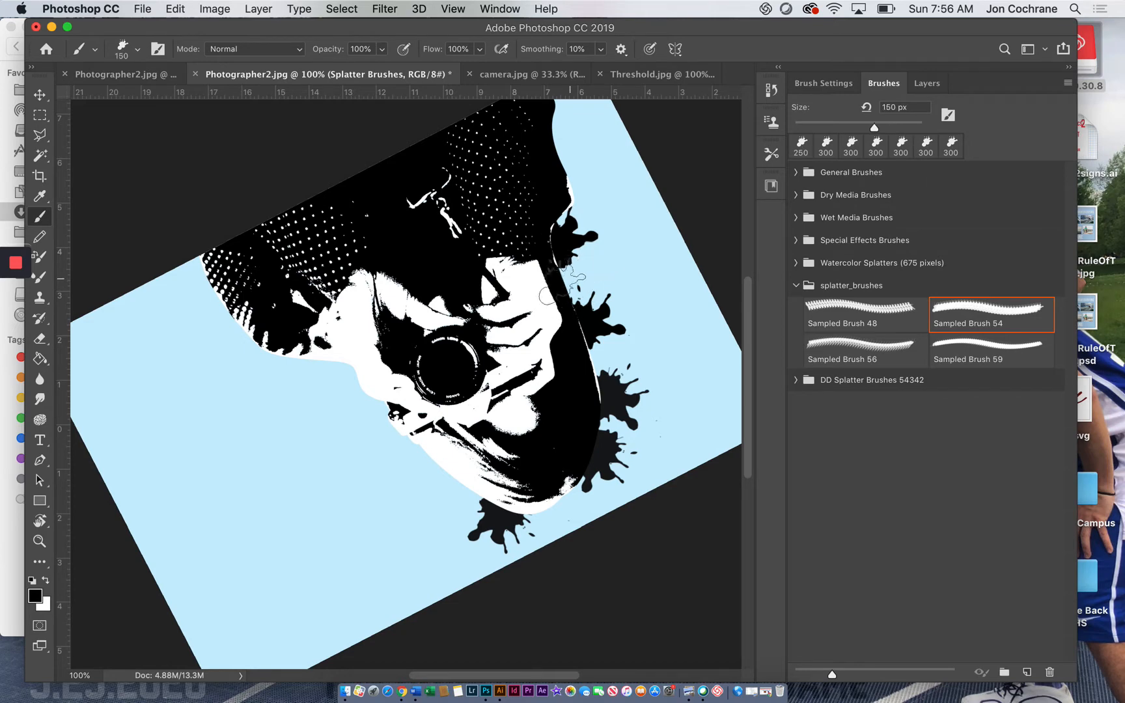
{"action": "left_click", "coordinate": [559, 280]}
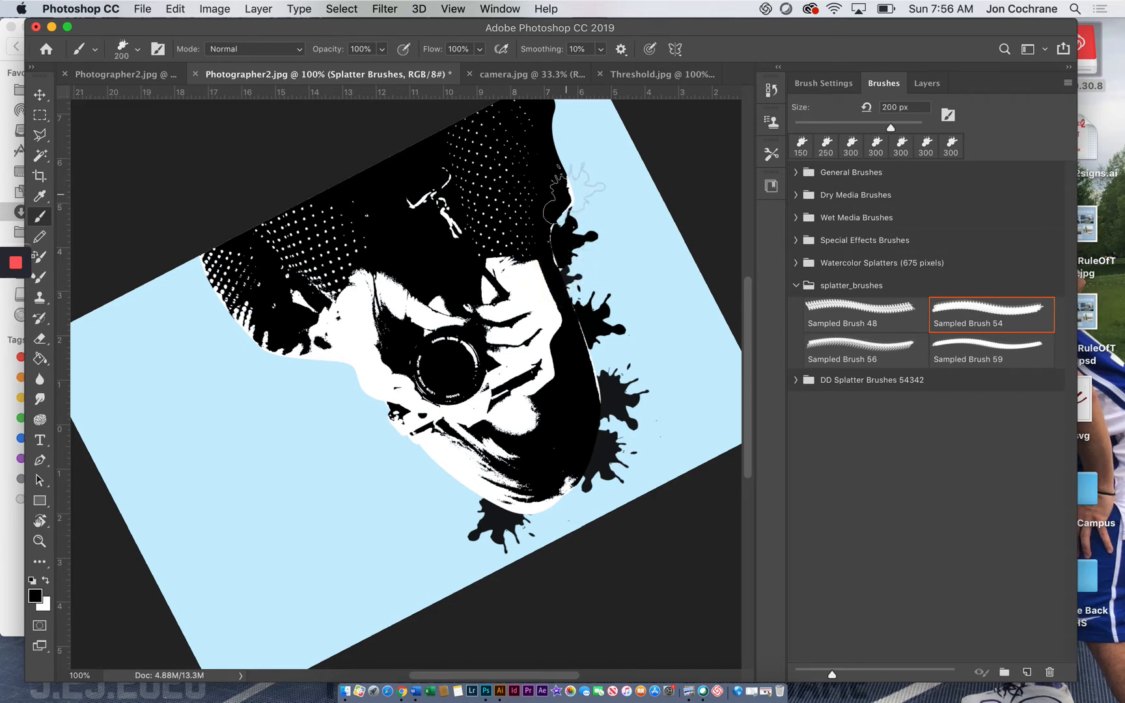
{"action": "key", "text": "bracketright"}
{"action": "key", "text": "bracketright"}
{"action": "key", "text": "bracketright"}
{"action": "left_click", "coordinate": [577, 188]}
Step: Stamp 125 px and 200 px splatters along the lower sleeve edge and a 300 px one over the shoulder
{"action": "key", "text": "bracketleft"}
{"action": "key", "text": "bracketleft"}
{"action": "key", "text": "bracketleft"}
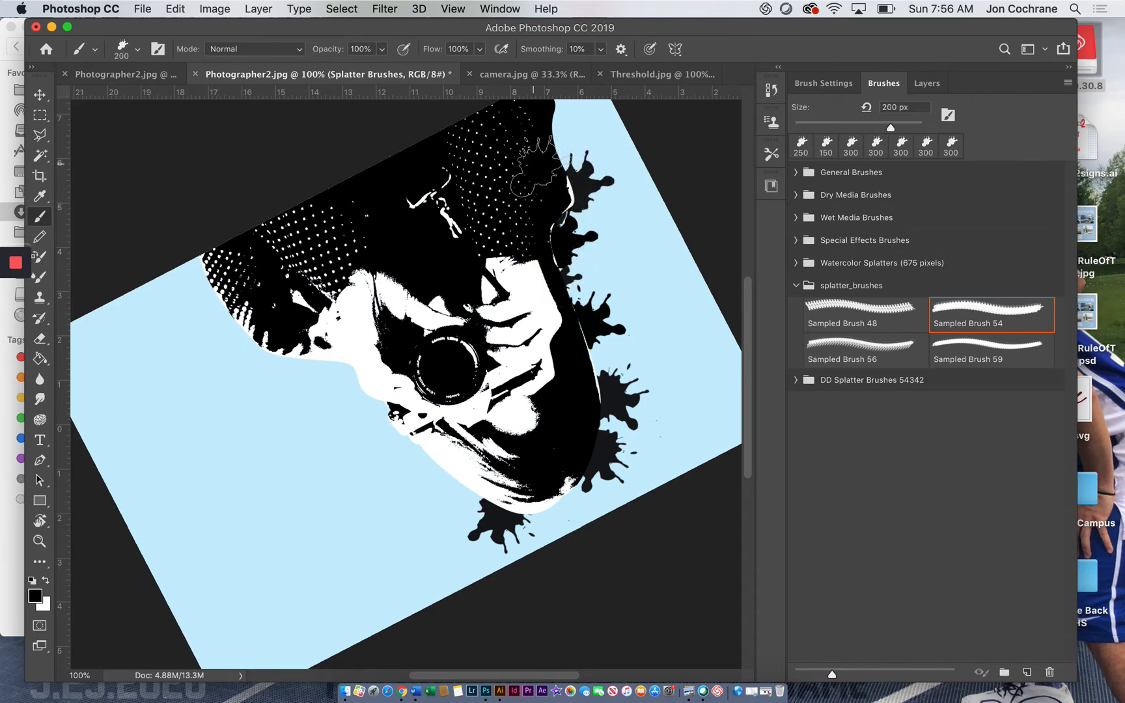
{"action": "key", "text": "bracketleft"}
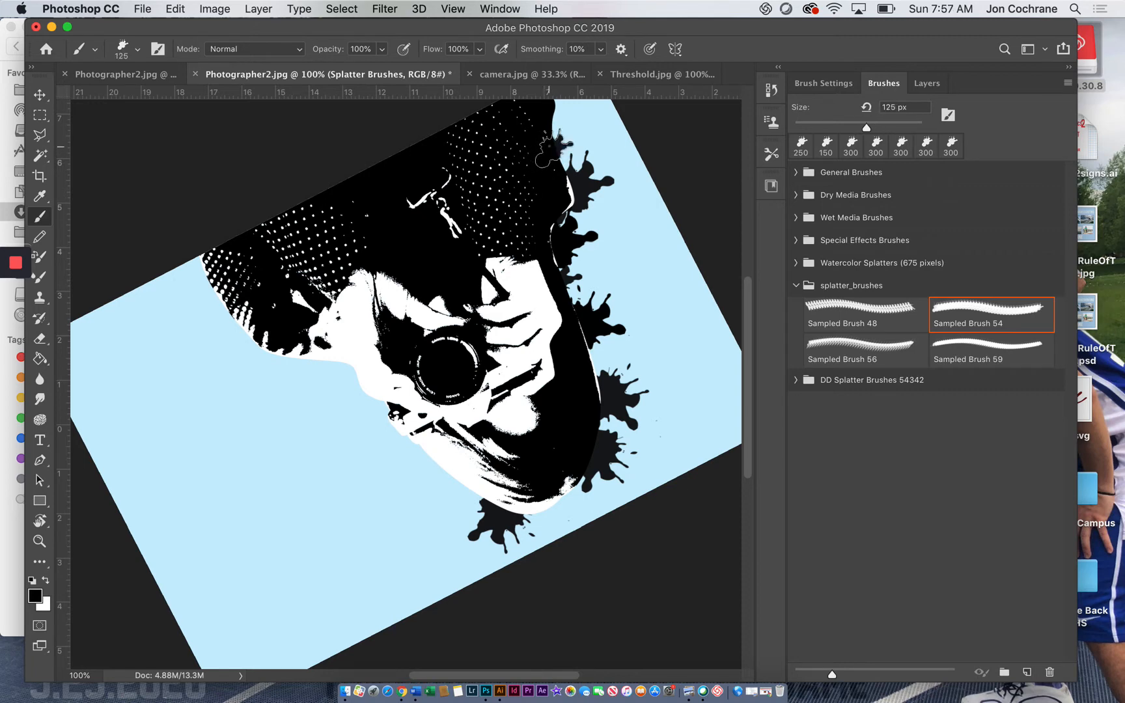
{"action": "left_click", "coordinate": [549, 148]}
{"action": "key", "text": "bracketright"}
{"action": "key", "text": "bracketright"}
{"action": "key", "text": "bracketright"}
{"action": "left_click", "coordinate": [542, 133]}
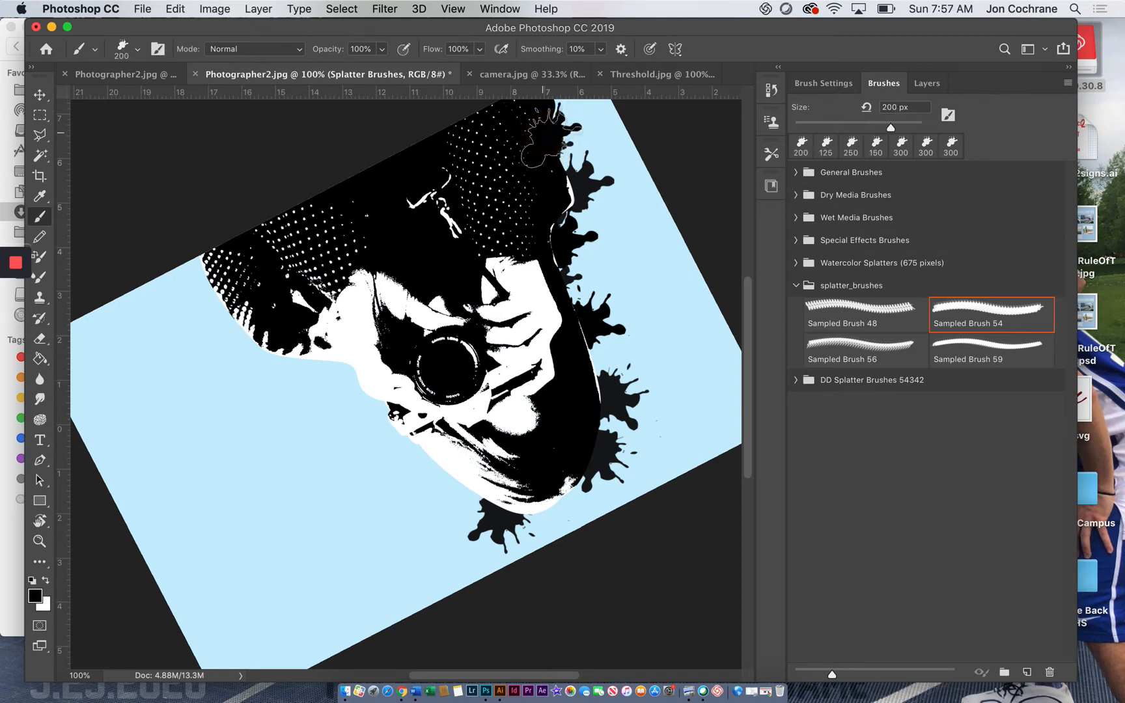
{"action": "key", "text": "bracketright"}
{"action": "key", "text": "bracketright"}
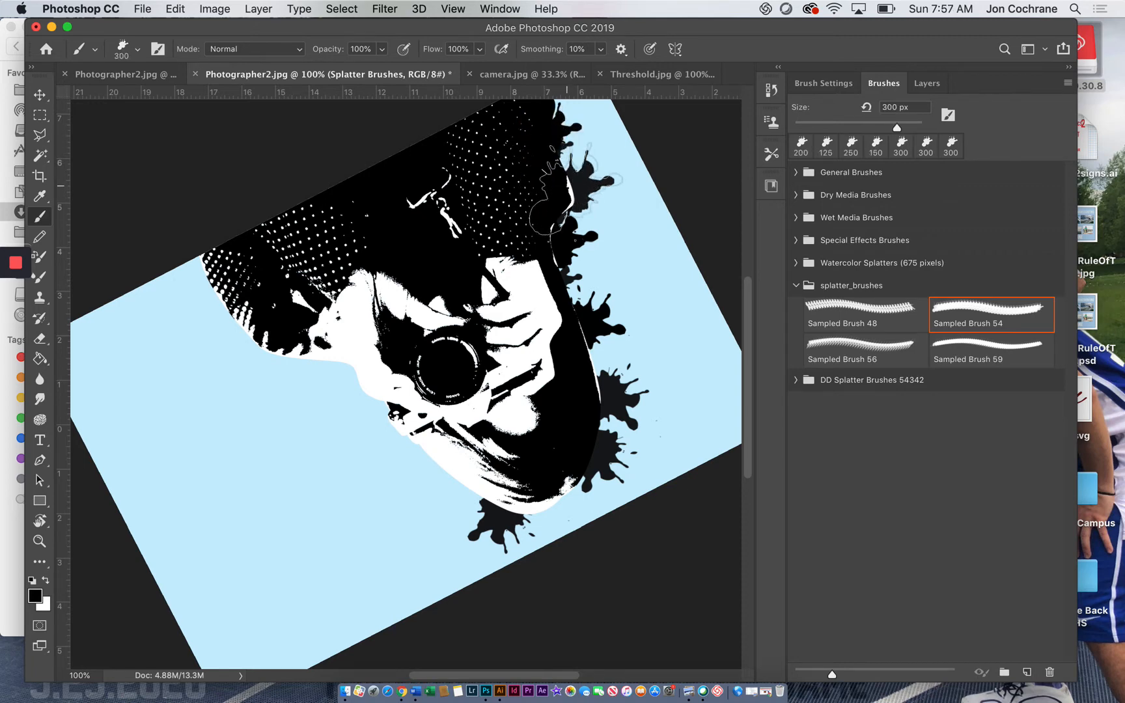
{"action": "left_click", "coordinate": [568, 194]}
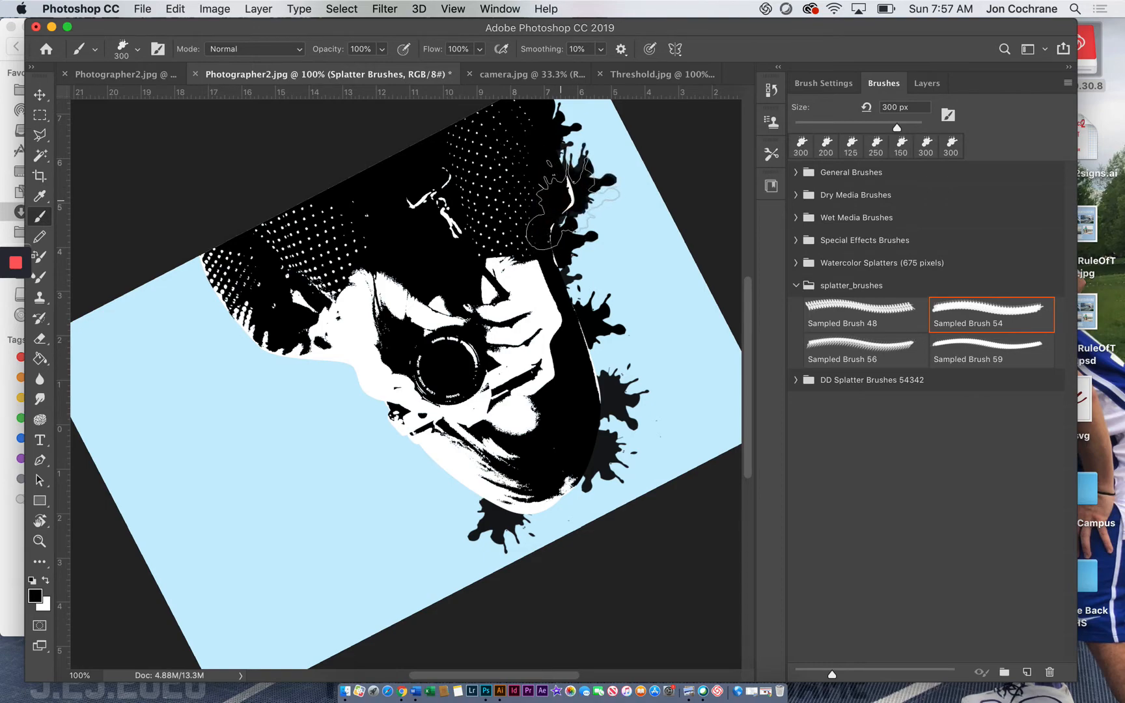
Step: Stamp a 300 px splatter beside the white side of the hair and a 175 px one below it, and level the canvas at 0°
{"action": "key", "text": "r"}
{"action": "mouse_move", "coordinate": [560, 209]}
{"action": "left_mouse_down"}
{"action": "mouse_move", "coordinate": [452, 150]}
{"action": "mouse_move", "coordinate": [96, 314]}
{"action": "mouse_move", "coordinate": [293, 472]}
{"action": "left_mouse_up"}
{"action": "key", "text": "b"}
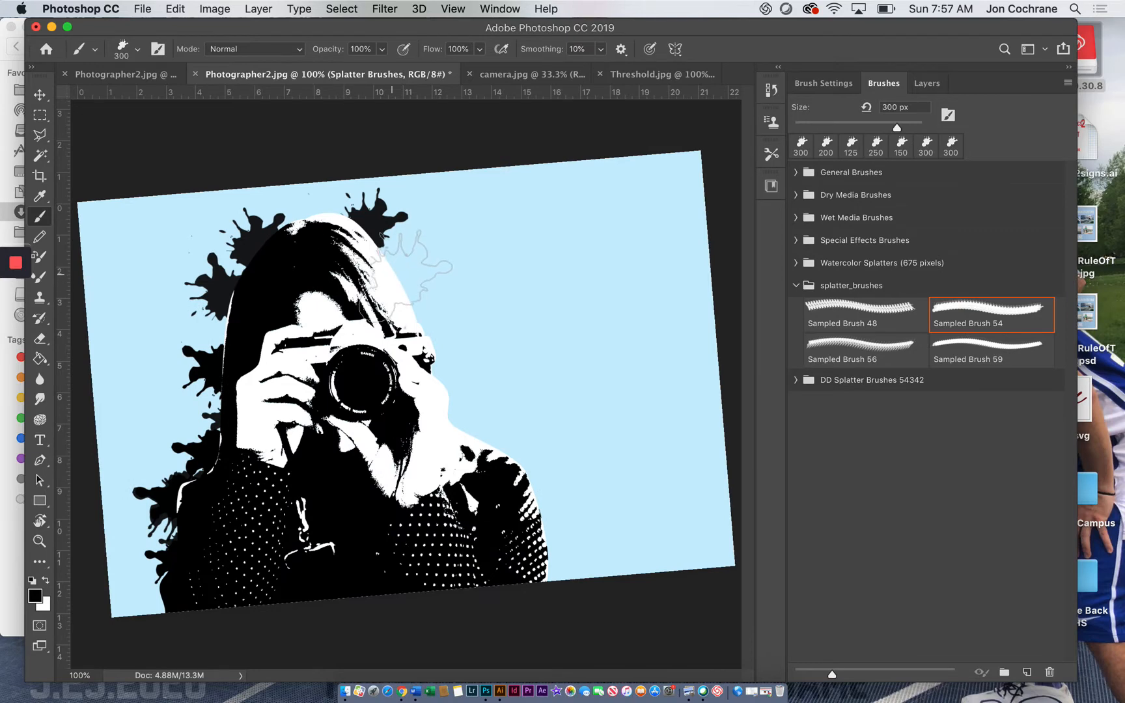
{"action": "left_click", "coordinate": [412, 272]}
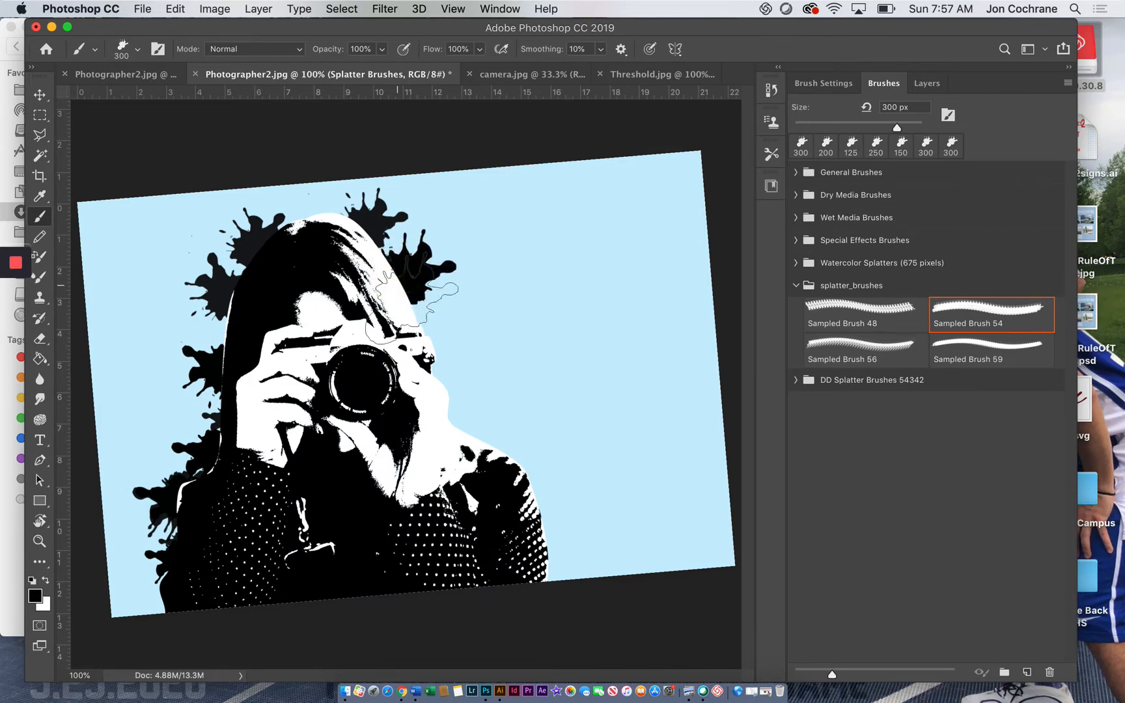
{"action": "key", "text": "bracketleft"}
{"action": "key", "text": "bracketleft"}
{"action": "key", "text": "bracketleft"}
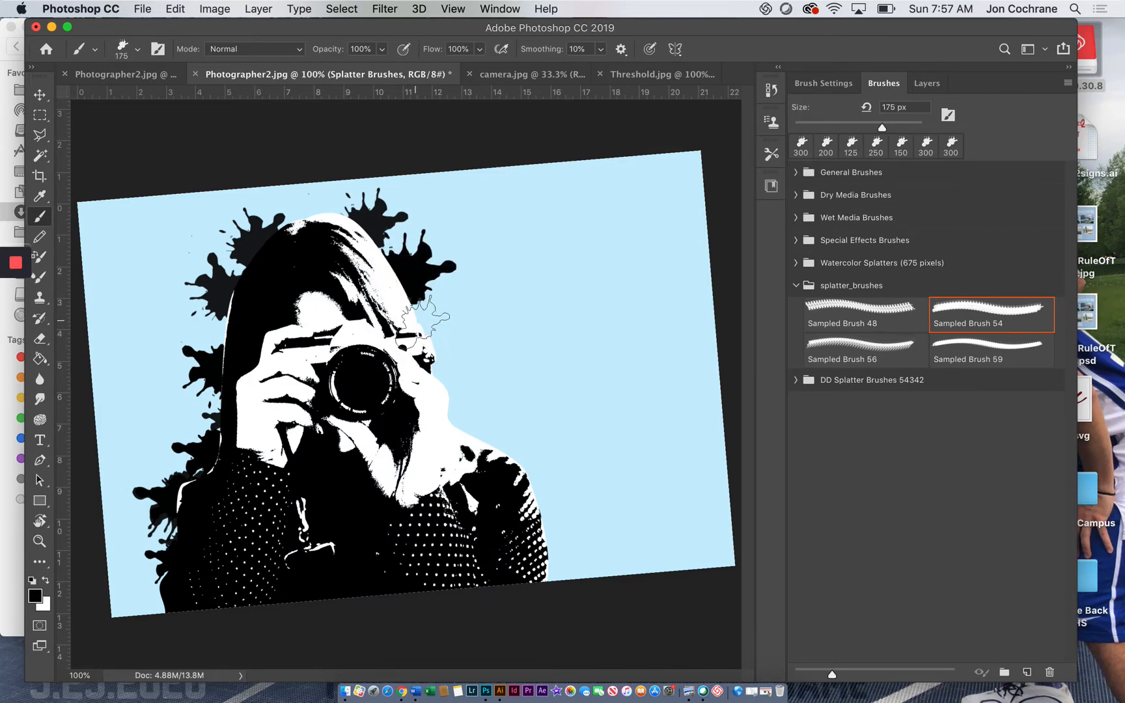
{"action": "left_click", "coordinate": [424, 317]}
{"action": "key", "text": "r"}
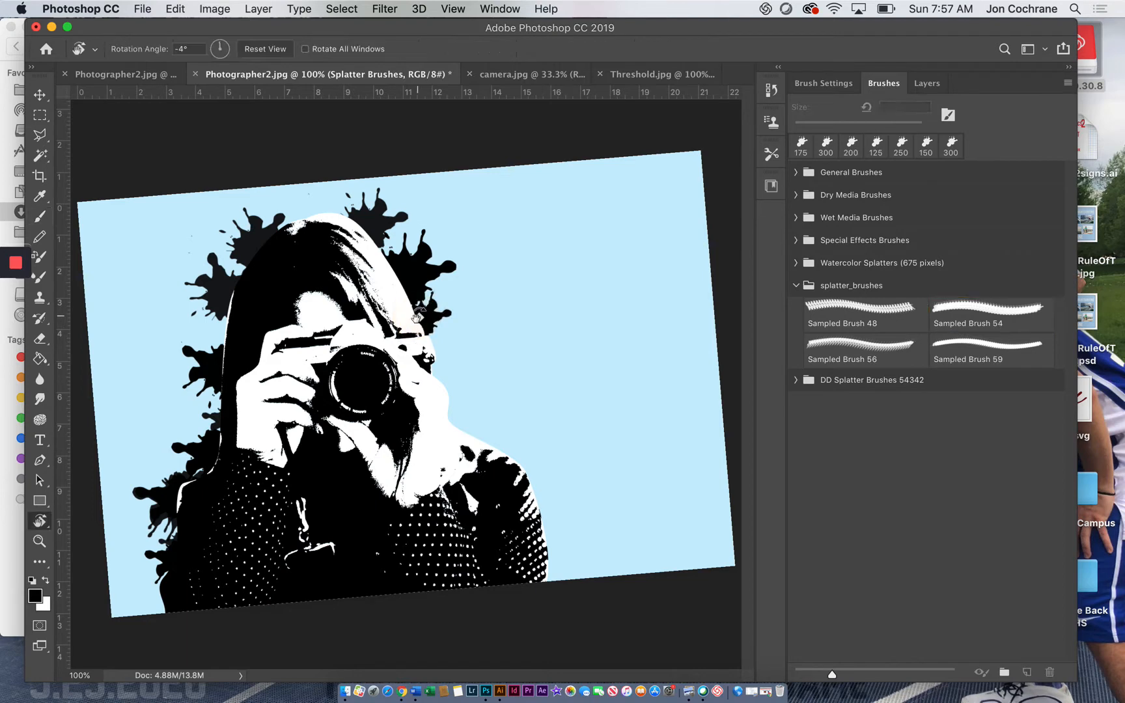
{"action": "mouse_move", "coordinate": [417, 317]}
{"action": "left_mouse_down"}
{"action": "mouse_move", "coordinate": [452, 321]}
{"action": "mouse_move", "coordinate": [427, 478]}
{"action": "mouse_move", "coordinate": [442, 322]}
{"action": "mouse_move", "coordinate": [428, 313]}
{"action": "left_mouse_up"}
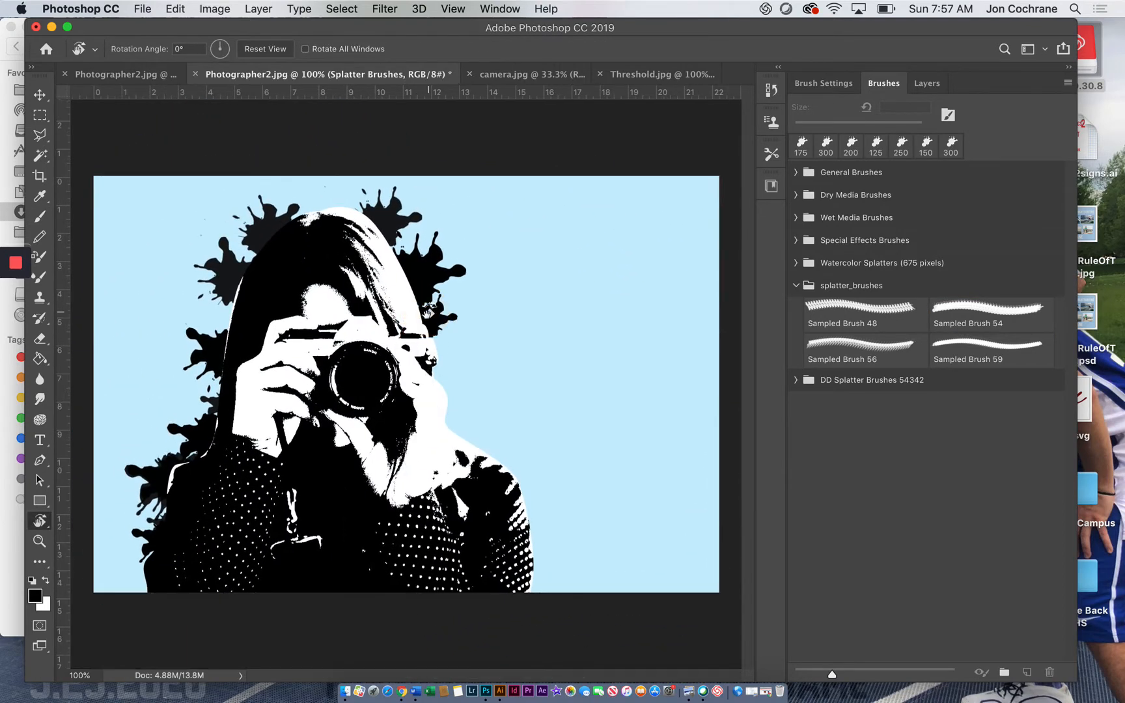
Step: Enable Shape Dynamics for the splatter brush with 80% Size Jitter and 83% Angle Jitter
{"action": "key", "text": "b"}
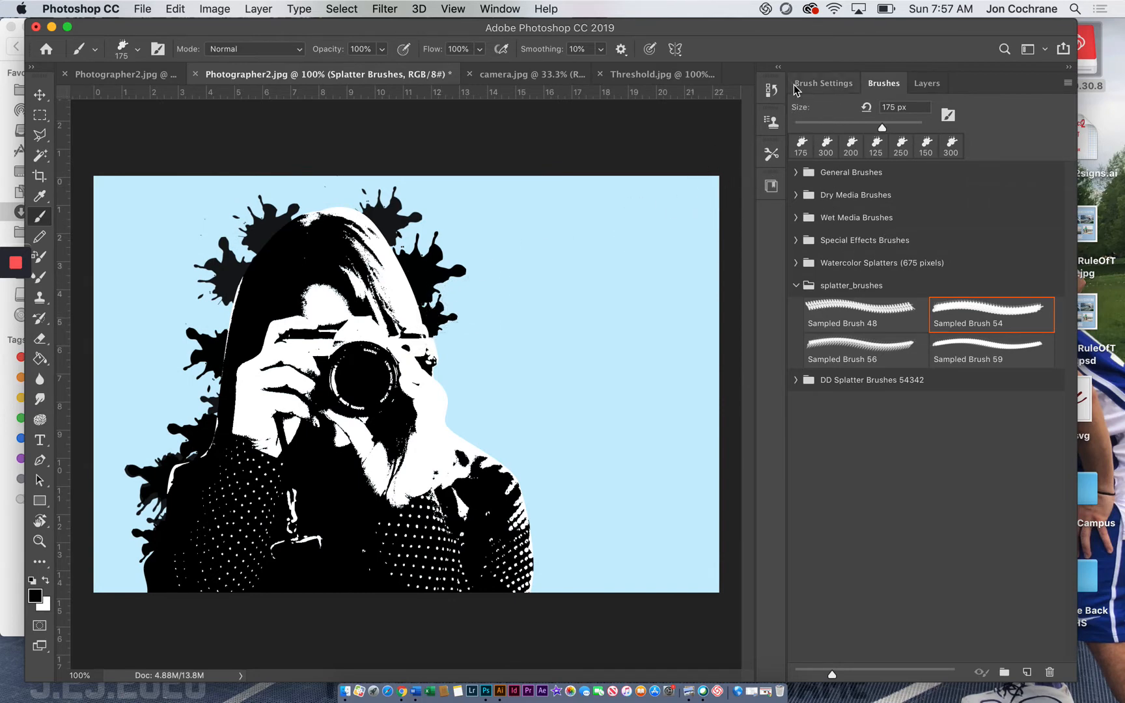
{"action": "left_click", "coordinate": [819, 89]}
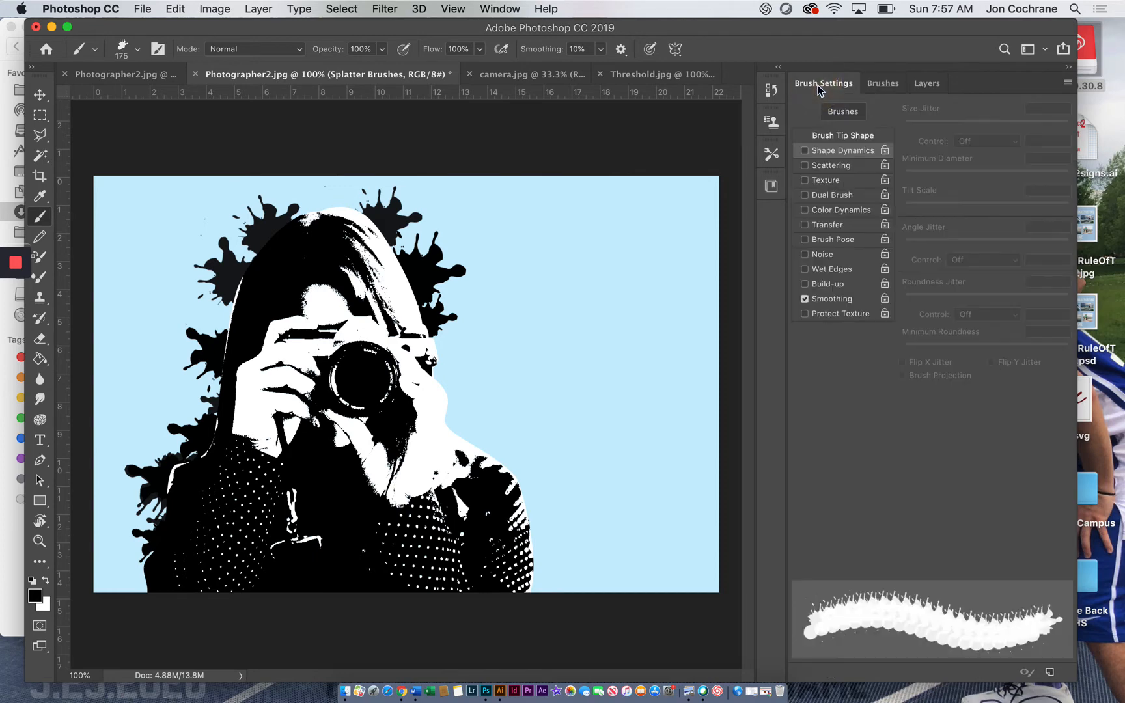
{"action": "left_click", "coordinate": [804, 150]}
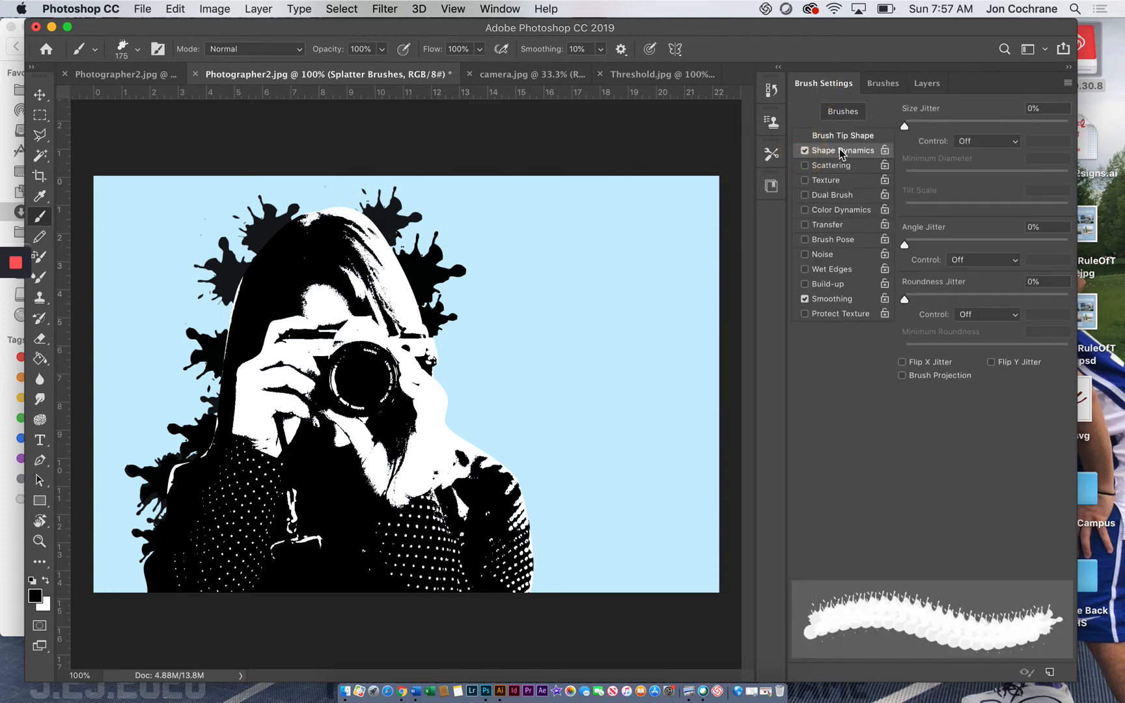
{"action": "left_click", "coordinate": [840, 152]}
{"action": "left_click_drag", "start_coordinate": [906, 125], "coordinate": [1036, 130]}
{"action": "left_click_drag", "start_coordinate": [904, 248], "coordinate": [1042, 244]}
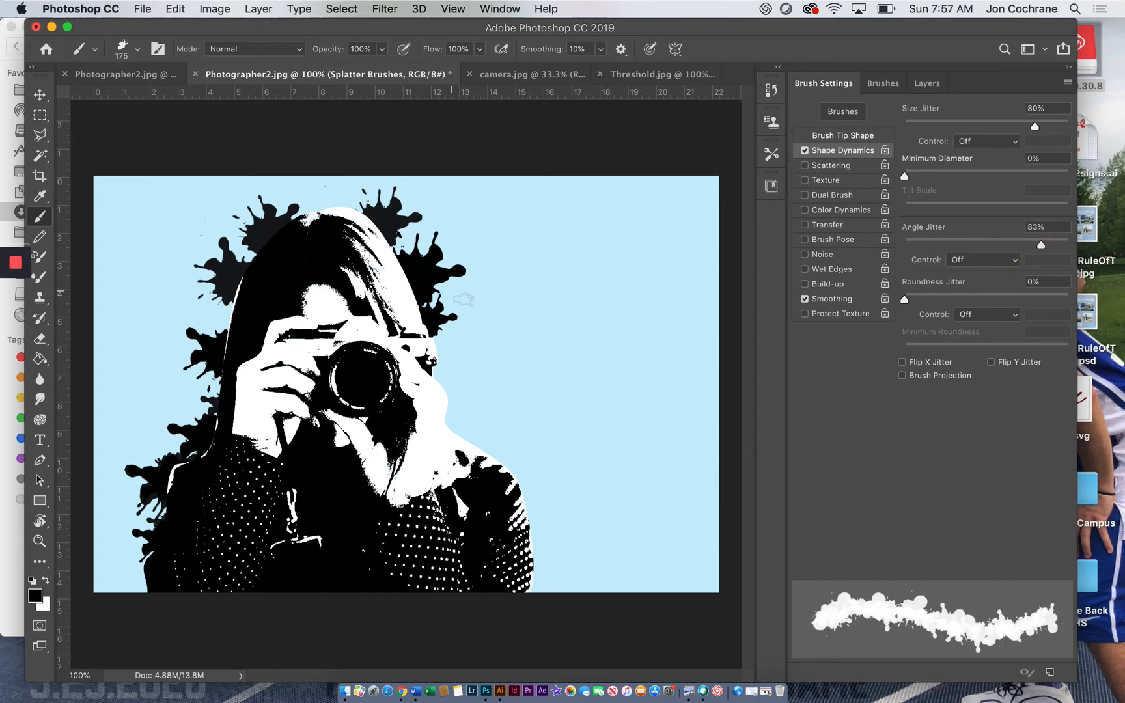
Step: Enlarge the brush to 900 px and stamp randomized splatters just outside the figure beside the camera
{"action": "key", "text": "bracketright"}
{"action": "key", "text": "bracketright"}
{"action": "key", "text": "bracketright"}
{"action": "key", "text": "bracketright"}
{"action": "key", "text": "bracketright"}
{"action": "key", "text": "bracketright"}
{"action": "key", "text": "bracketright"}
{"action": "key", "text": "bracketright"}
{"action": "key", "text": "bracketright"}
{"action": "key", "text": "bracketright"}
{"action": "key", "text": "bracketright"}
{"action": "key", "text": "bracketright"}
{"action": "key", "text": "bracketright"}
{"action": "key", "text": "bracketright"}
{"action": "key", "text": "bracketright"}
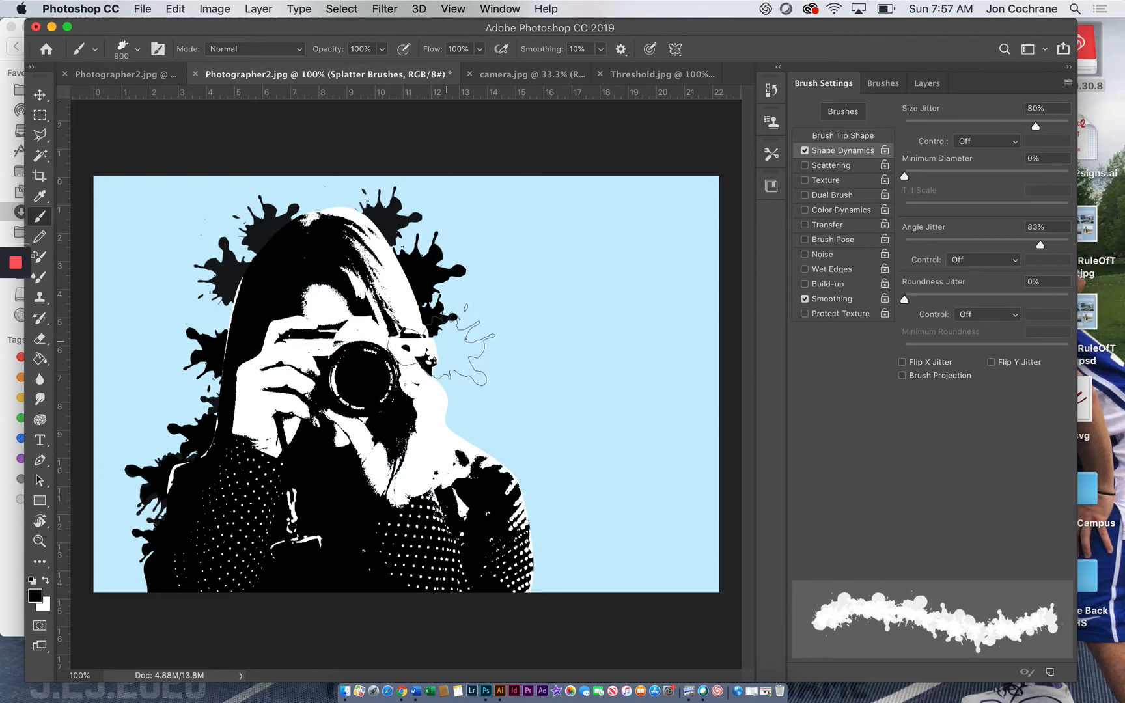
{"action": "left_click", "coordinate": [444, 339]}
{"action": "left_click", "coordinate": [444, 340]}
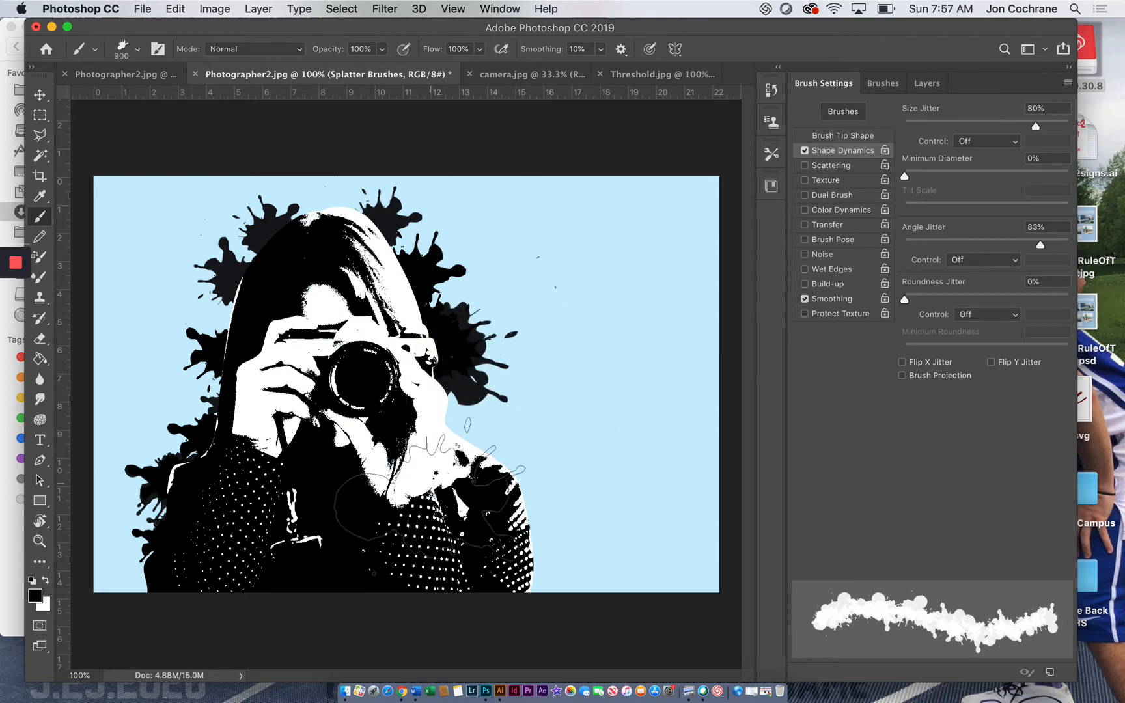
Step: Reduce the brush to 600 px, stamp more splatters around the shoulder, hair and lower edges on both sides, and display the layer stack
{"action": "key", "text": "bracketleft"}
{"action": "key", "text": "bracketleft"}
{"action": "key", "text": "bracketleft"}
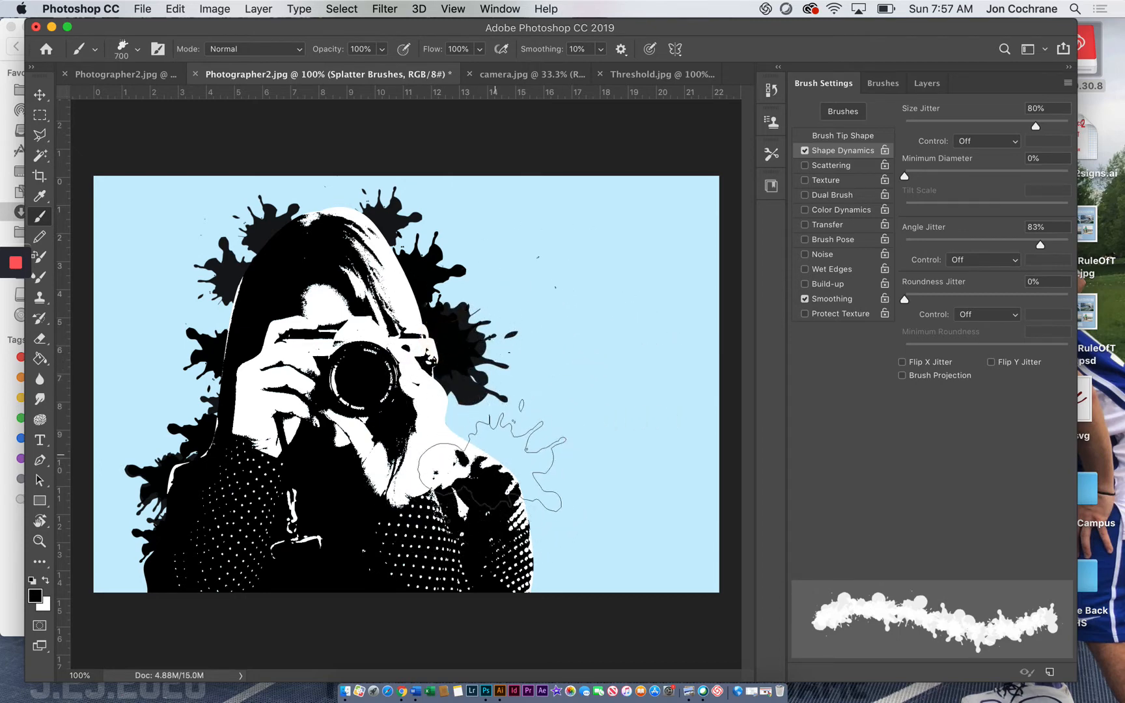
{"action": "left_click", "coordinate": [496, 456]}
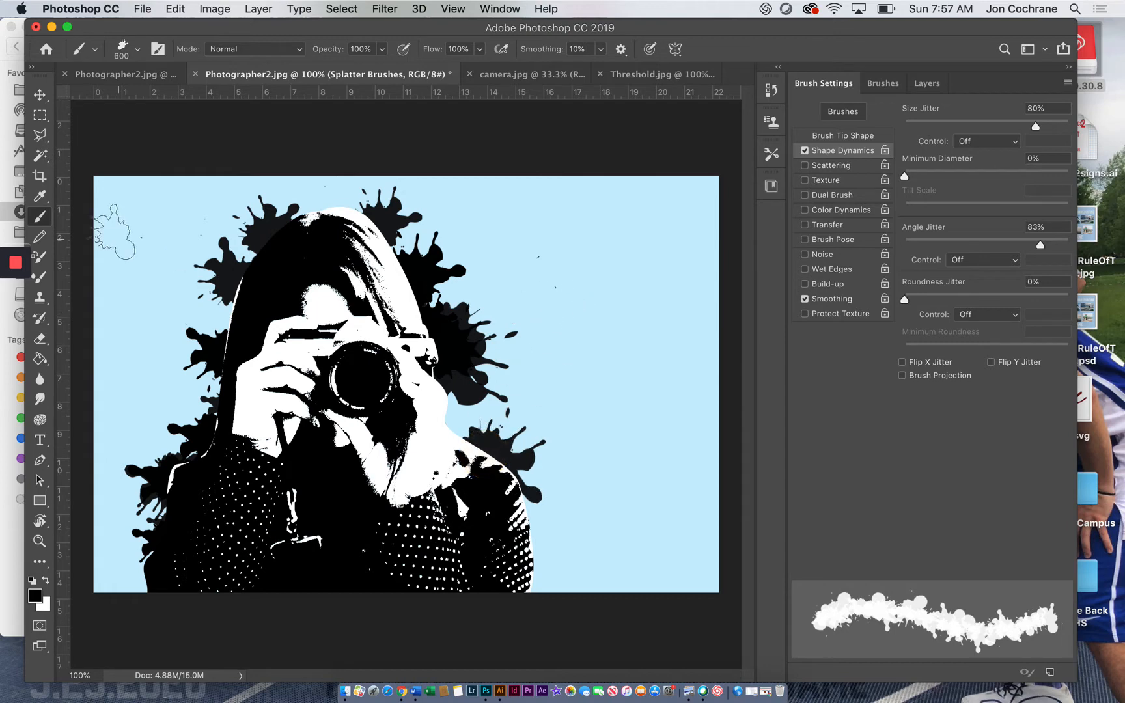
{"action": "left_click", "coordinate": [220, 314]}
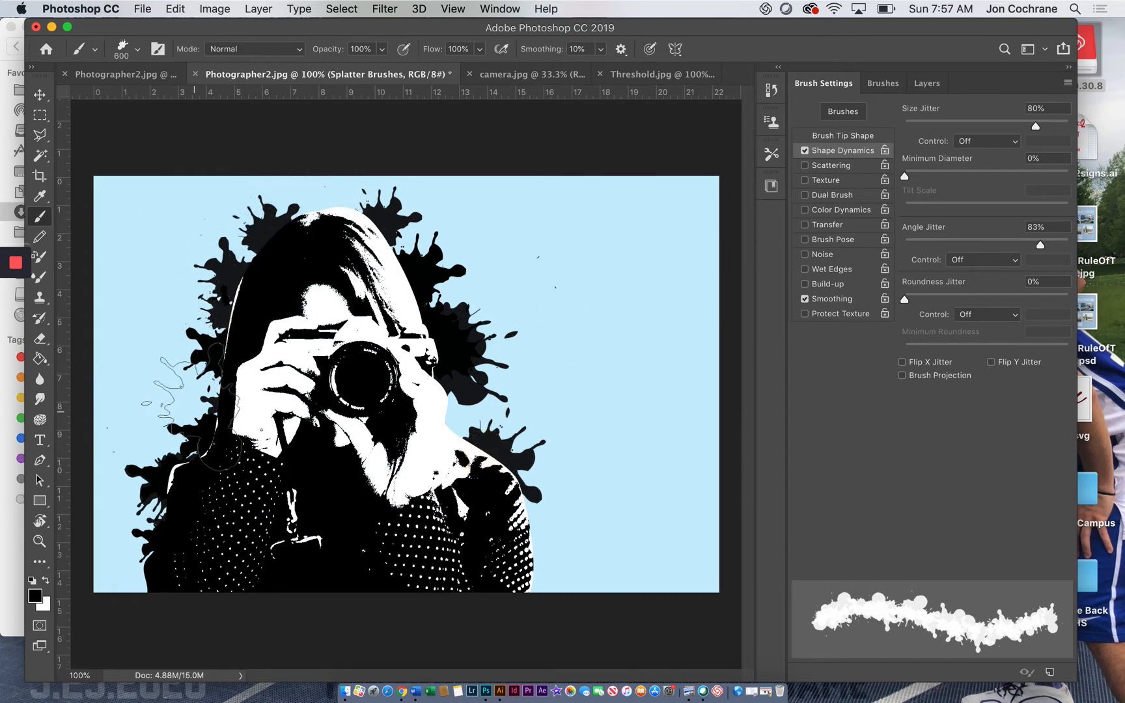
{"action": "left_click", "coordinate": [189, 404]}
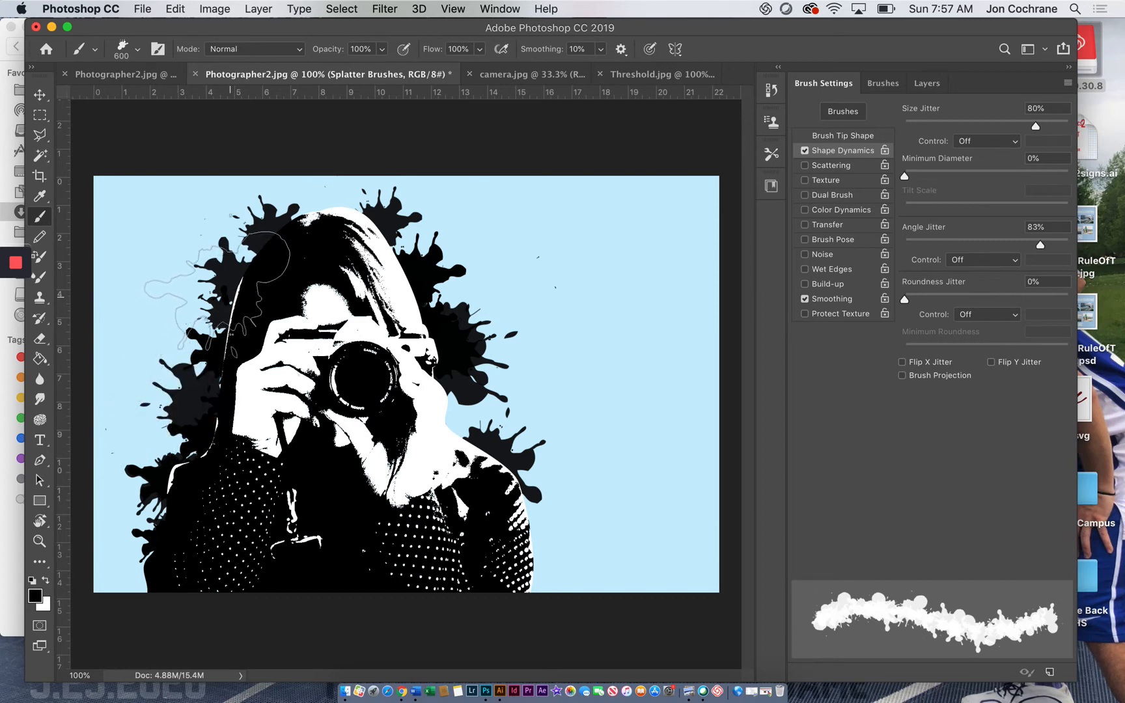
{"action": "left_click", "coordinate": [234, 308]}
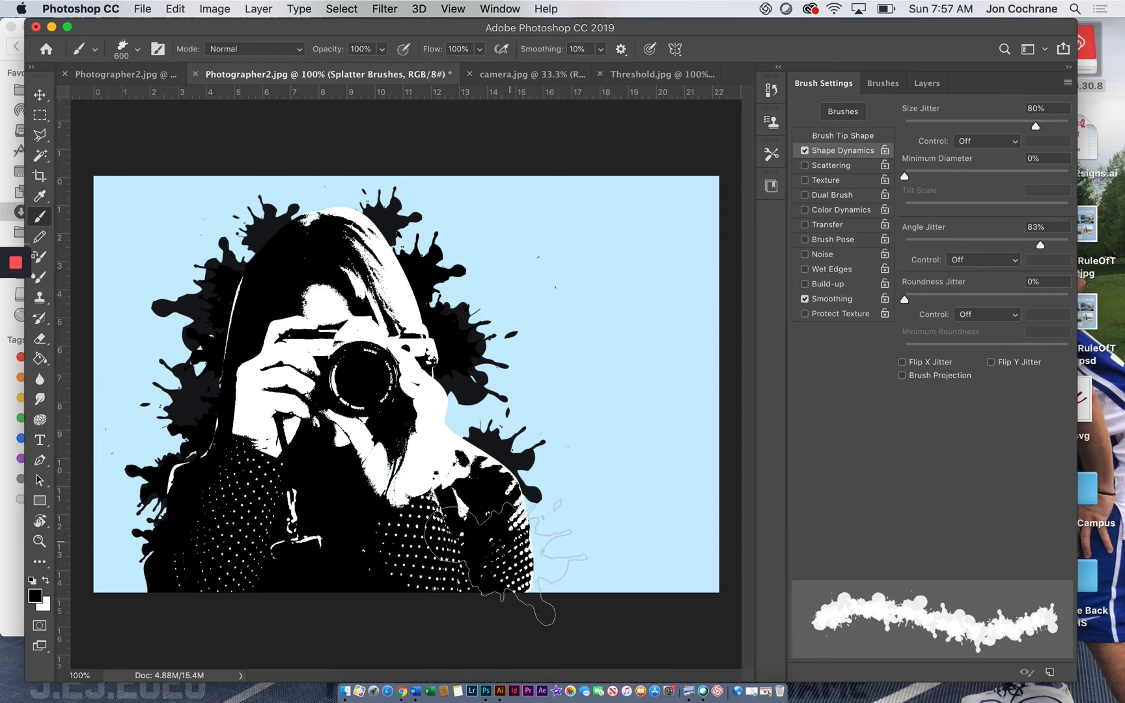
{"action": "left_click", "coordinate": [531, 543]}
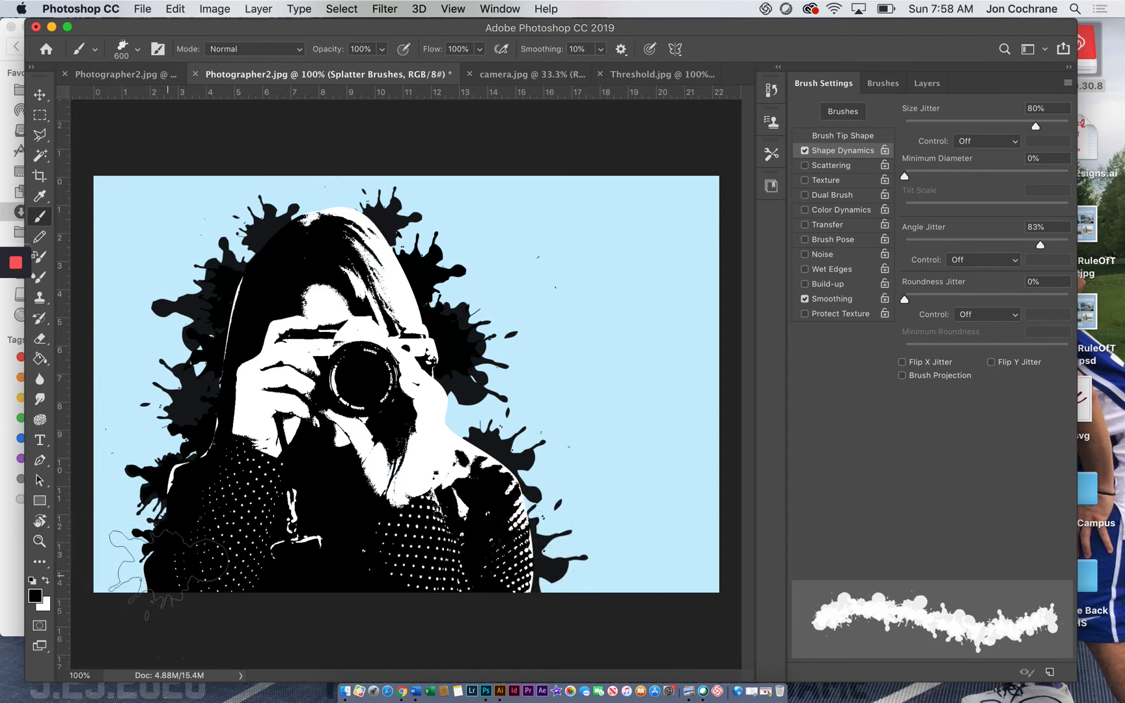
{"action": "left_click", "coordinate": [163, 572]}
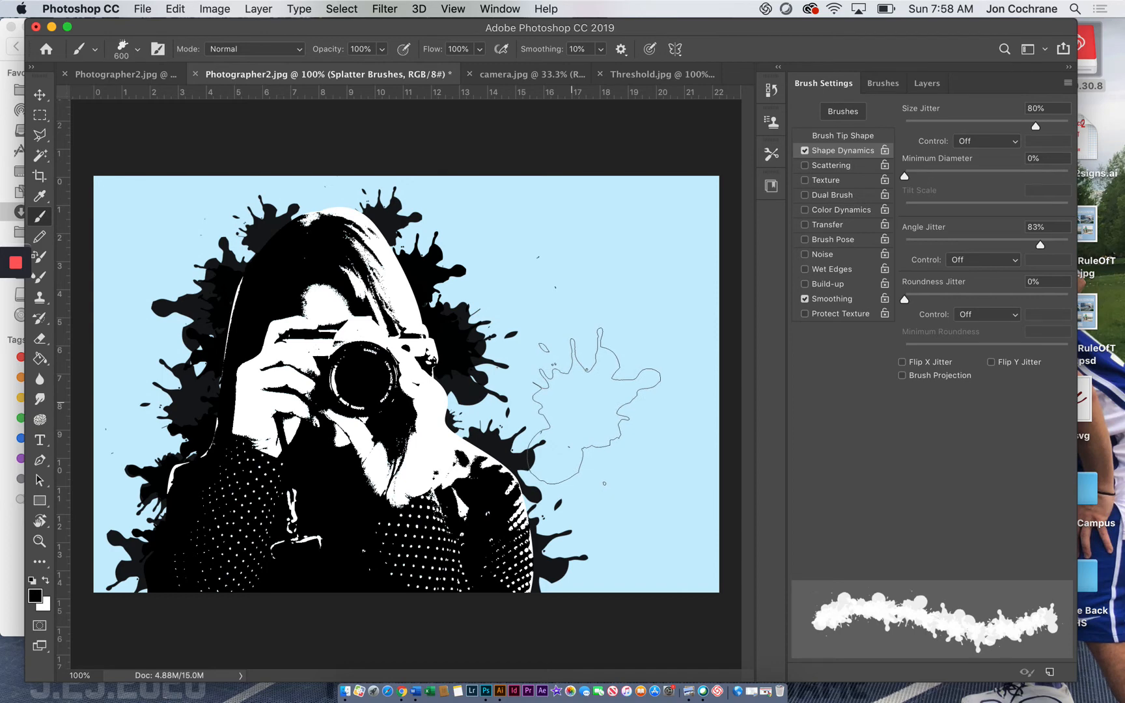
{"action": "left_click", "coordinate": [925, 84]}
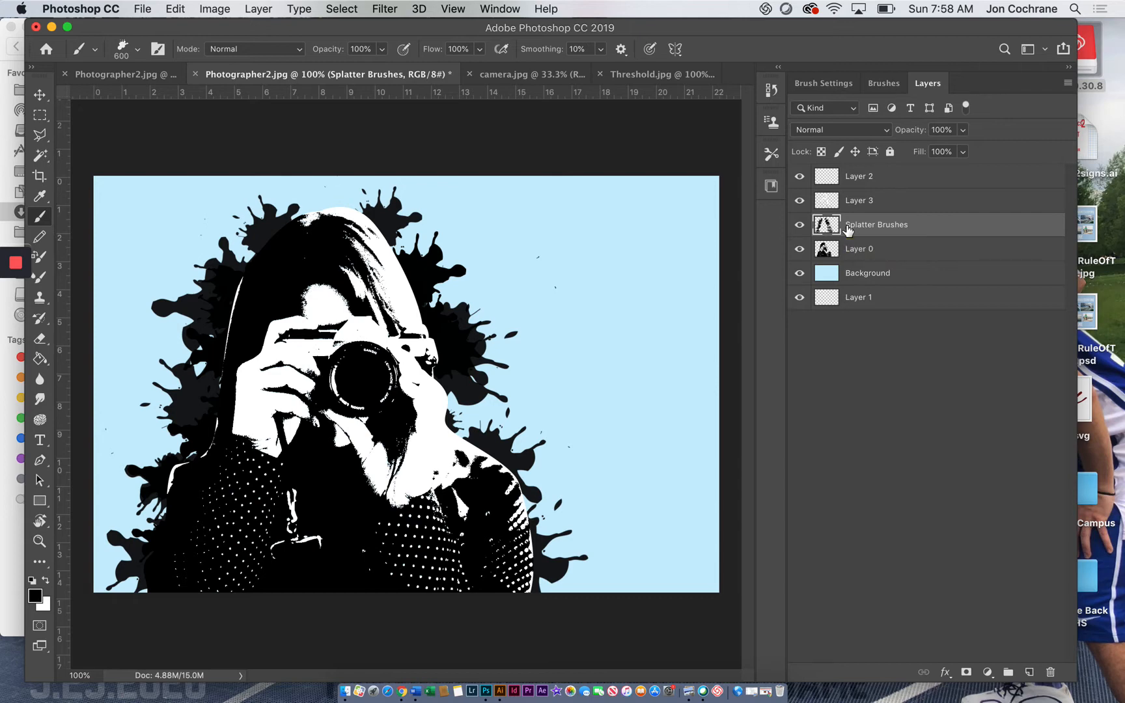
Step: Check the figure with Layer 3 hidden and shown, and merge the Splatter Brushes layer with Layer 0
{"action": "left_click", "coordinate": [876, 252], "text": "shift"}
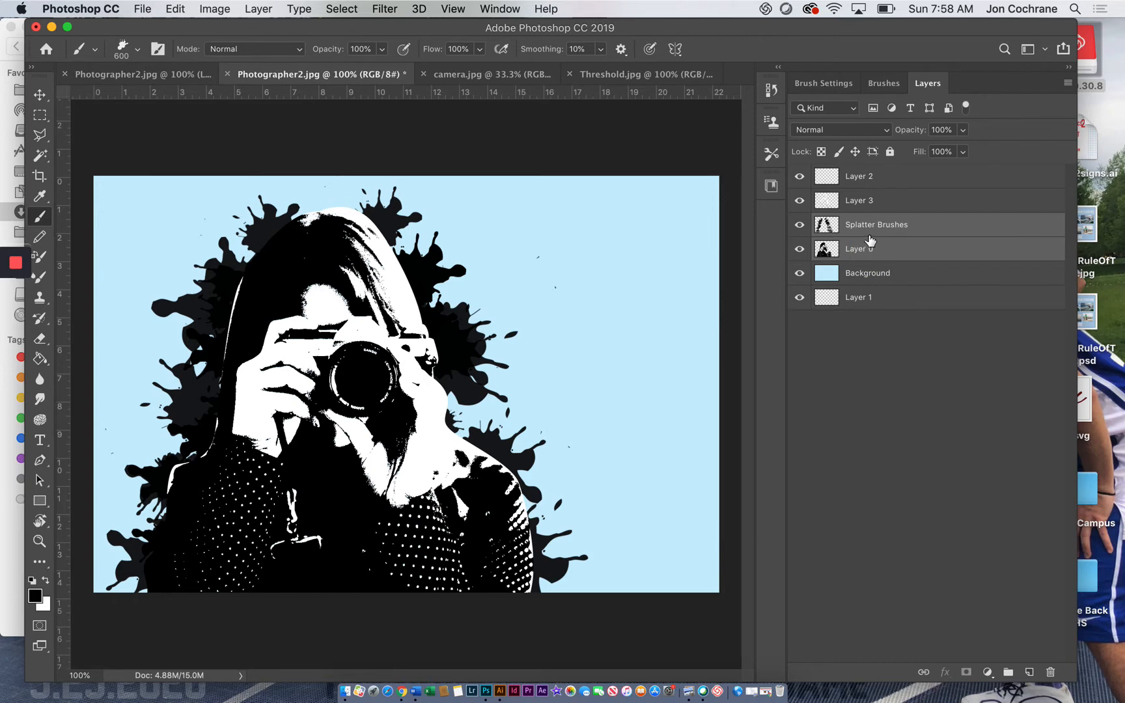
{"action": "left_click", "coordinate": [801, 202]}
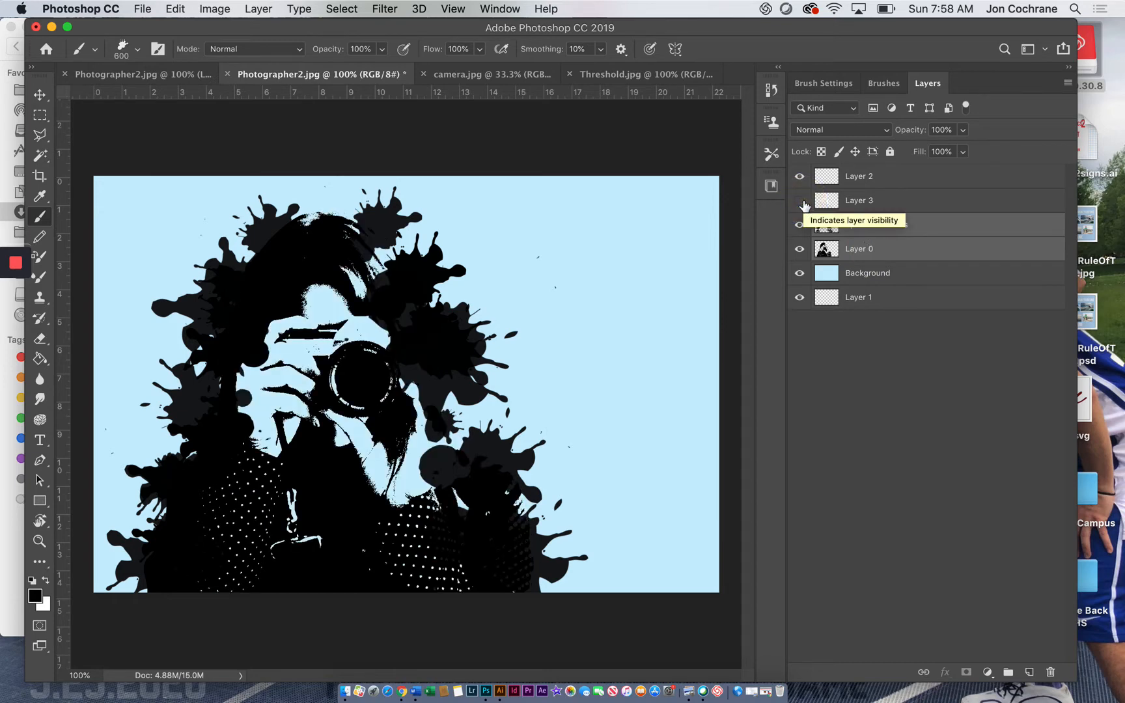
{"action": "left_click", "coordinate": [802, 202]}
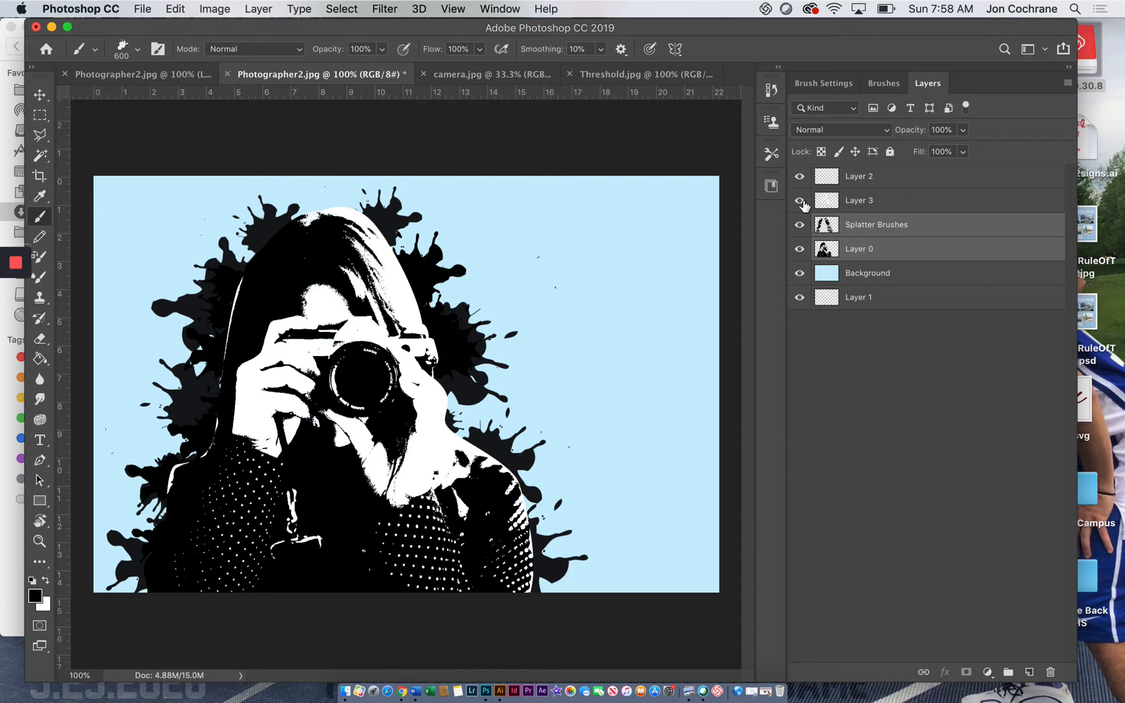
{"action": "left_click", "coordinate": [801, 201]}
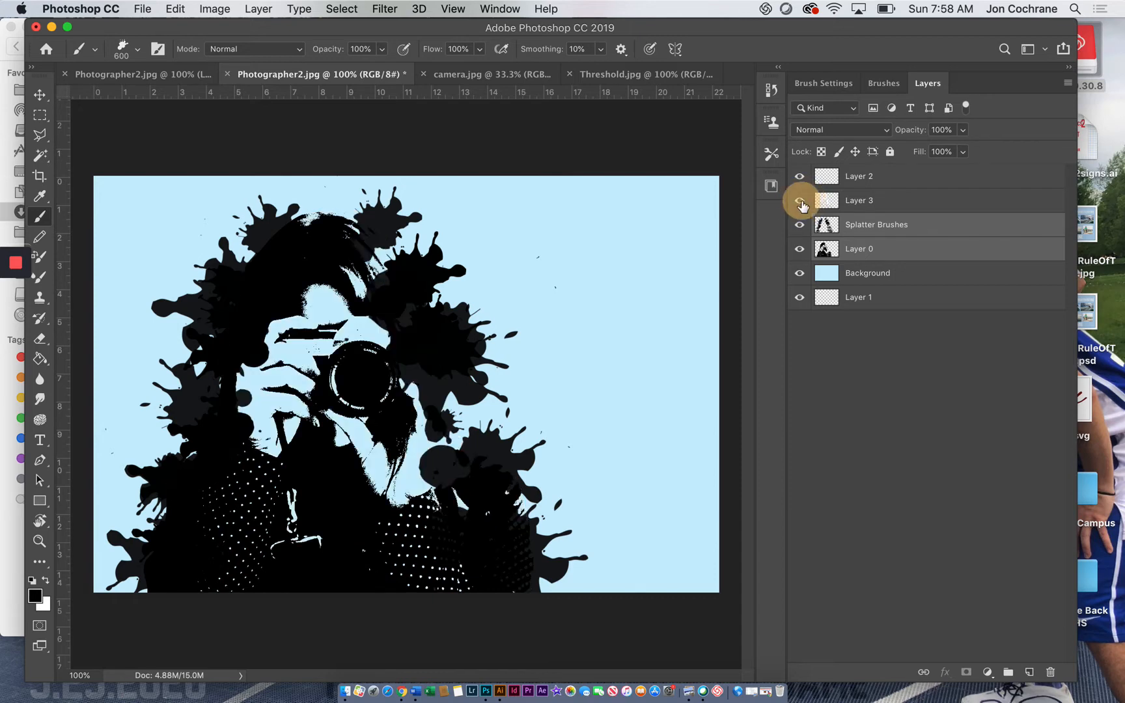
{"action": "left_click", "coordinate": [800, 202]}
{"action": "left_click", "coordinate": [855, 224]}
{"action": "left_click", "coordinate": [863, 252], "text": "shift"}
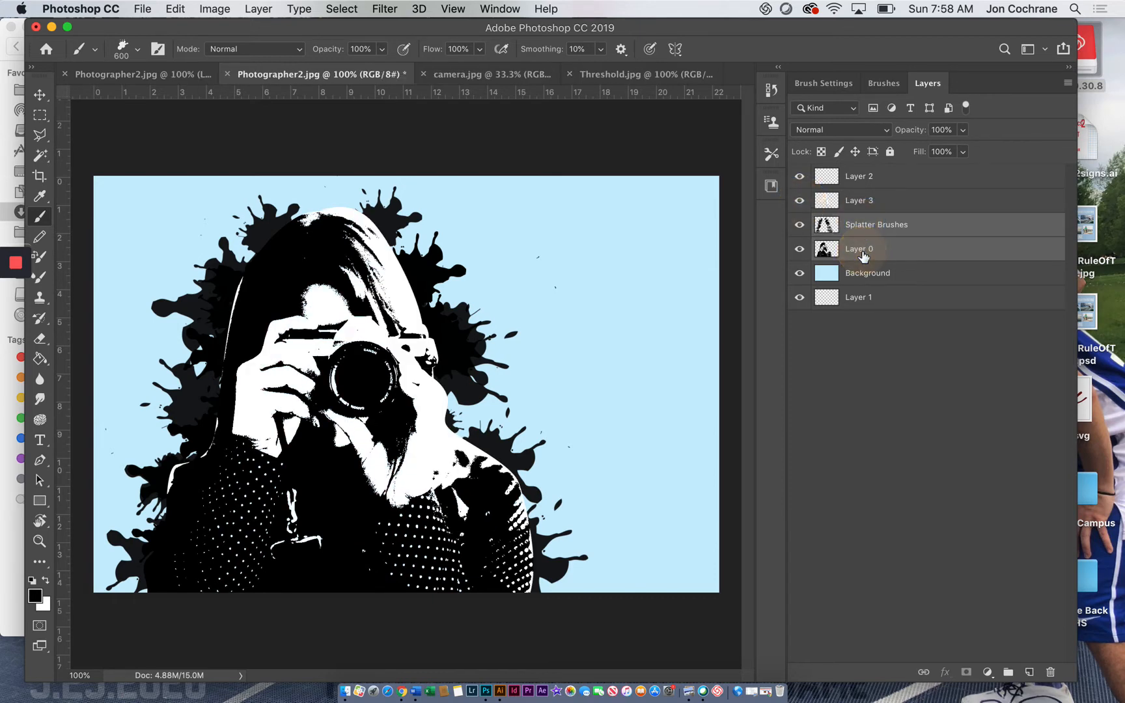
{"action": "right_click", "coordinate": [862, 255]}
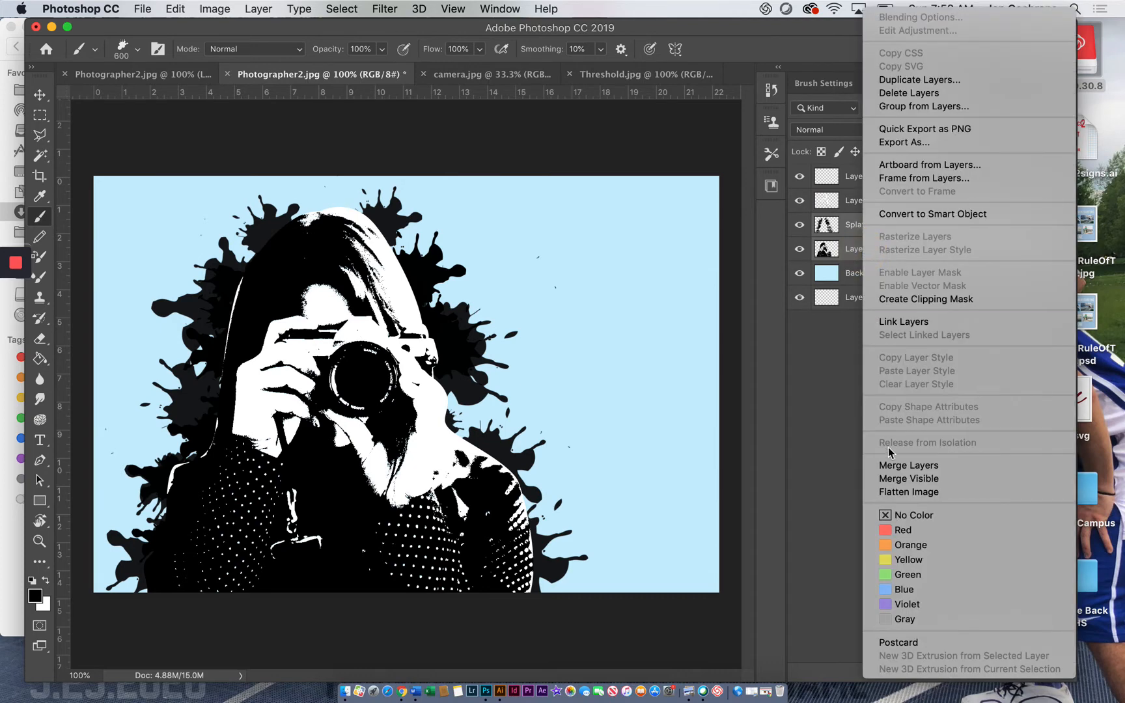
{"action": "left_click", "coordinate": [899, 466]}
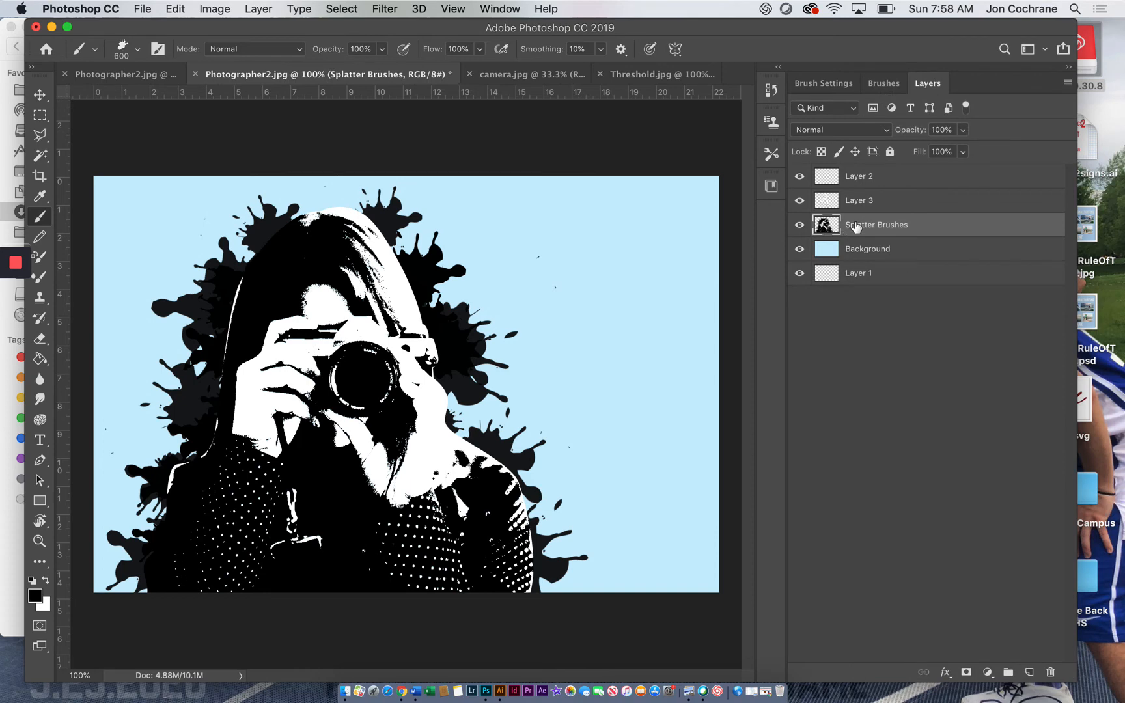
Step: Browse the Watercolor Splatters (675 pixels) and Special Effects Brushes sets for a watercolor-style brush
{"action": "left_click", "coordinate": [876, 81]}
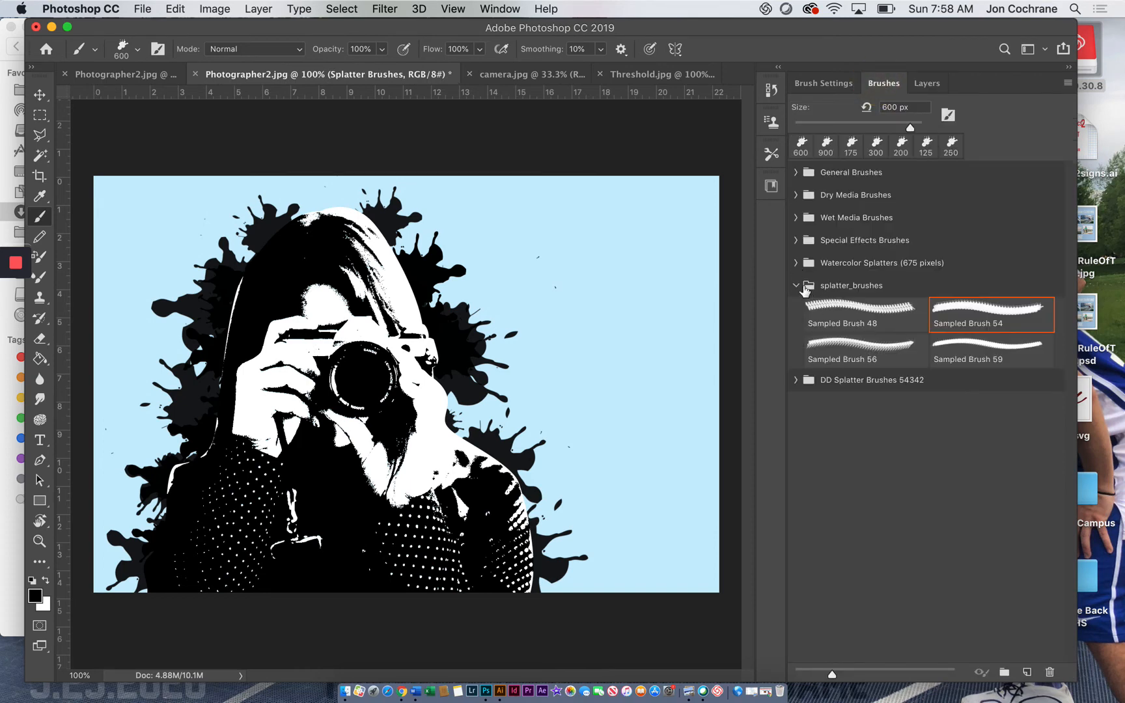
{"action": "left_click", "coordinate": [795, 285]}
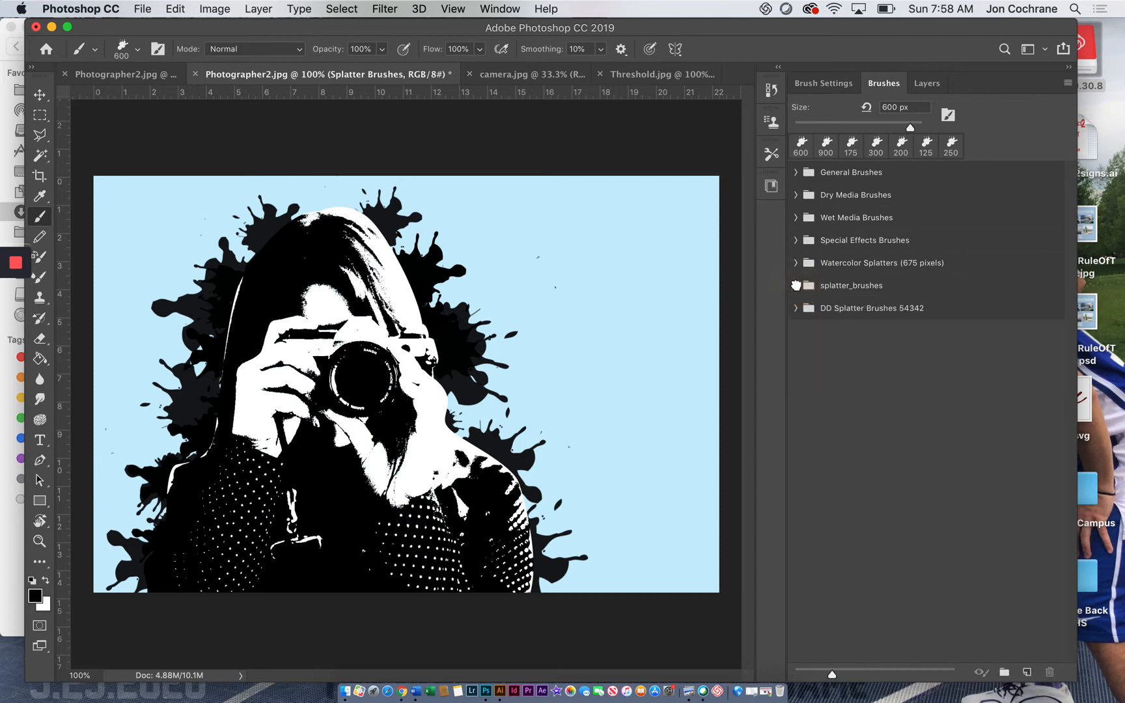
{"action": "left_click", "coordinate": [795, 263]}
{"action": "scroll", "coordinate": [865, 377], "scroll_direction": "down", "scroll_amount": 1}
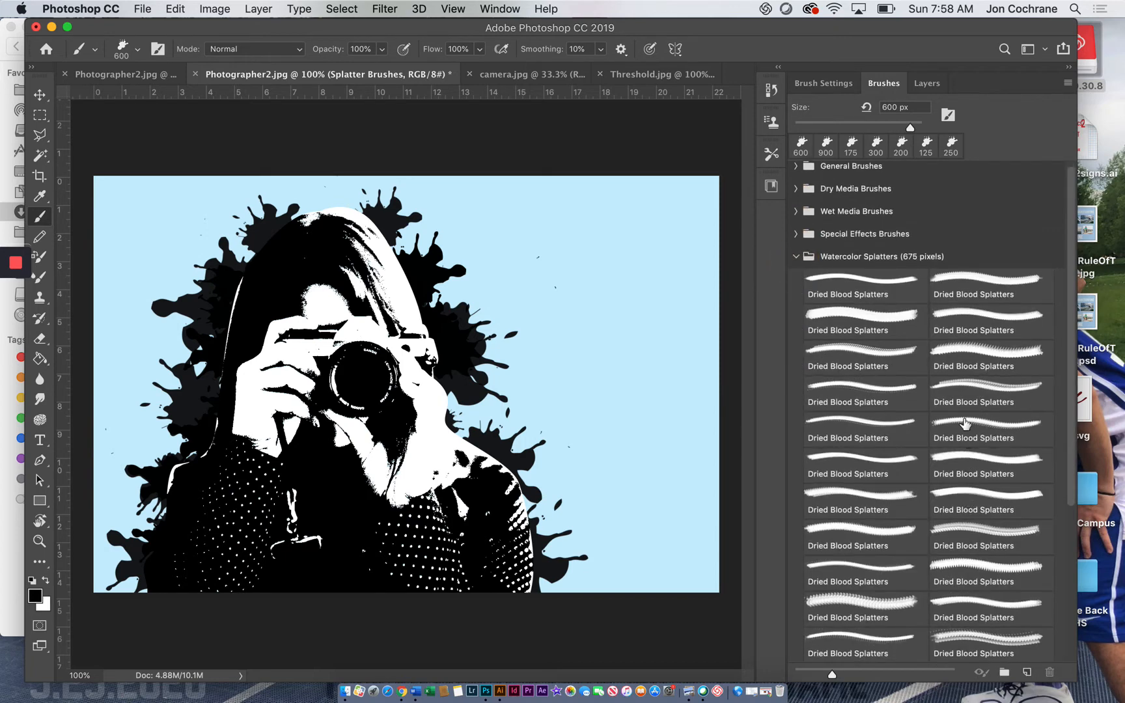
{"action": "scroll", "coordinate": [965, 423], "scroll_direction": "down", "scroll_amount": 10}
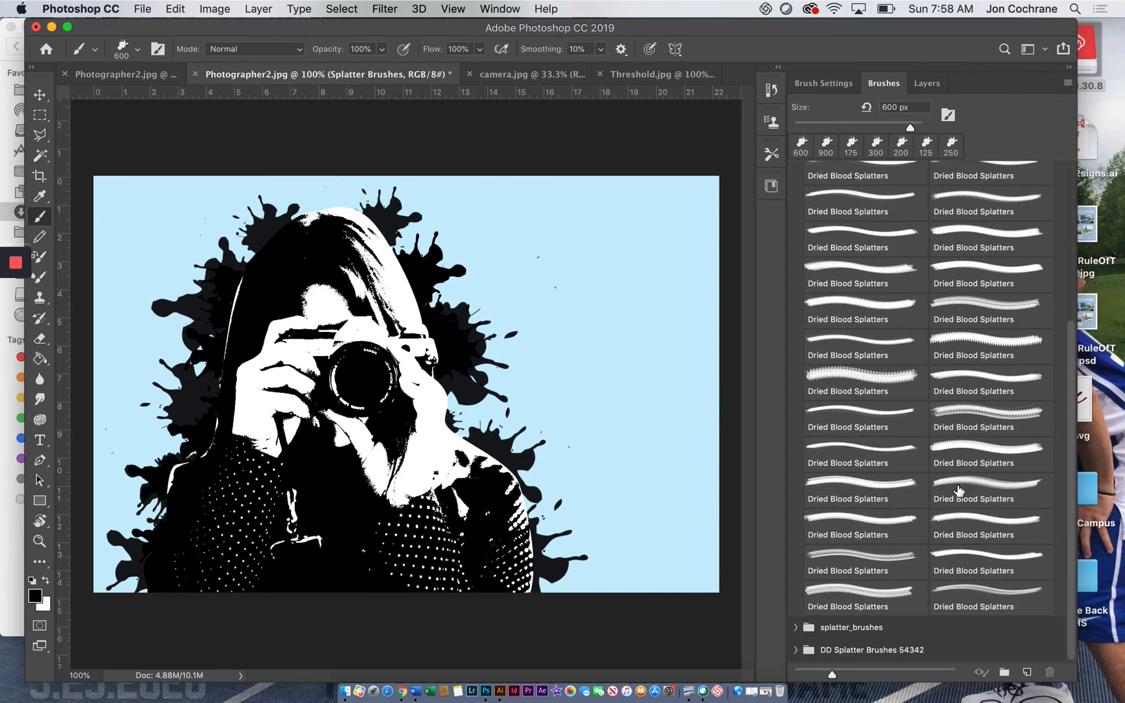
{"action": "scroll", "coordinate": [959, 490], "scroll_direction": "up", "scroll_amount": 10}
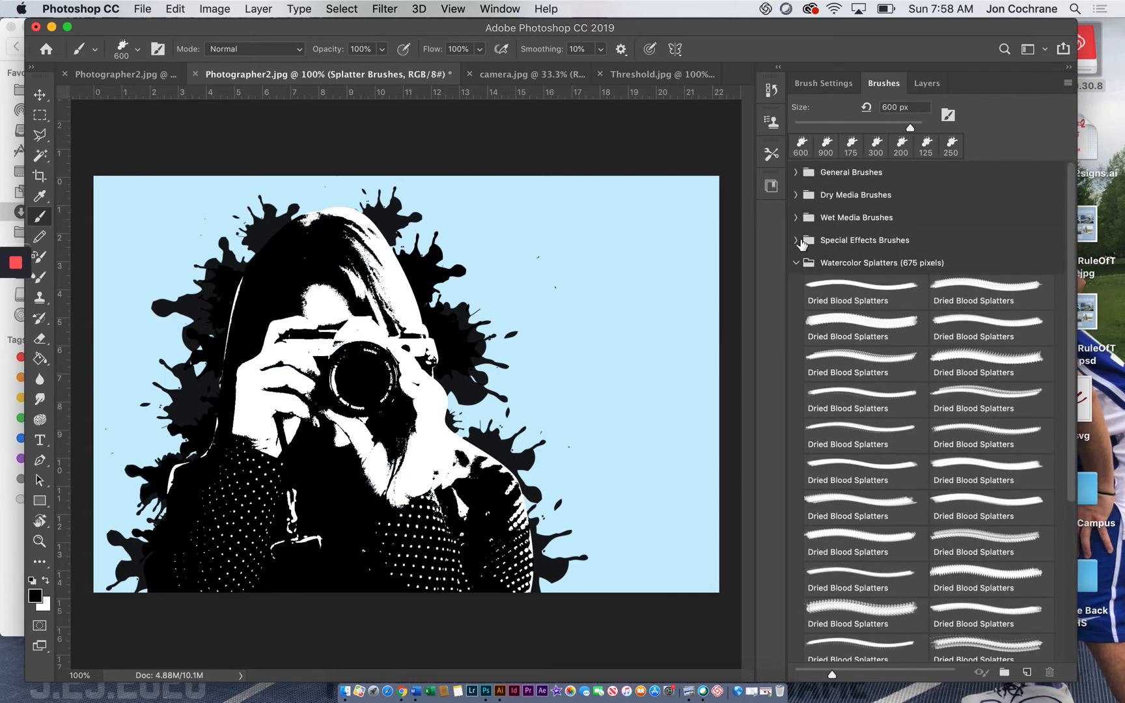
{"action": "left_click", "coordinate": [796, 240]}
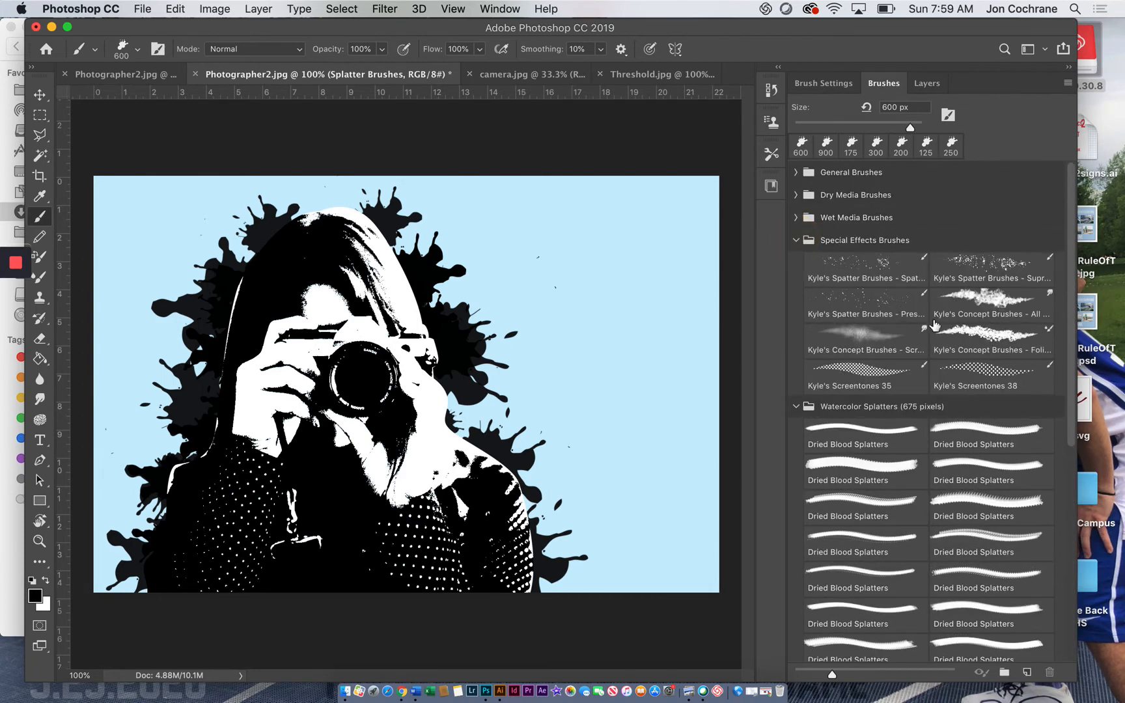
{"action": "scroll", "coordinate": [872, 495], "scroll_direction": "down", "scroll_amount": 1}
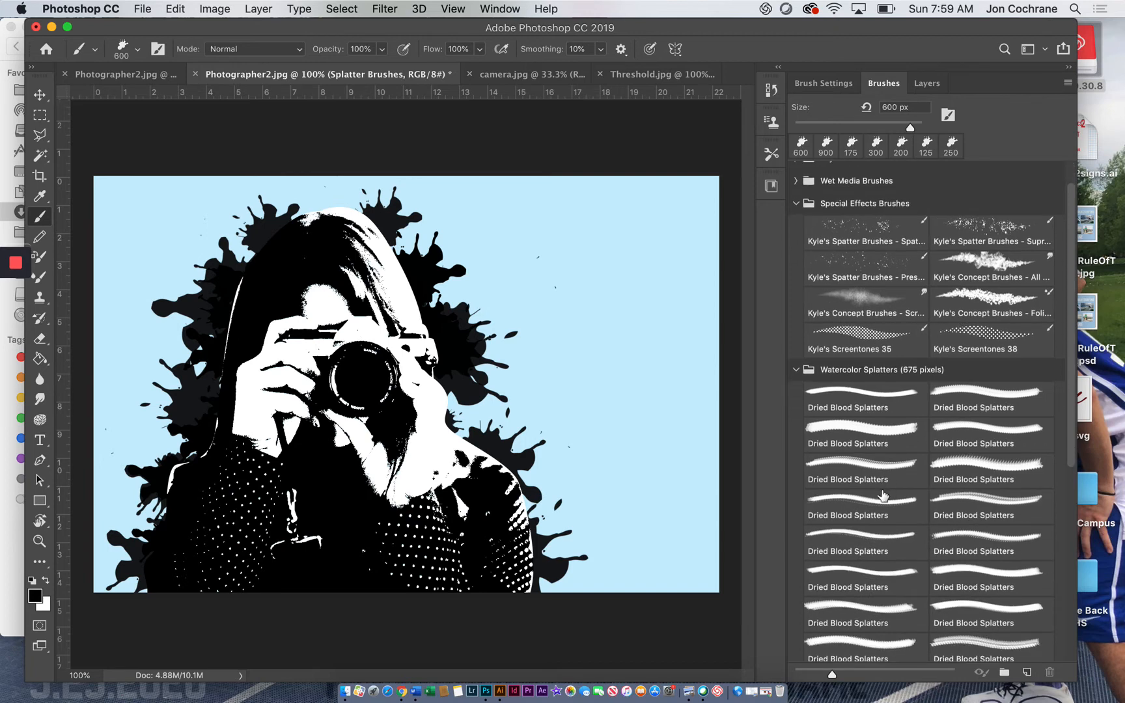
Step: Try a cloudy Dried Blood Splatters brush on the blue area beside the hair and undo the stamp
{"action": "left_click", "coordinate": [872, 495]}
{"action": "left_click", "coordinate": [553, 270]}
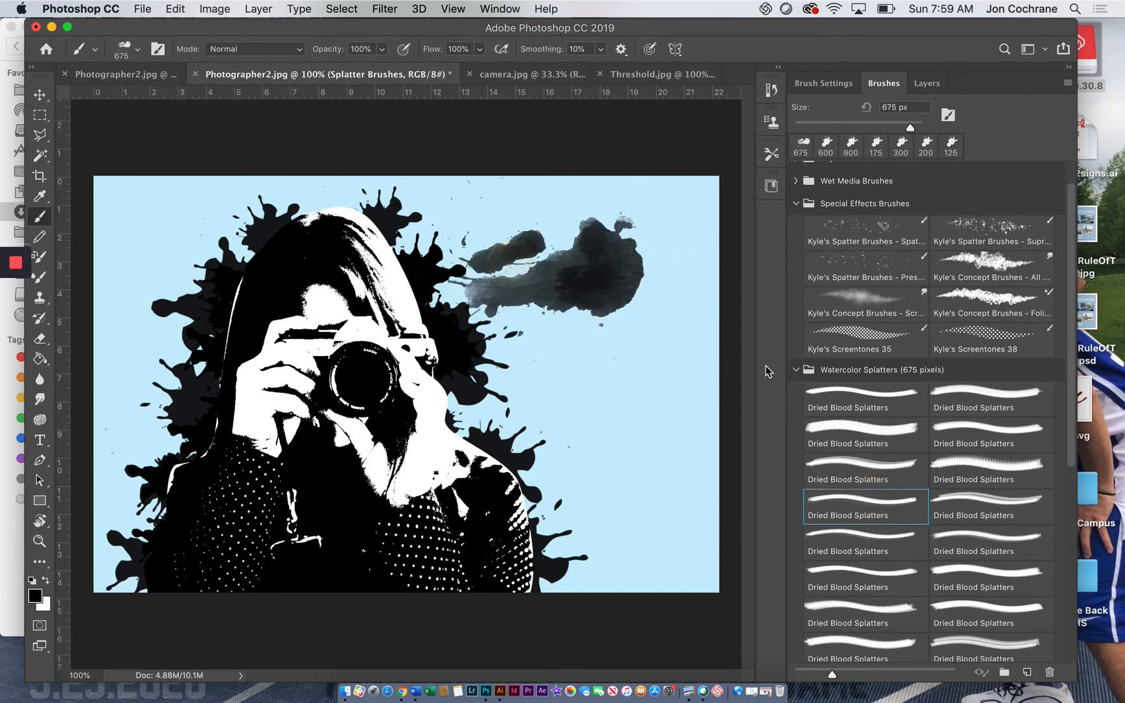
{"action": "key", "text": "super+z"}
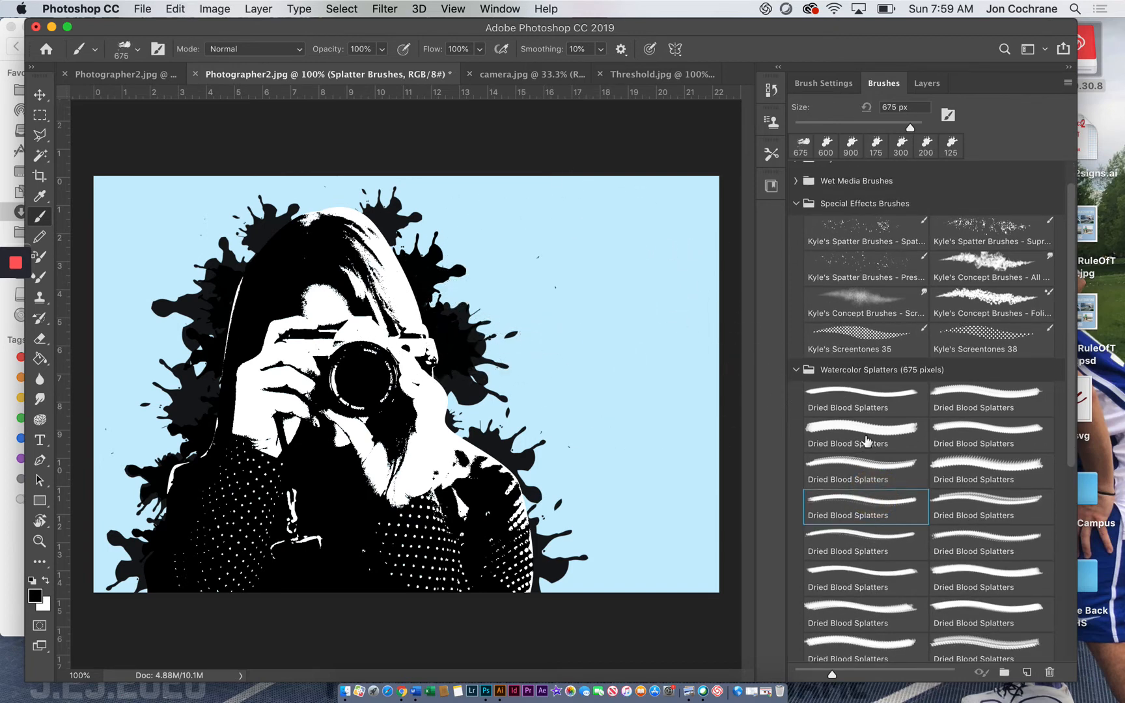
Step: Choose the dense 675 px Dried Blood Splatters brush in the set's second row, test it beside the figure and undo the stamp
{"action": "left_click", "coordinate": [866, 443]}
{"action": "left_click", "coordinate": [573, 290]}
{"action": "key", "text": "super+z"}
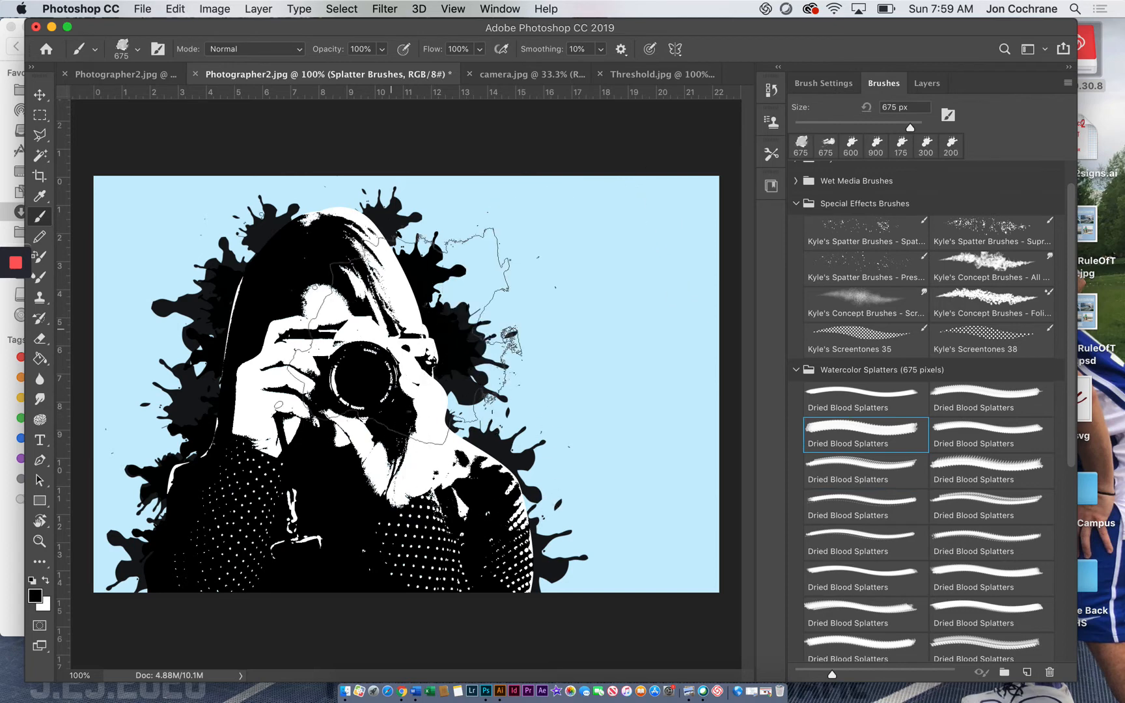
Step: Add a new layer directly above Splatter Brushes and name it Watercolors
{"action": "left_click", "coordinate": [924, 84]}
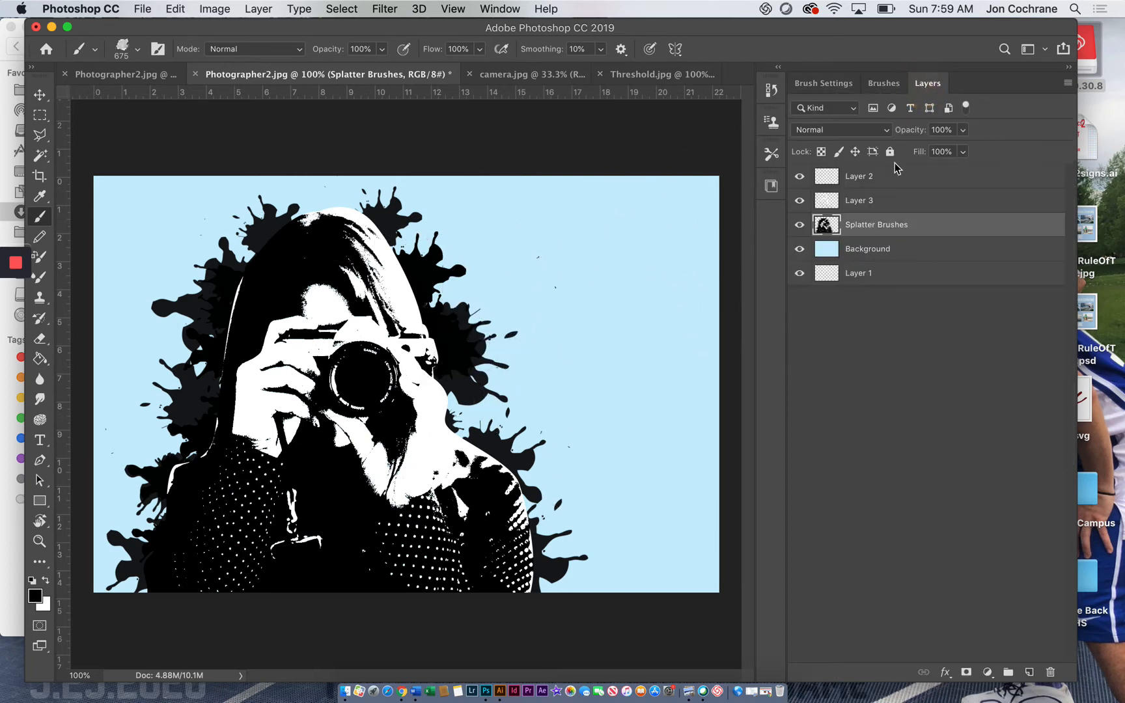
{"action": "left_click", "coordinate": [1030, 673]}
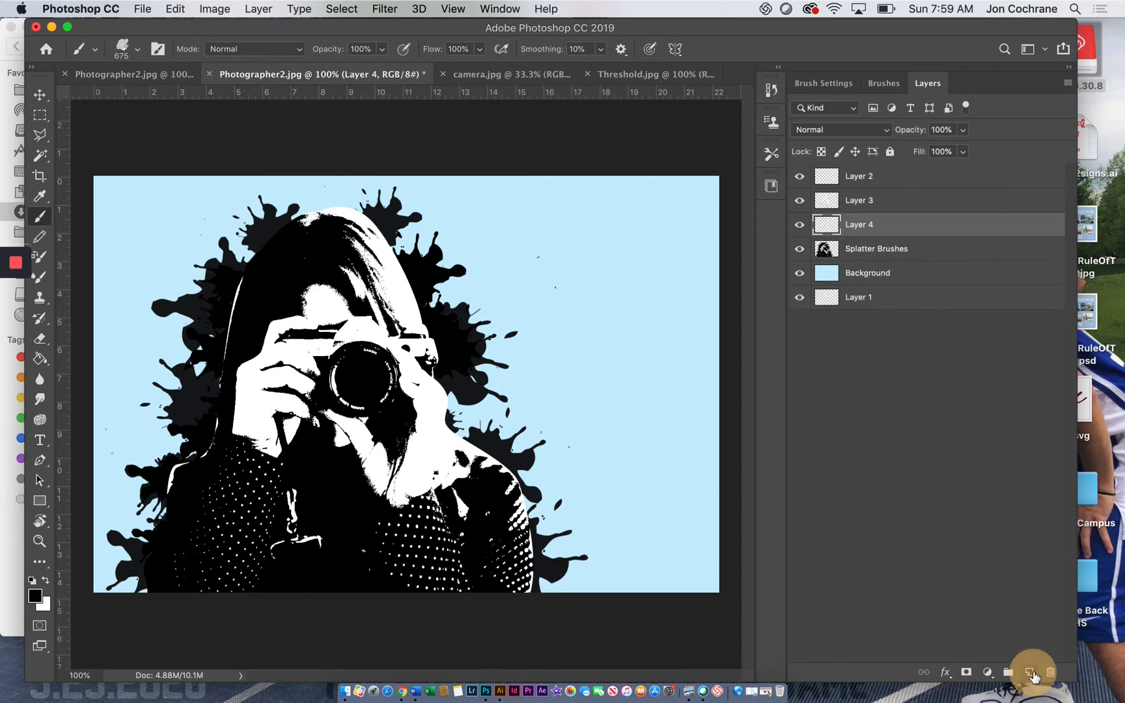
{"action": "double_click", "coordinate": [855, 227]}
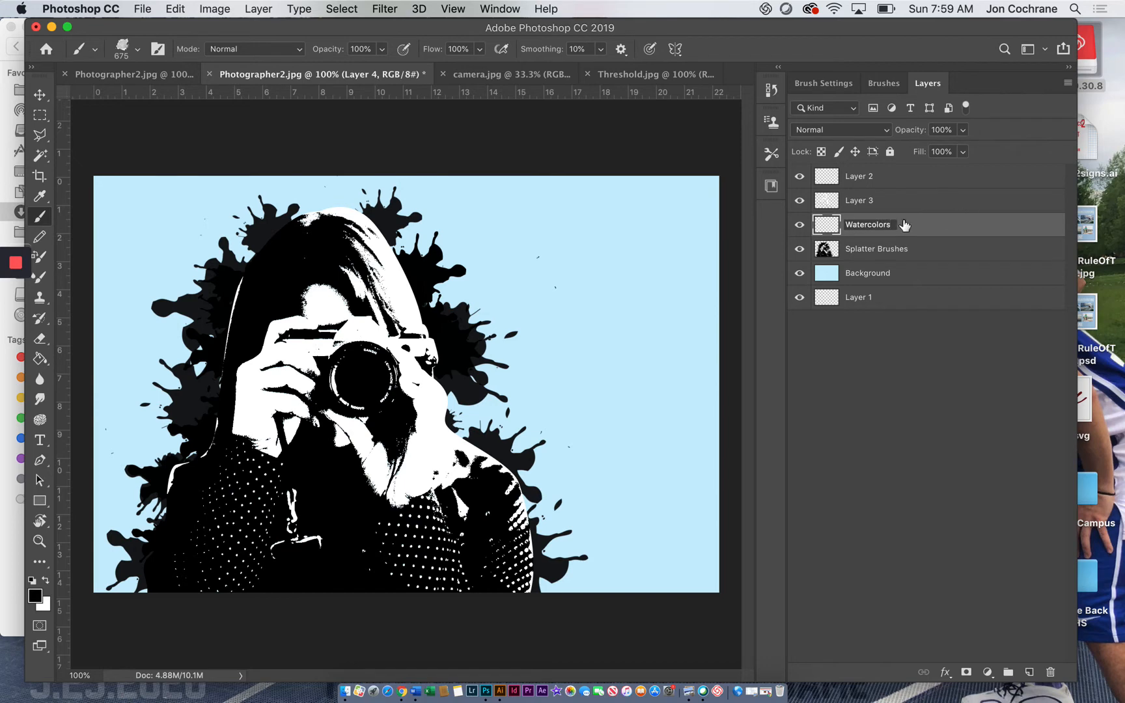
Step: Set the foreground color to purple #8d2dcb
{"action": "mouse_move", "coordinate": [27, 265]}
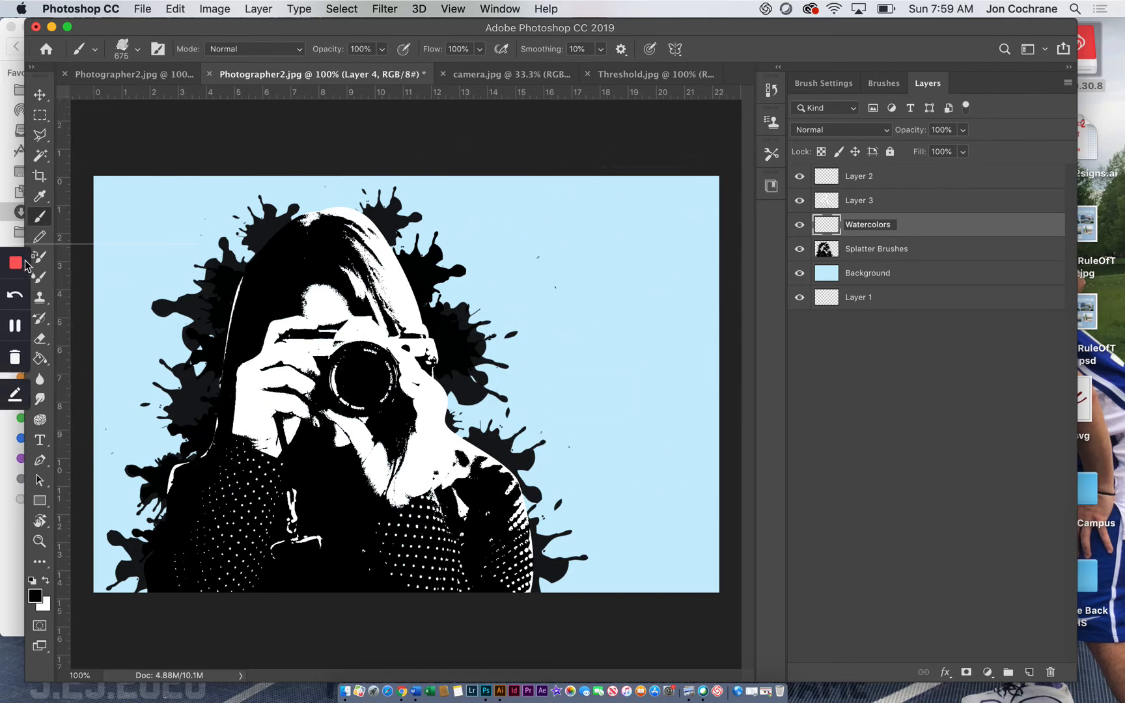
{"action": "left_click", "coordinate": [36, 598]}
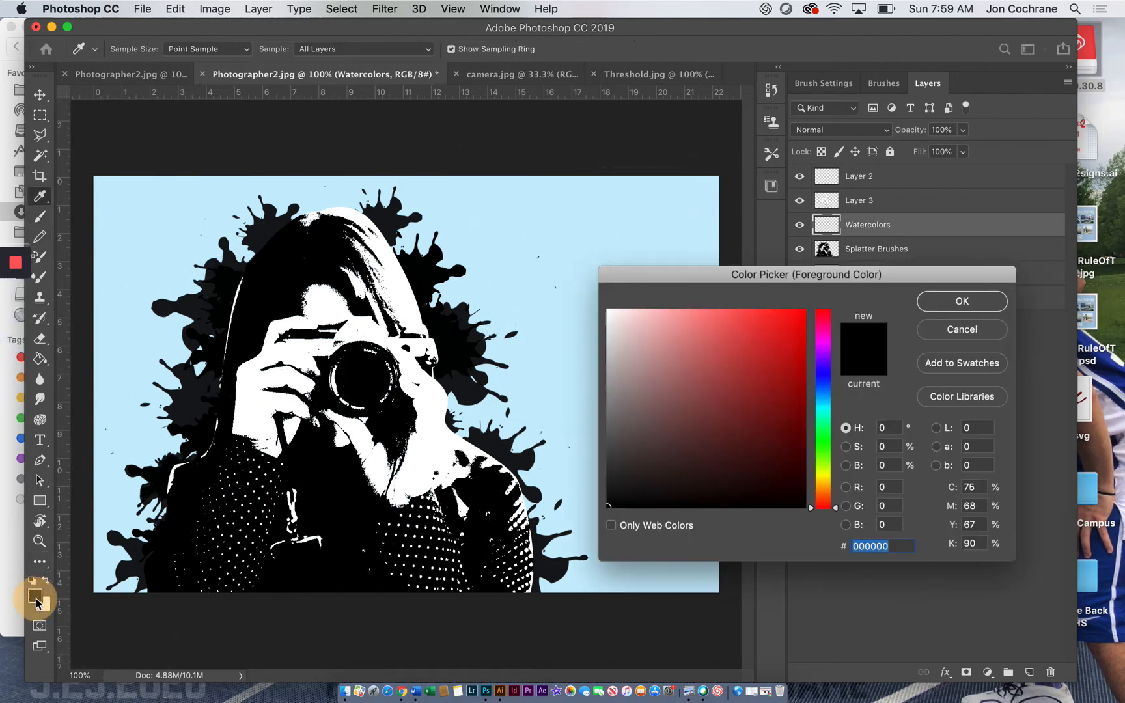
{"action": "left_click_drag", "start_coordinate": [822, 399], "coordinate": [826, 357]}
{"action": "left_click", "coordinate": [699, 318]}
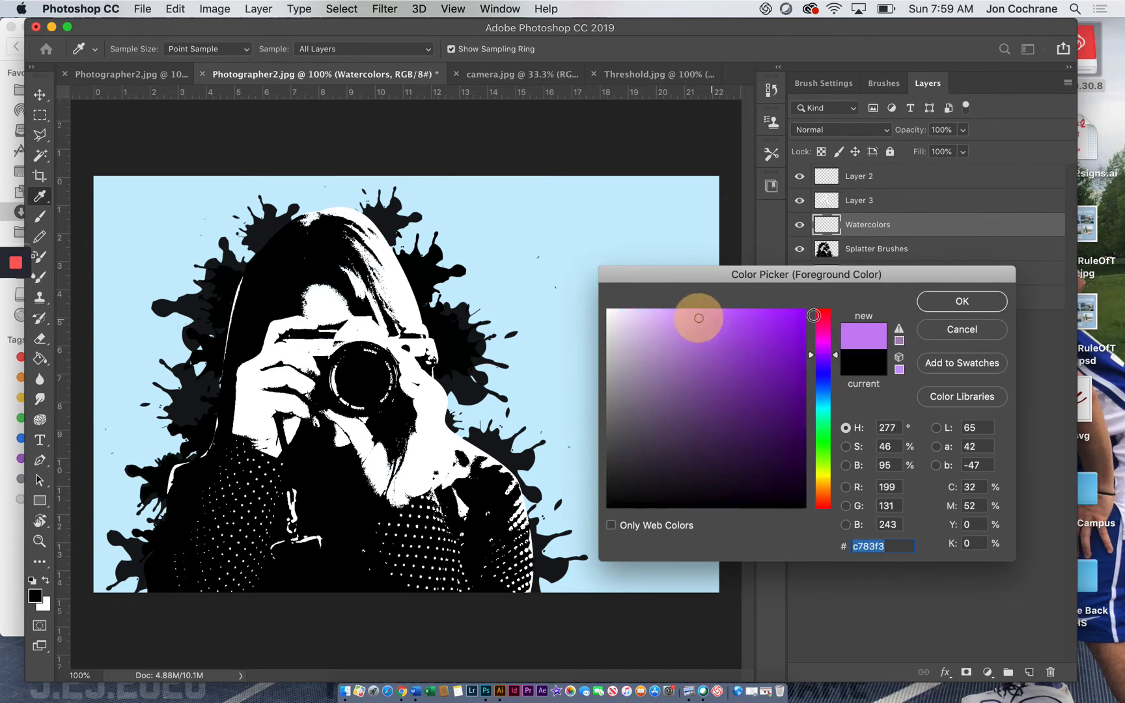
{"action": "left_click", "coordinate": [749, 338]}
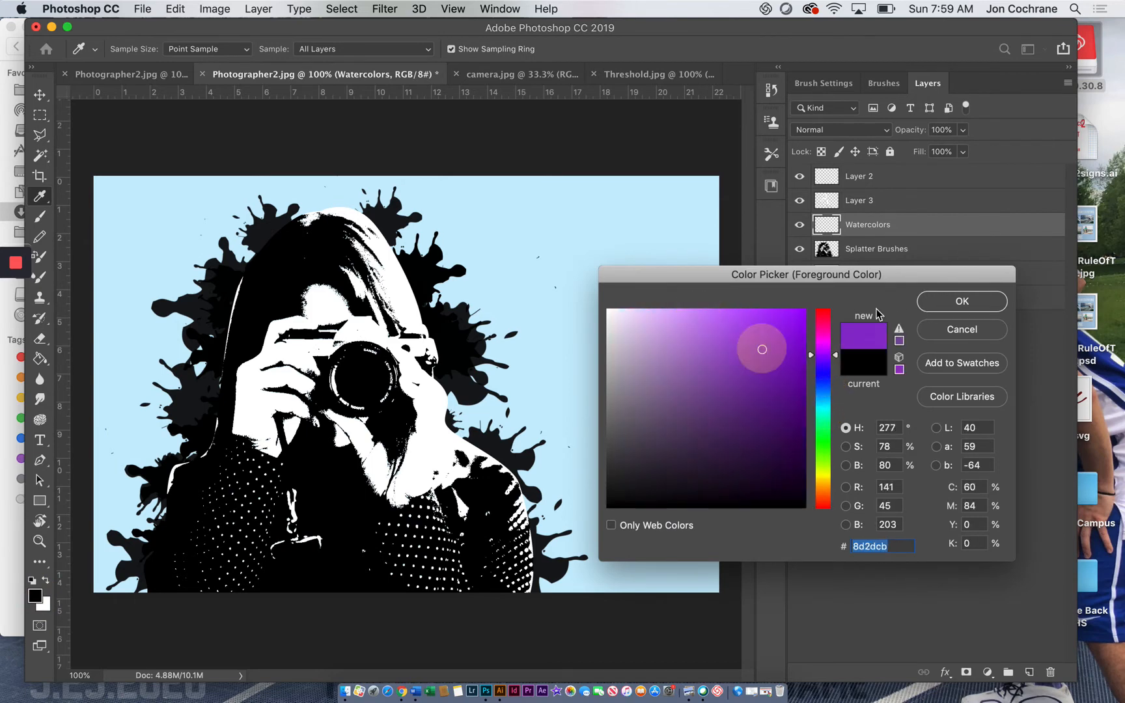
{"action": "left_click", "coordinate": [962, 301]}
Step: Stamp five 675 px purple watercolor splatters over the hair, both sides of the figure and the lower sleeves
{"action": "left_click", "coordinate": [252, 270]}
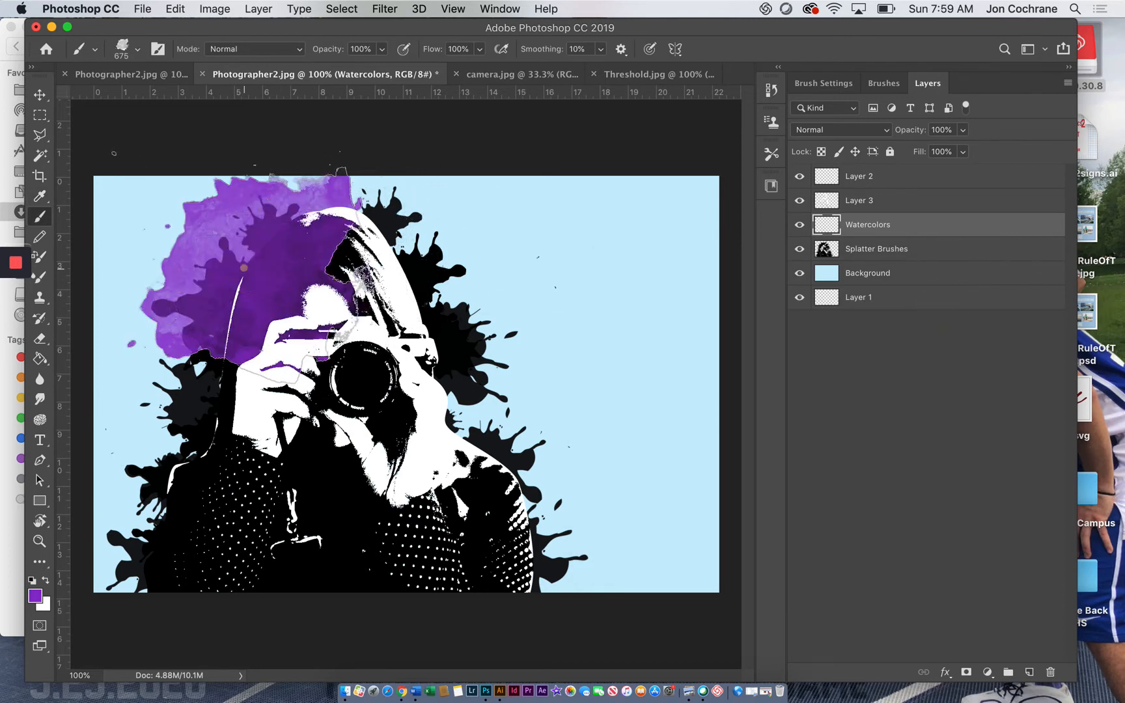
{"action": "left_click", "coordinate": [449, 345]}
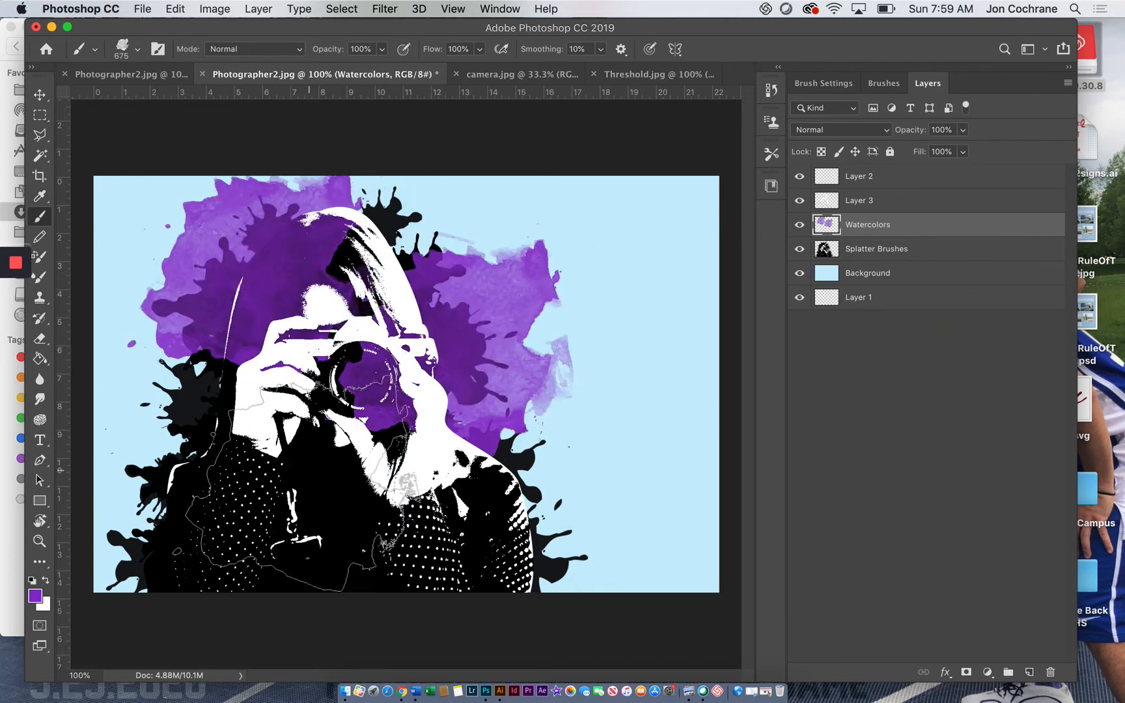
{"action": "left_click", "coordinate": [121, 425]}
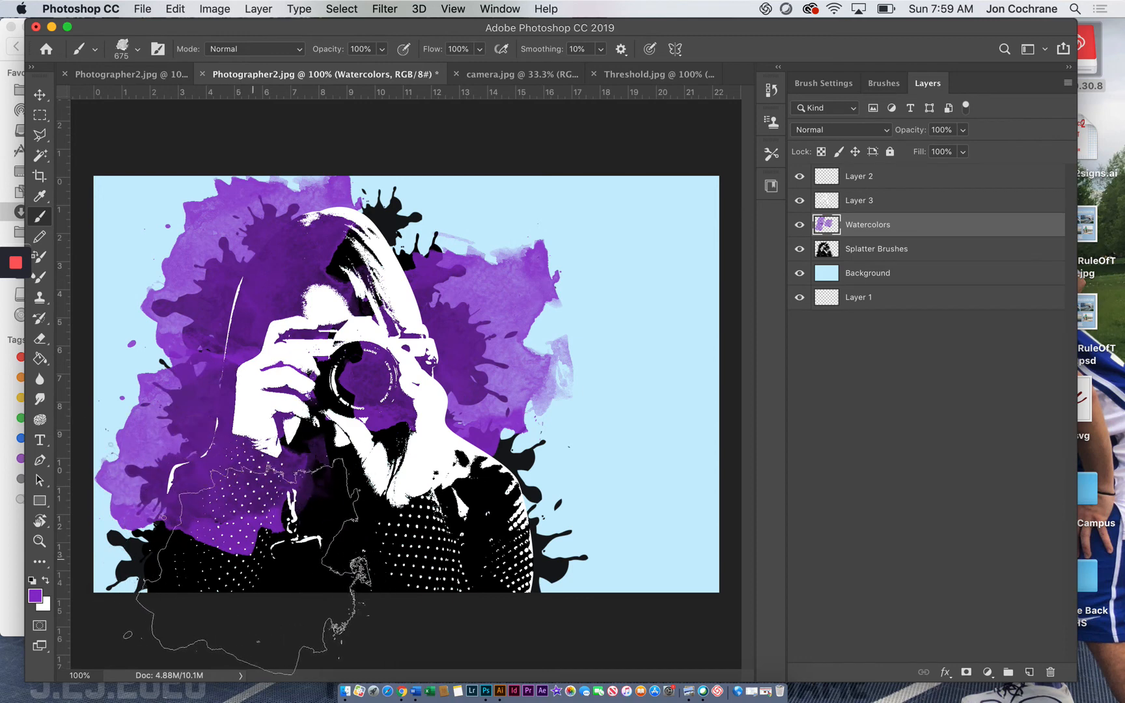
{"action": "left_click", "coordinate": [183, 558]}
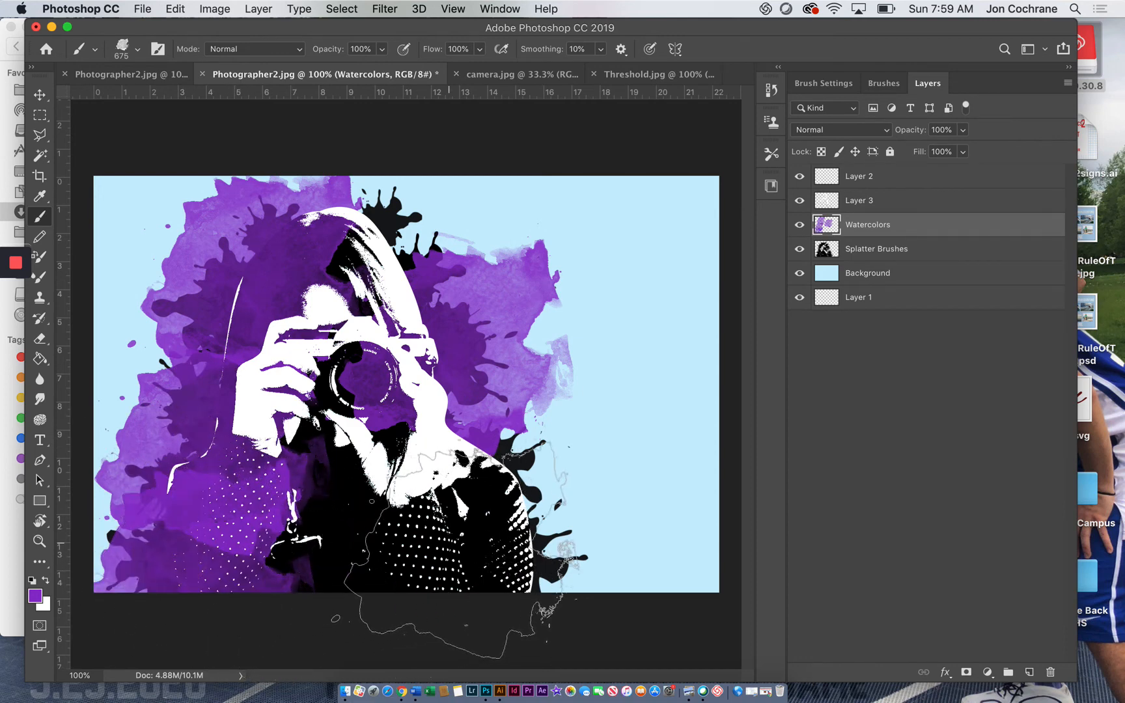
{"action": "left_click", "coordinate": [374, 521]}
Step: Reduce the brush to 200 px and stamp purple over remaining black areas around the camera lens and chest
{"action": "key", "text": "bracketleft"}
{"action": "key", "text": "bracketleft"}
{"action": "key", "text": "bracketleft"}
{"action": "key", "text": "bracketleft"}
{"action": "key", "text": "bracketleft"}
{"action": "key", "text": "bracketleft"}
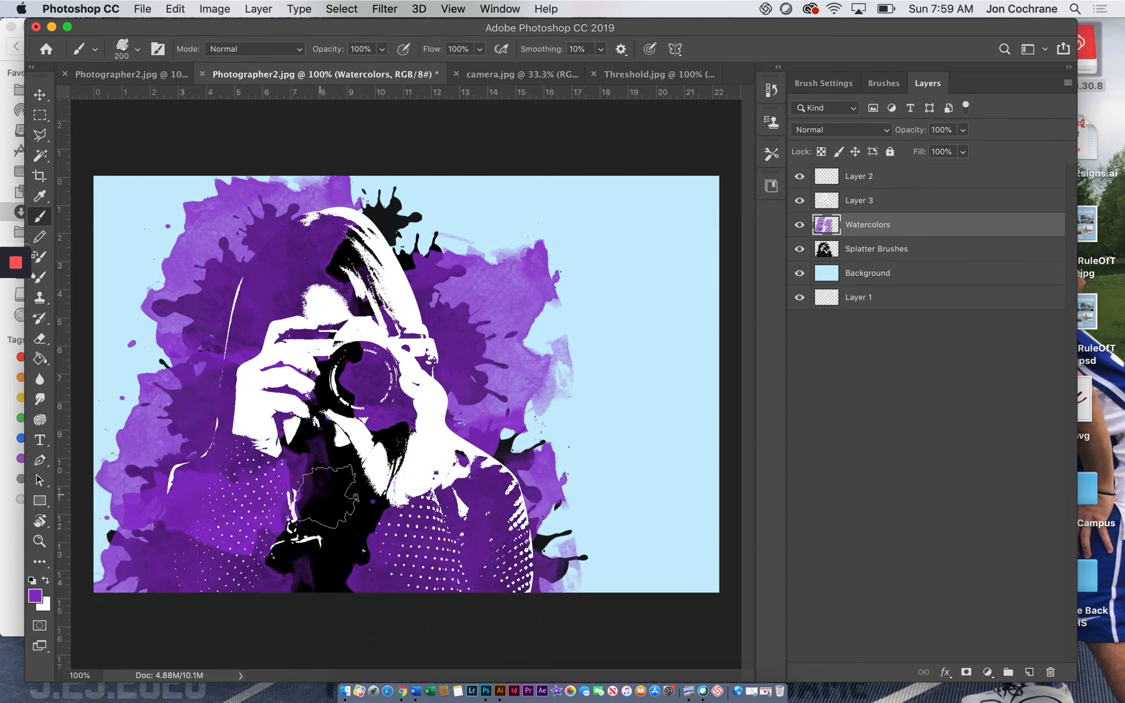
{"action": "left_click", "coordinate": [381, 454]}
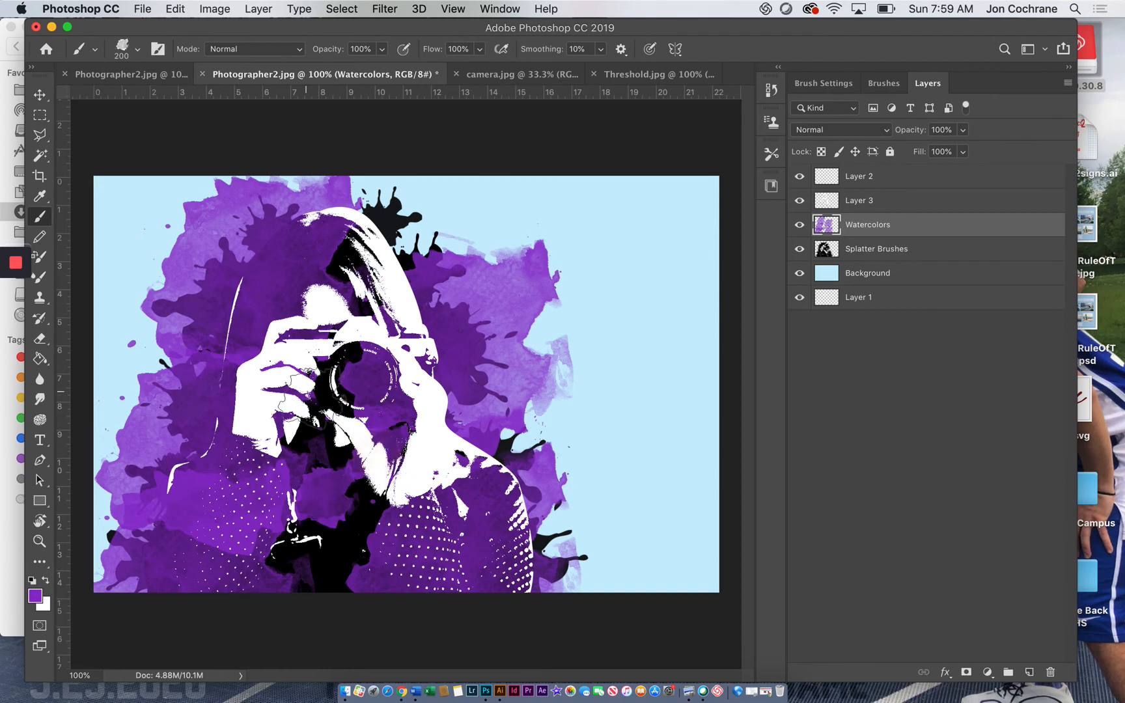
{"action": "left_click", "coordinate": [314, 397]}
{"action": "left_click", "coordinate": [327, 350]}
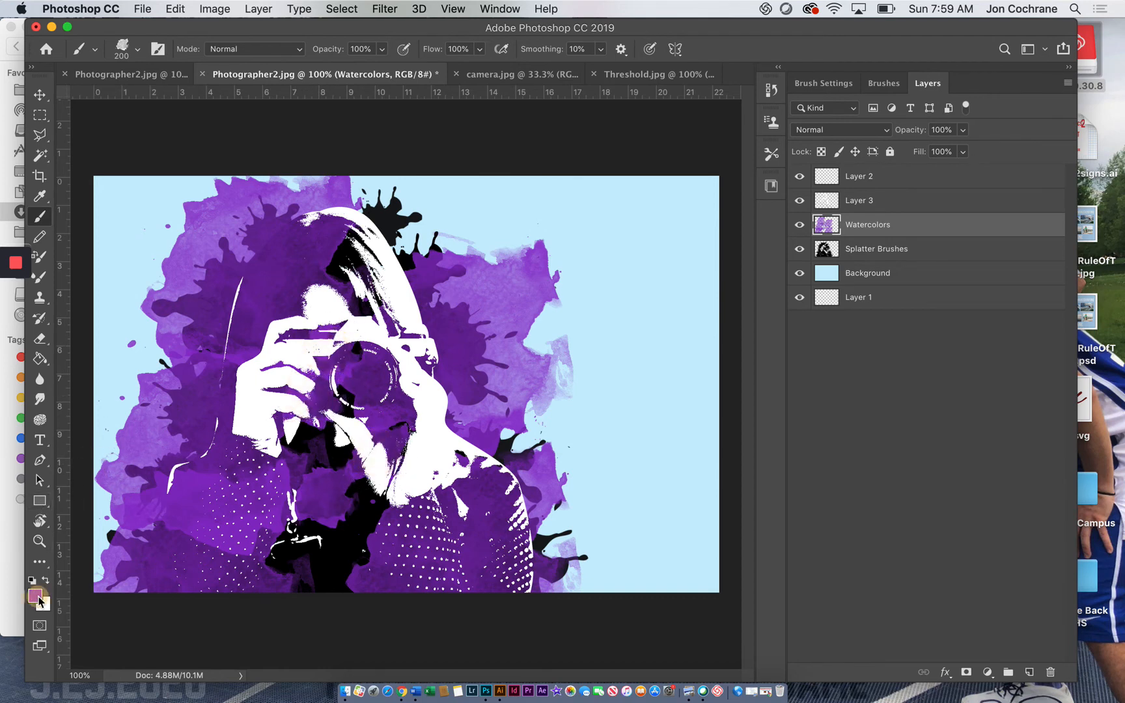
Step: Change the foreground color to a medium pink
{"action": "left_click", "coordinate": [36, 596]}
{"action": "left_click", "coordinate": [824, 319]}
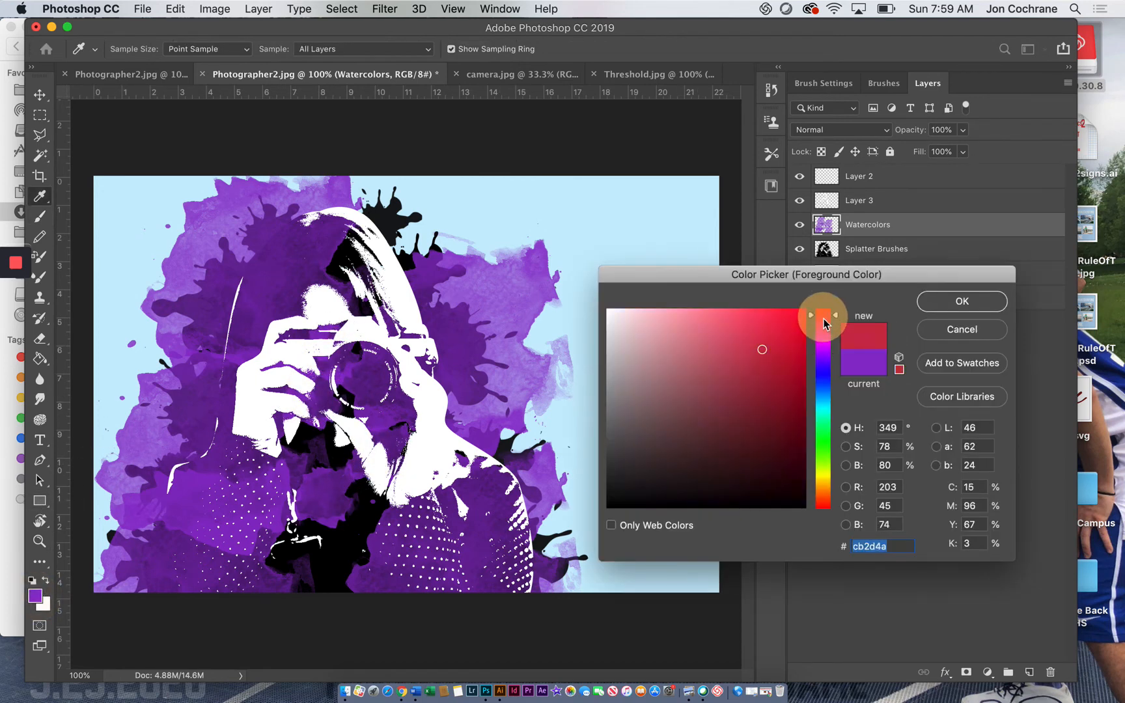
{"action": "left_click", "coordinate": [717, 326]}
{"action": "left_click", "coordinate": [950, 306]}
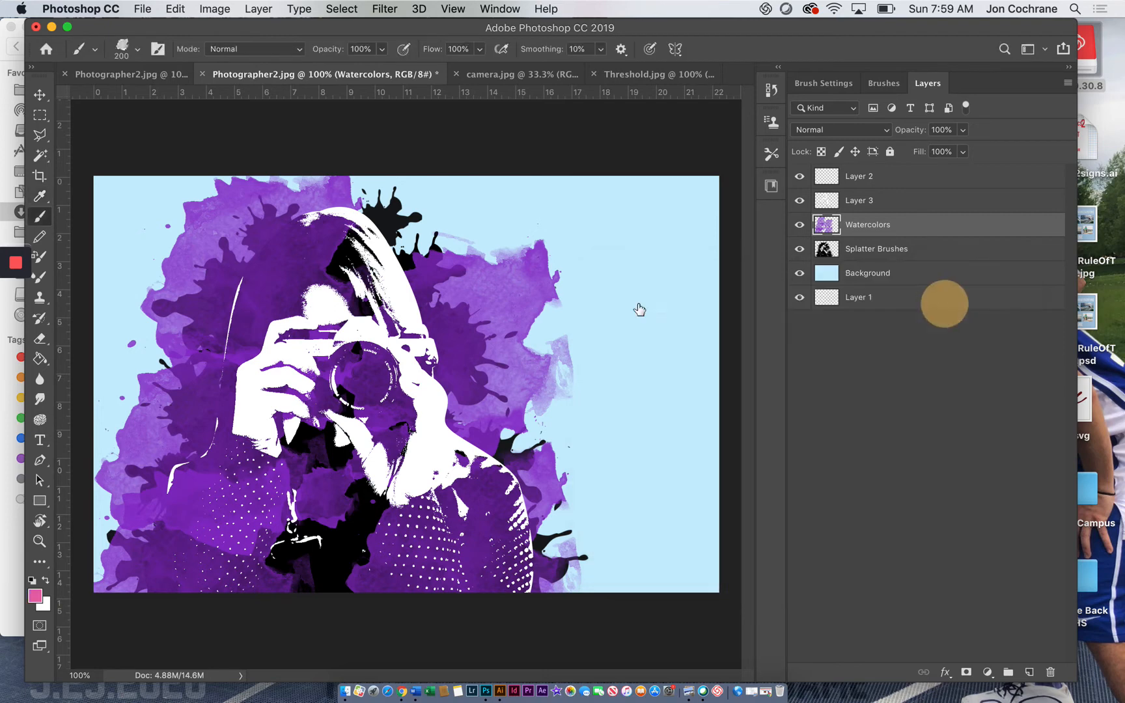
Step: Stamp 200 px pink watercolor splatters beside the camera and around the top of the hair on both sides
{"action": "left_click", "coordinate": [435, 325]}
{"action": "left_click", "coordinate": [486, 282]}
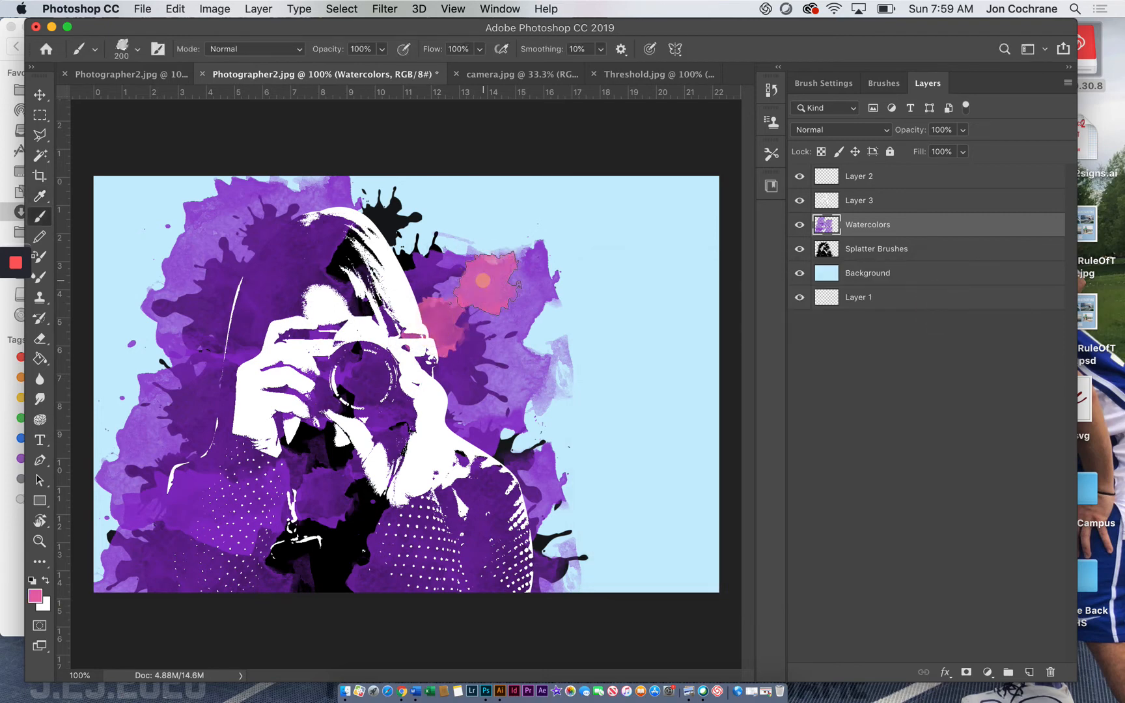
{"action": "left_click", "coordinate": [269, 216]}
{"action": "left_click", "coordinate": [385, 210]}
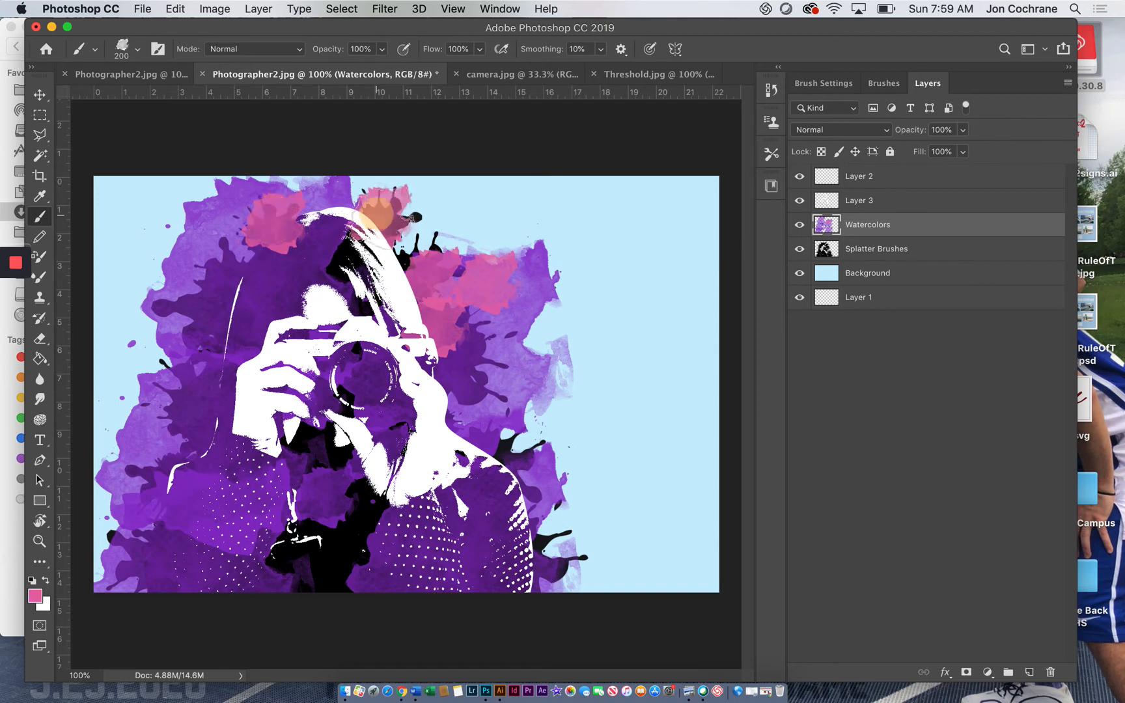
Step: Stamp pink watercolor splatters beside the upper hair and across the dark hair area to cover the purple there
{"action": "left_click", "coordinate": [394, 224]}
{"action": "left_click", "coordinate": [240, 267]}
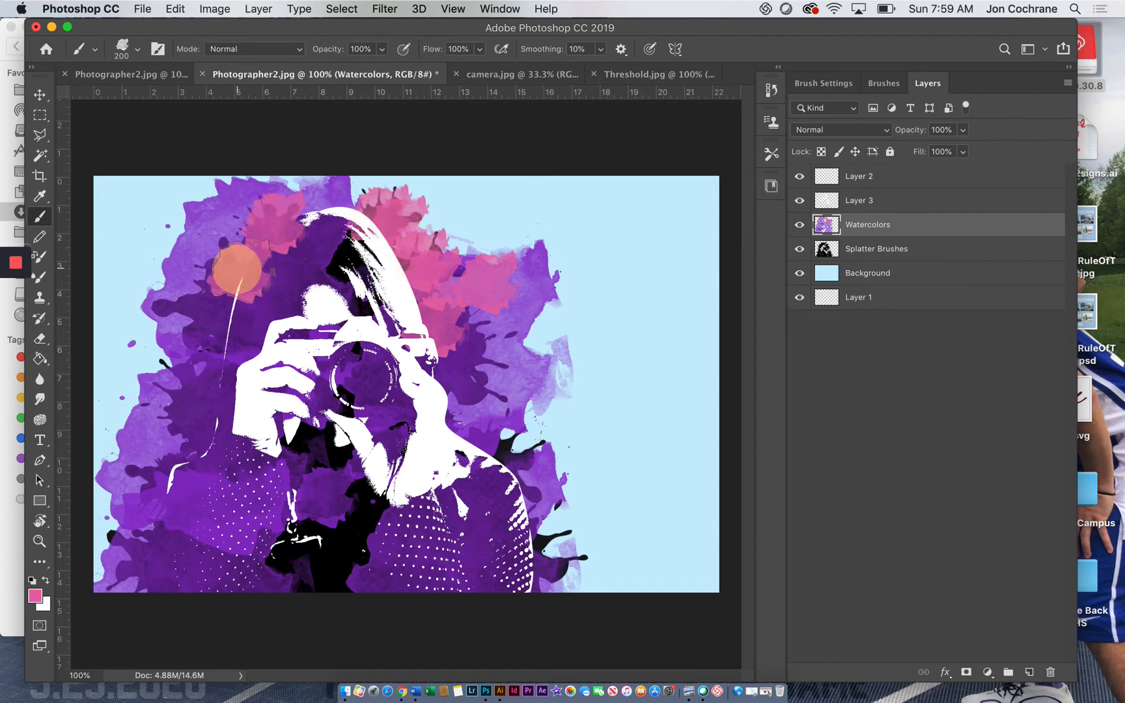
{"action": "left_click", "coordinate": [316, 264]}
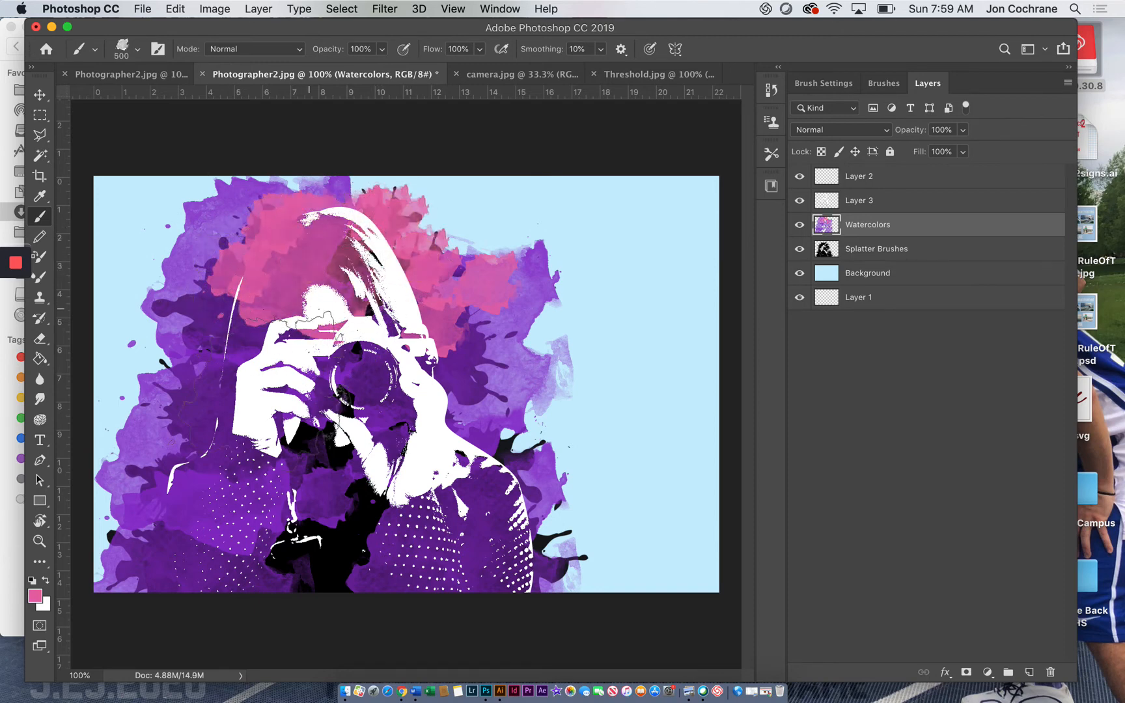
Step: Stamp 500 px pink watercolor splatters over both sleeves, the chest, the outer hair and the lower body
{"action": "left_click", "coordinate": [210, 440]}
{"action": "key", "text": "]"}
{"action": "left_click", "coordinate": [199, 553]}
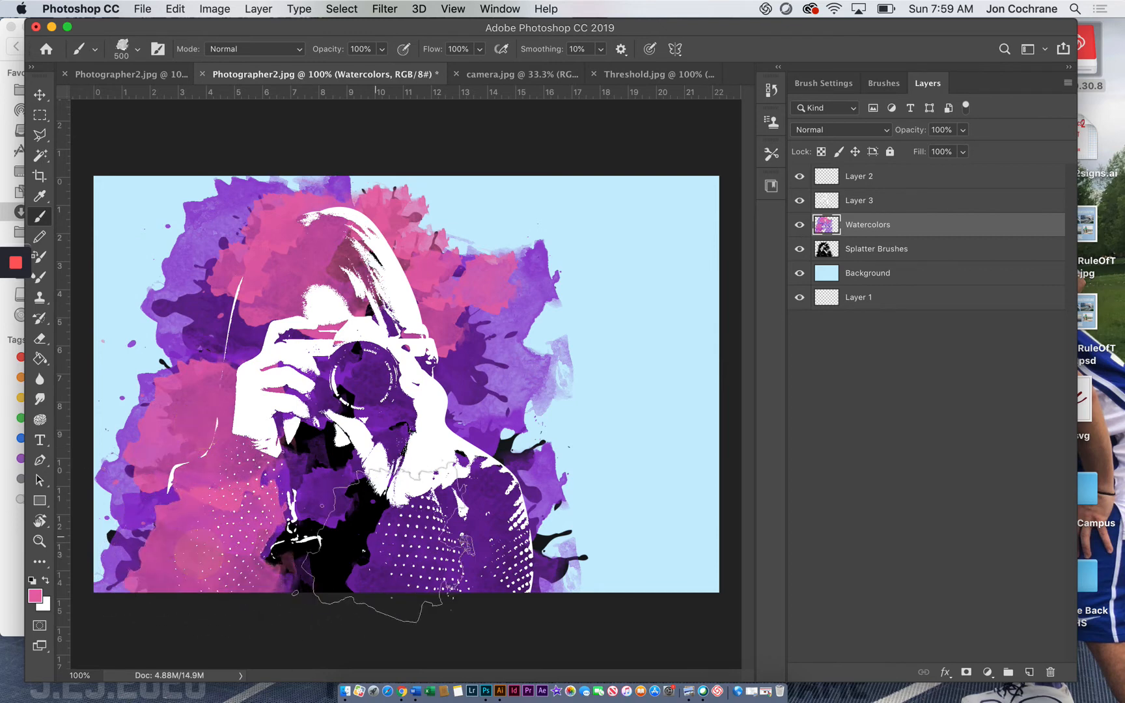
{"action": "left_click", "coordinate": [407, 550]}
{"action": "left_click", "coordinate": [331, 459]}
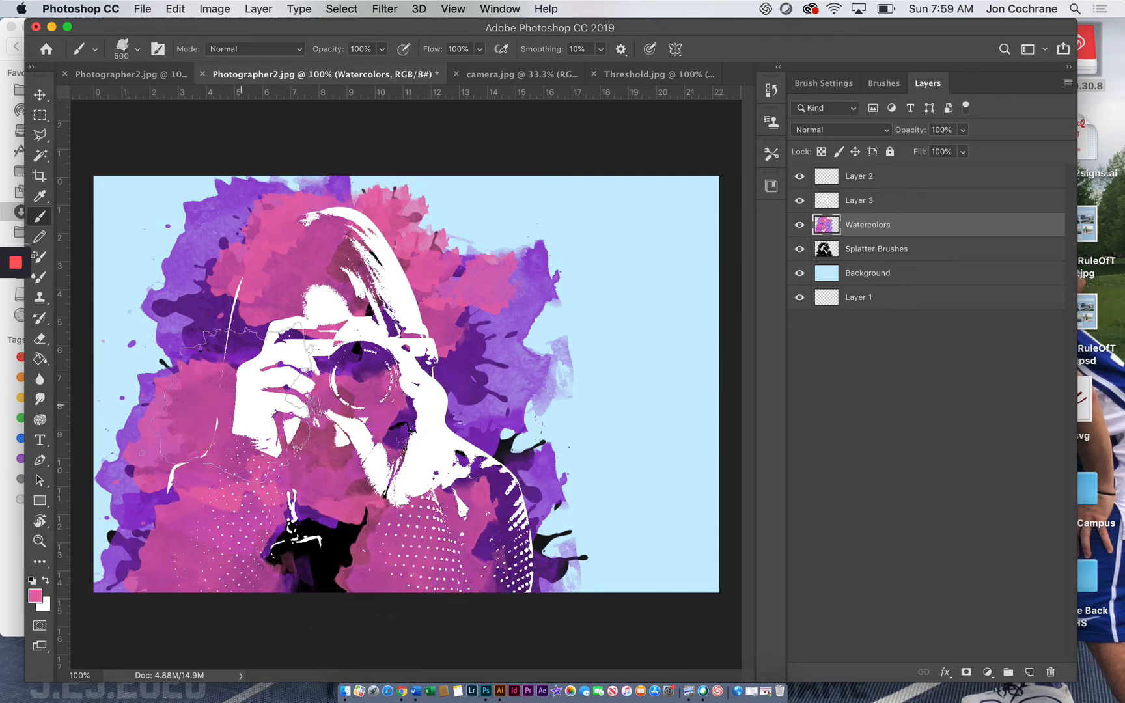
{"action": "left_click", "coordinate": [215, 329]}
{"action": "left_click", "coordinate": [195, 311]}
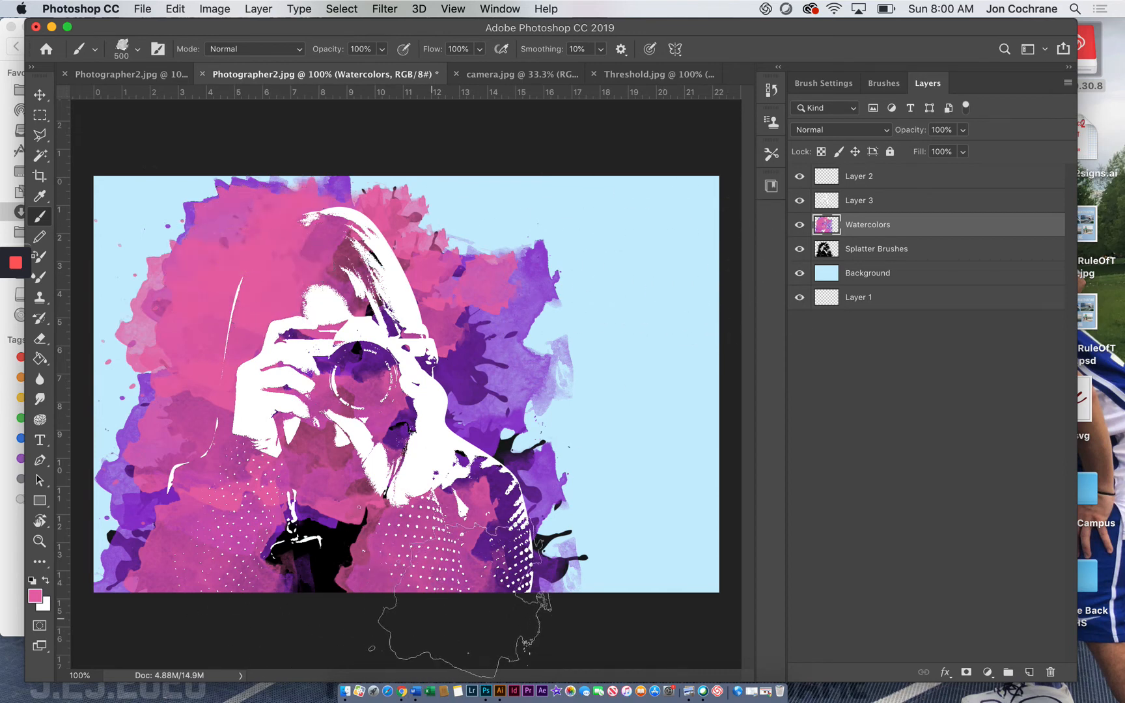
{"action": "left_click", "coordinate": [456, 553]}
{"action": "left_click", "coordinate": [283, 566]}
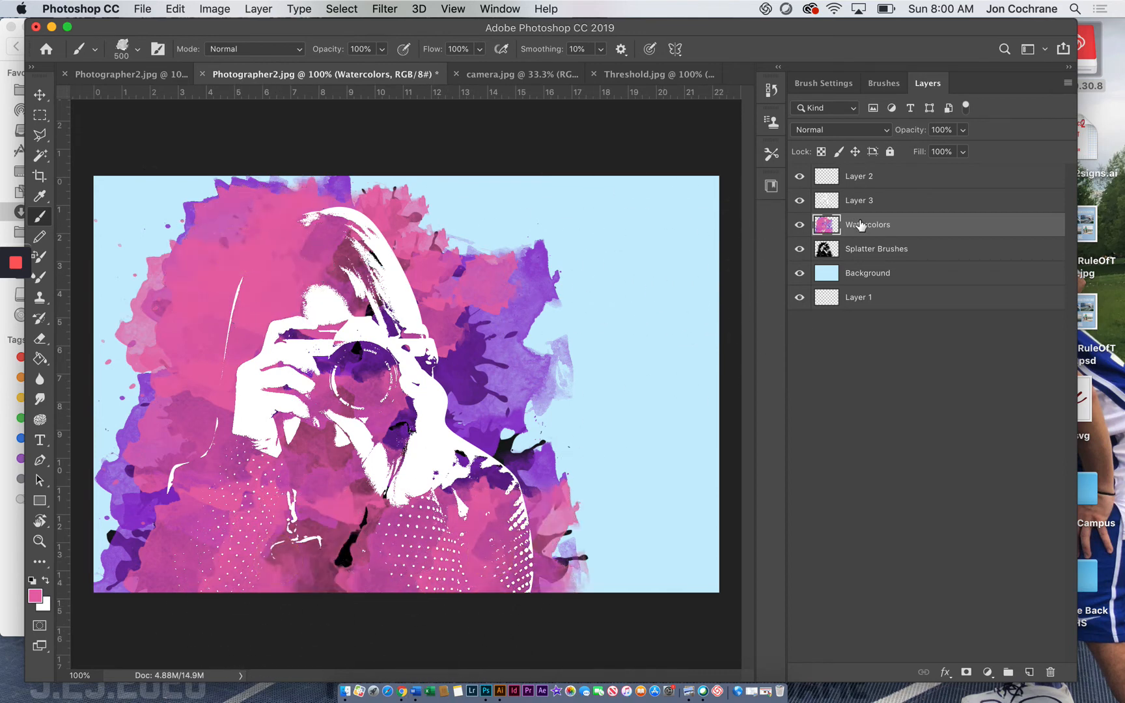
Step: Change the foreground color to a blue-violet purple
{"action": "left_click", "coordinate": [33, 599]}
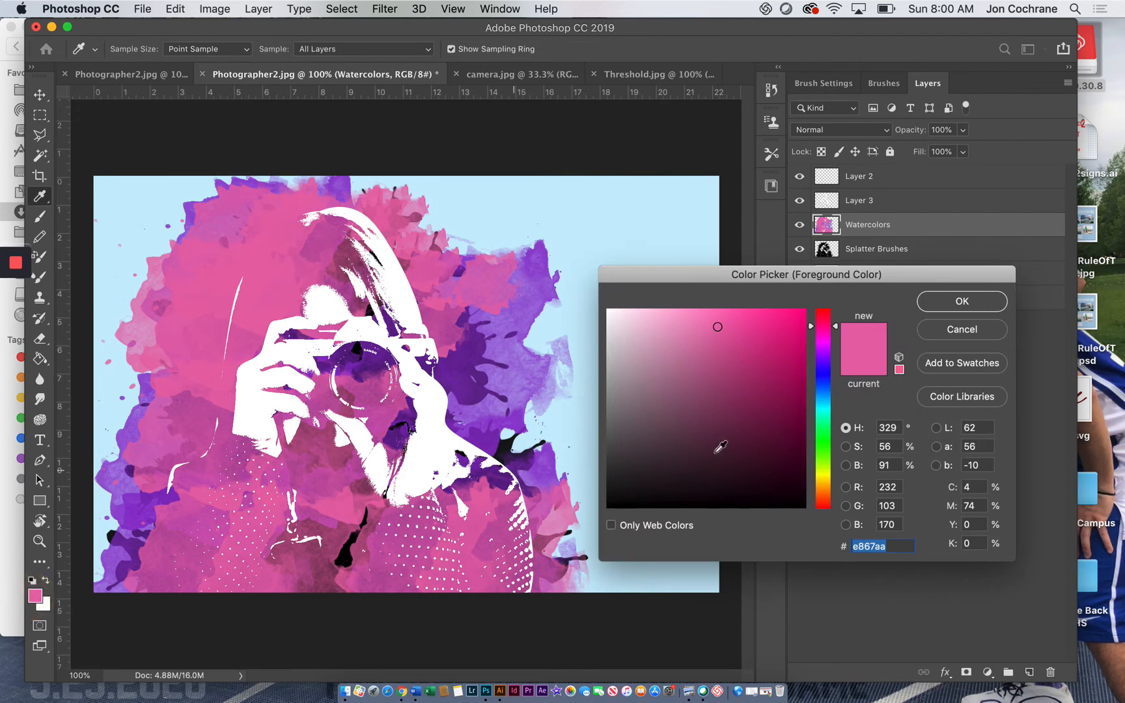
{"action": "left_click", "coordinate": [821, 364]}
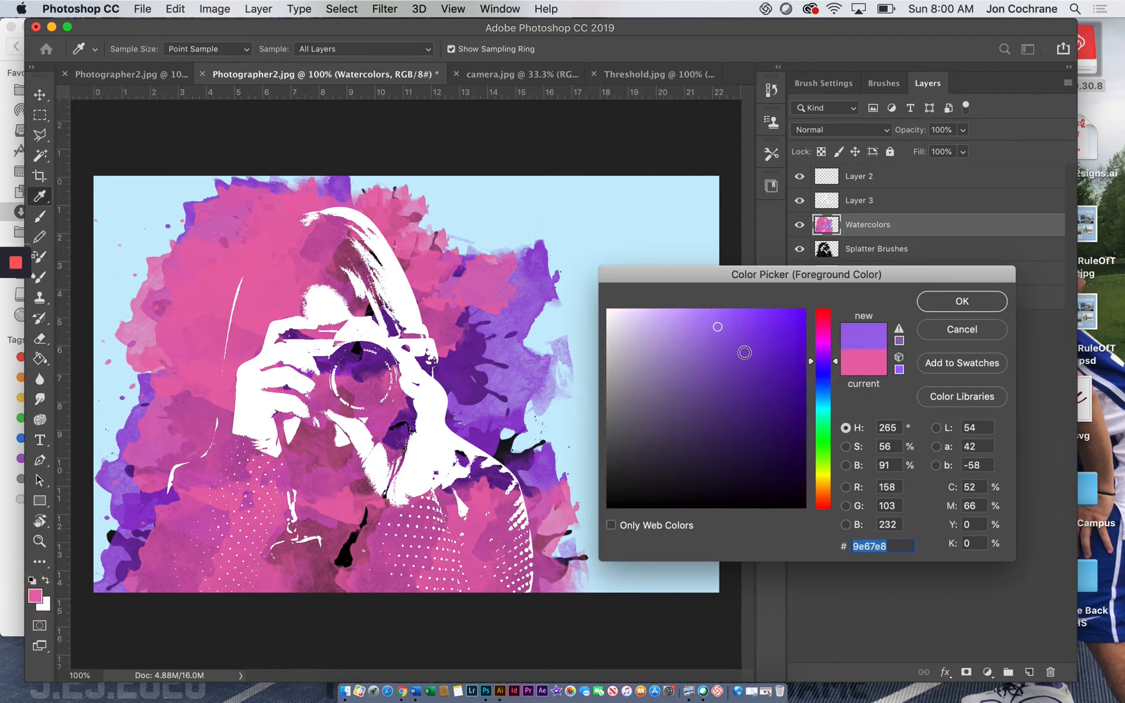
{"action": "left_click", "coordinate": [746, 351]}
{"action": "left_click", "coordinate": [944, 301]}
Step: Stamp one 500 px purple watercolor splatter over the pink hair and another over the sleeve below it
{"action": "key", "text": "b"}
{"action": "left_click", "coordinate": [251, 286]}
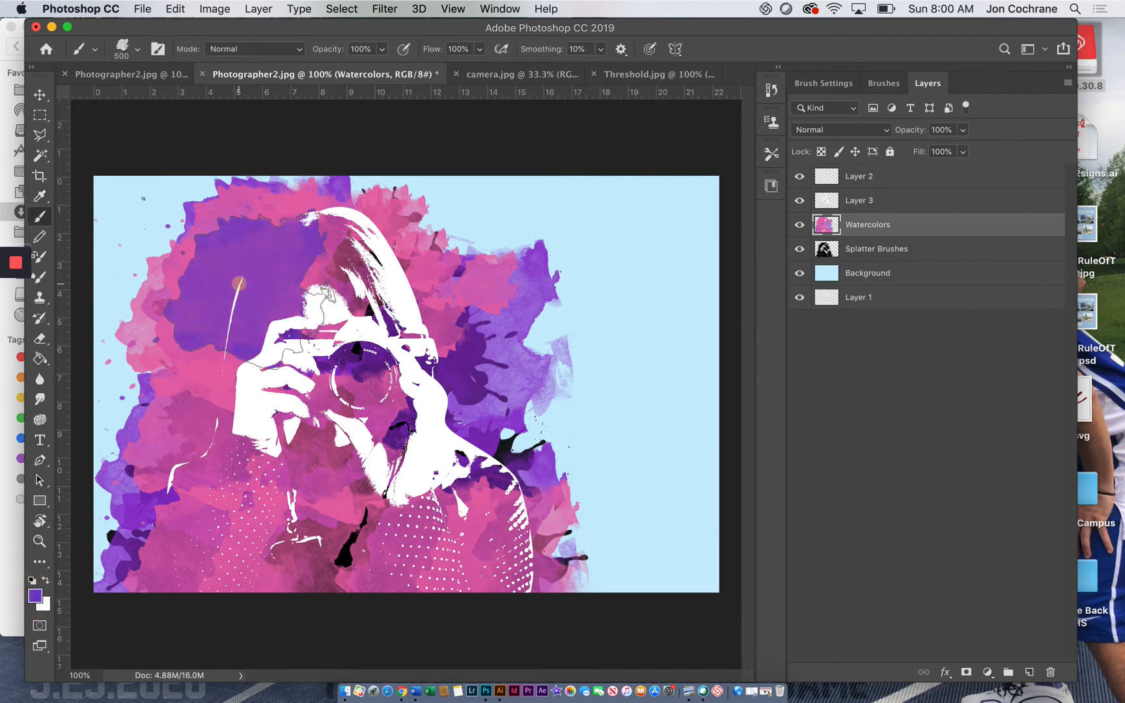
{"action": "left_click", "coordinate": [218, 494]}
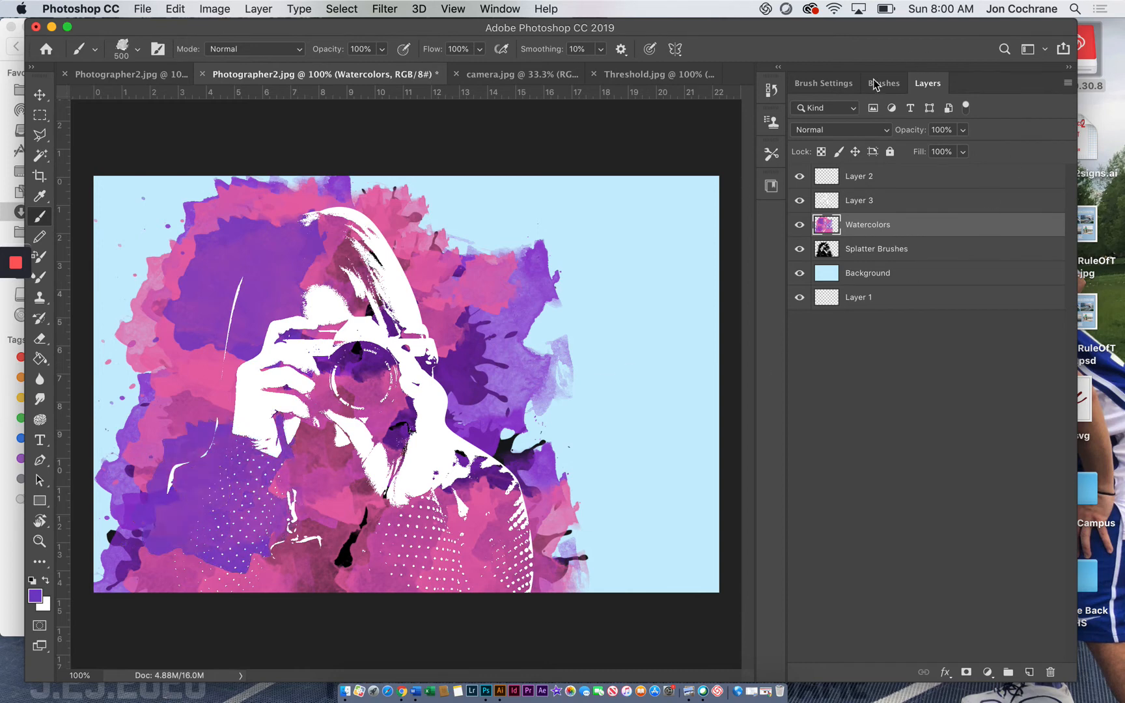
Step: Choose the spiky Dried Blood Splatters brush from the Watercolor Splatters set and stamp purple at 250 px over the lower chest
{"action": "left_click", "coordinate": [825, 84]}
{"action": "left_click", "coordinate": [883, 84]}
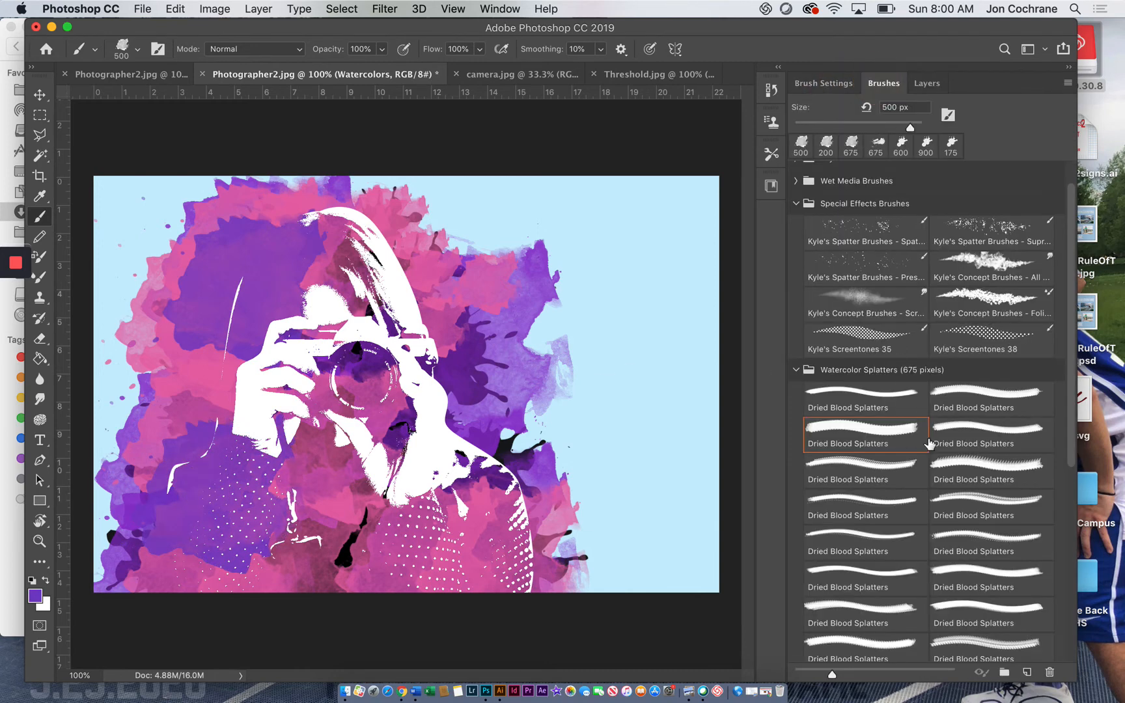
{"action": "left_click", "coordinate": [987, 467]}
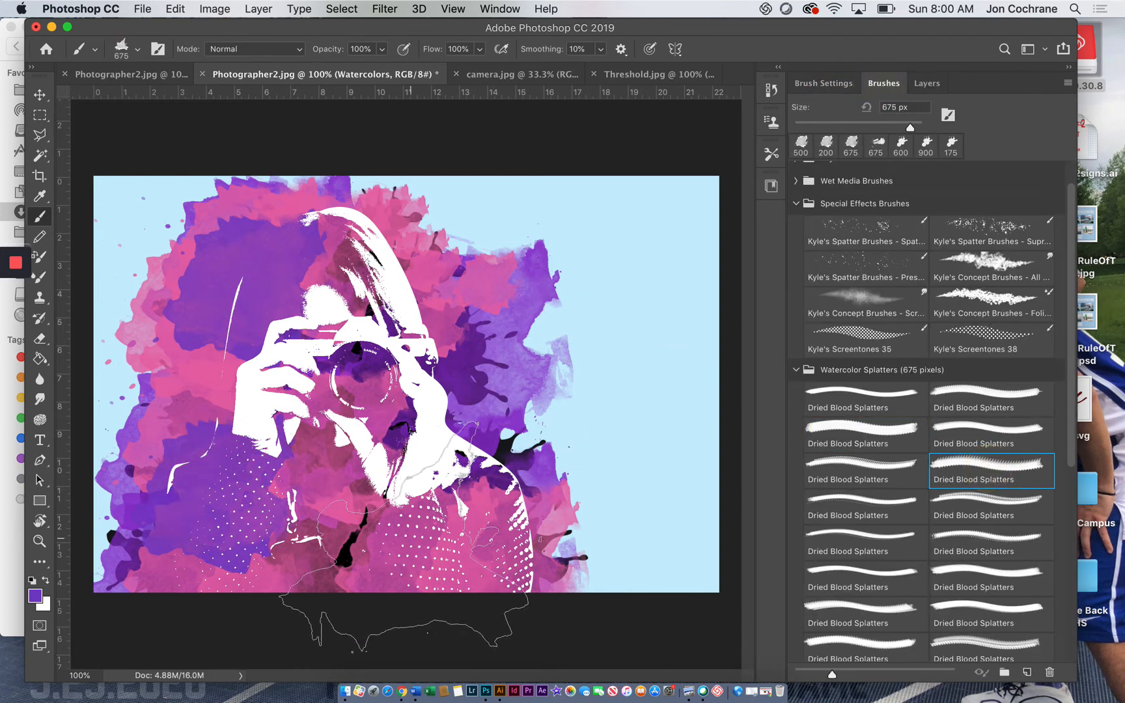
{"action": "key", "text": "bracketleft"}
{"action": "key", "text": "bracketleft"}
{"action": "key", "text": "bracketleft"}
{"action": "key", "text": "bracketleft"}
{"action": "key", "text": "bracketleft"}
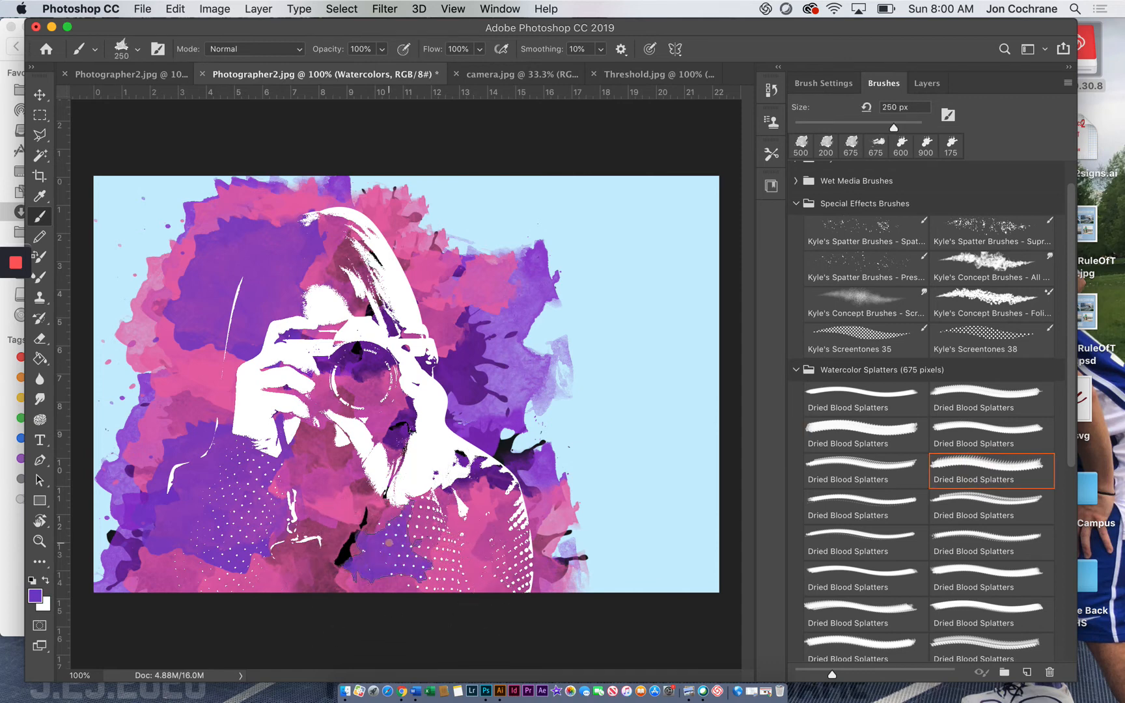
{"action": "key", "text": "bracketright"}
Step: Switch to the streaky 675 px Dried Blood Splatters brush and stamp purple over the chest and both sides of the figure
{"action": "left_click", "coordinate": [955, 499]}
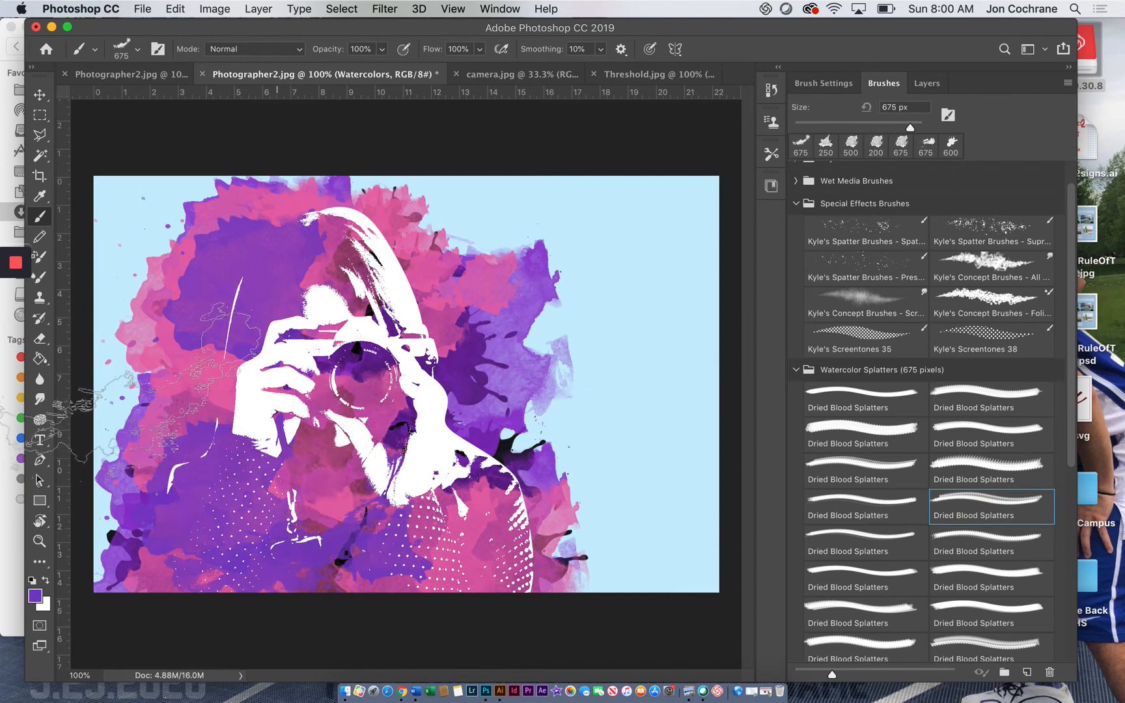
{"action": "left_click", "coordinate": [114, 416]}
{"action": "left_click", "coordinate": [478, 252]}
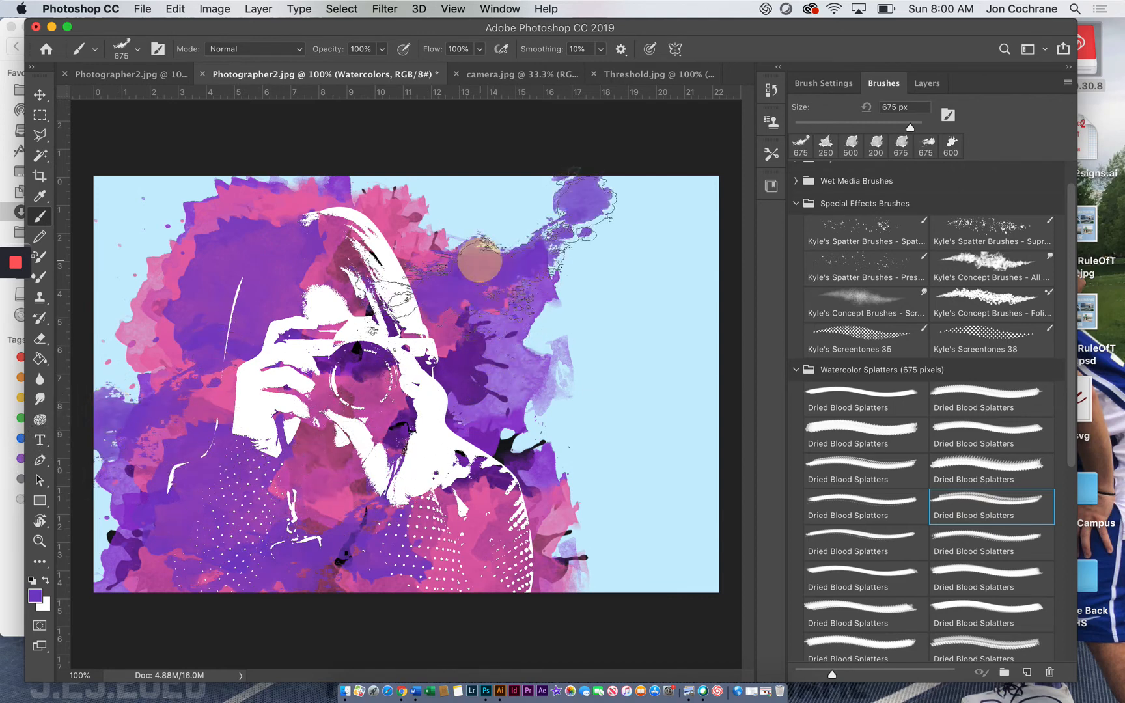
{"action": "left_click", "coordinate": [500, 438]}
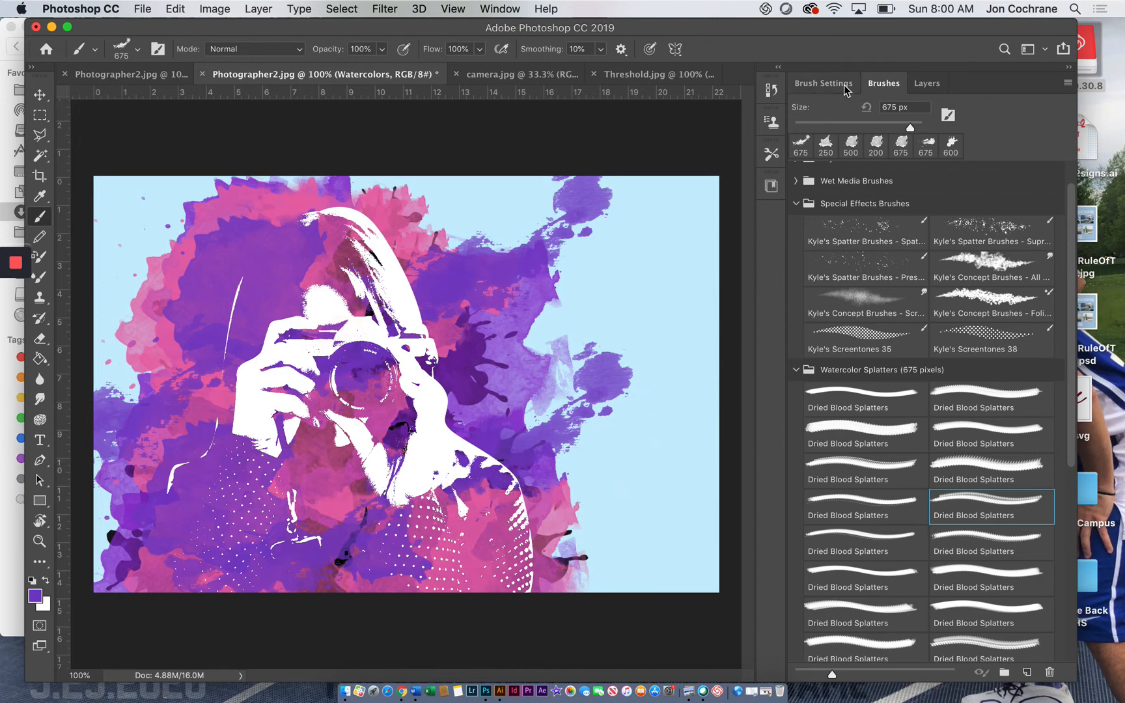
Step: Clip the Watercolors layer to the Splatter Brushes layer with a clipping mask
{"action": "left_click", "coordinate": [927, 83]}
{"action": "right_click", "coordinate": [877, 233]}
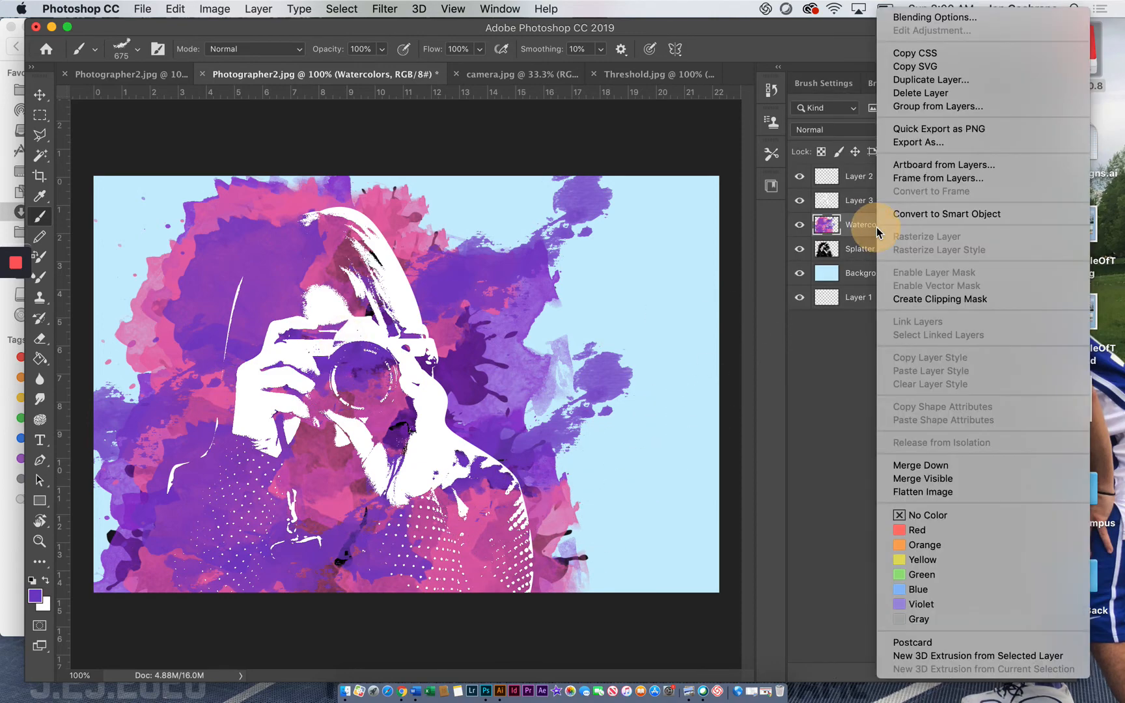
{"action": "left_click", "coordinate": [912, 305]}
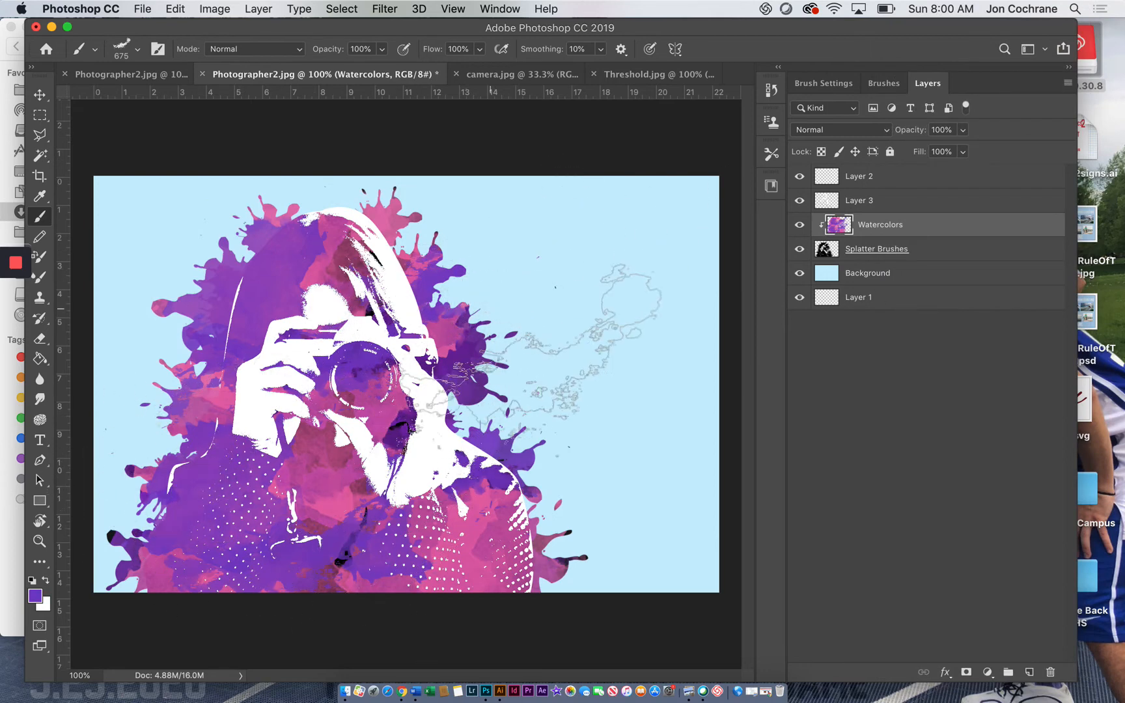
Step: Review the layer blend modes, keeping Normal, and toggle Layer 3's visibility to examine what it adds to the figure
{"action": "left_click", "coordinate": [889, 132]}
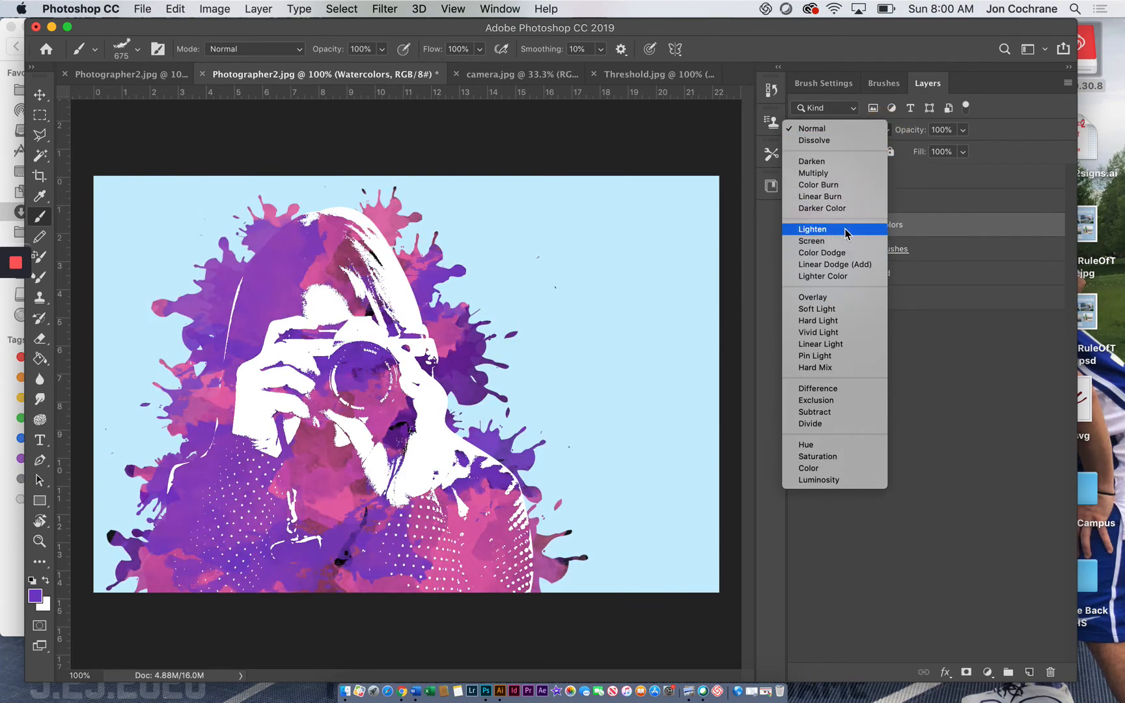
{"action": "left_click", "coordinate": [828, 128]}
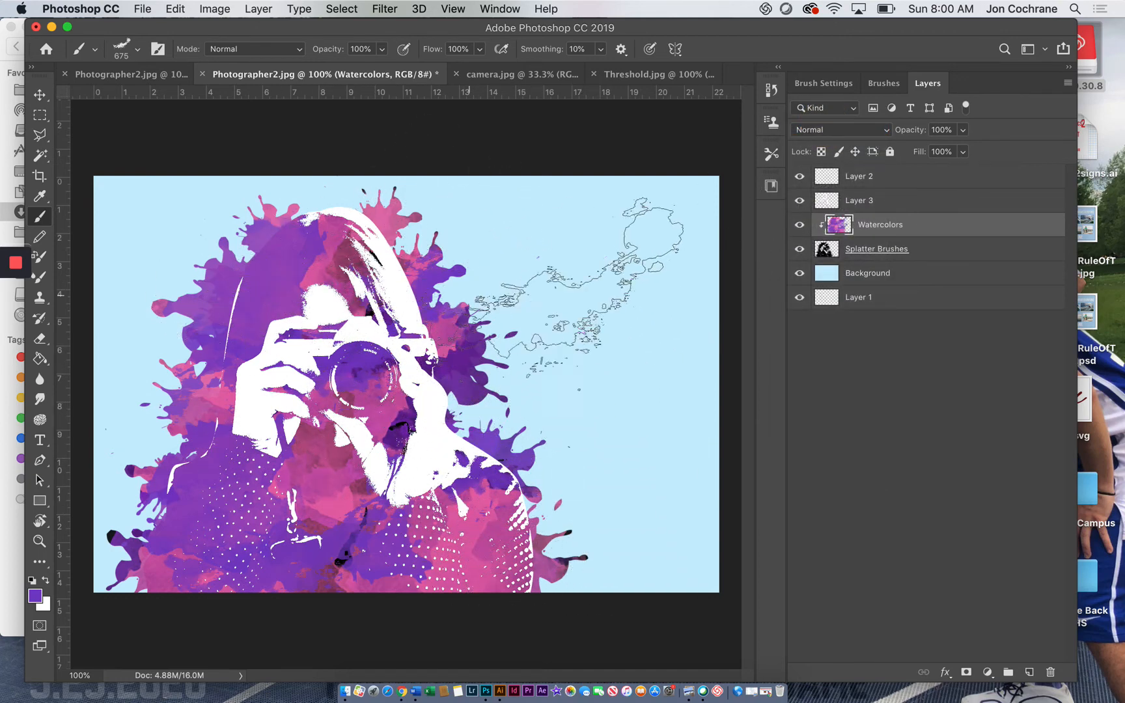
{"action": "left_click", "coordinate": [800, 201]}
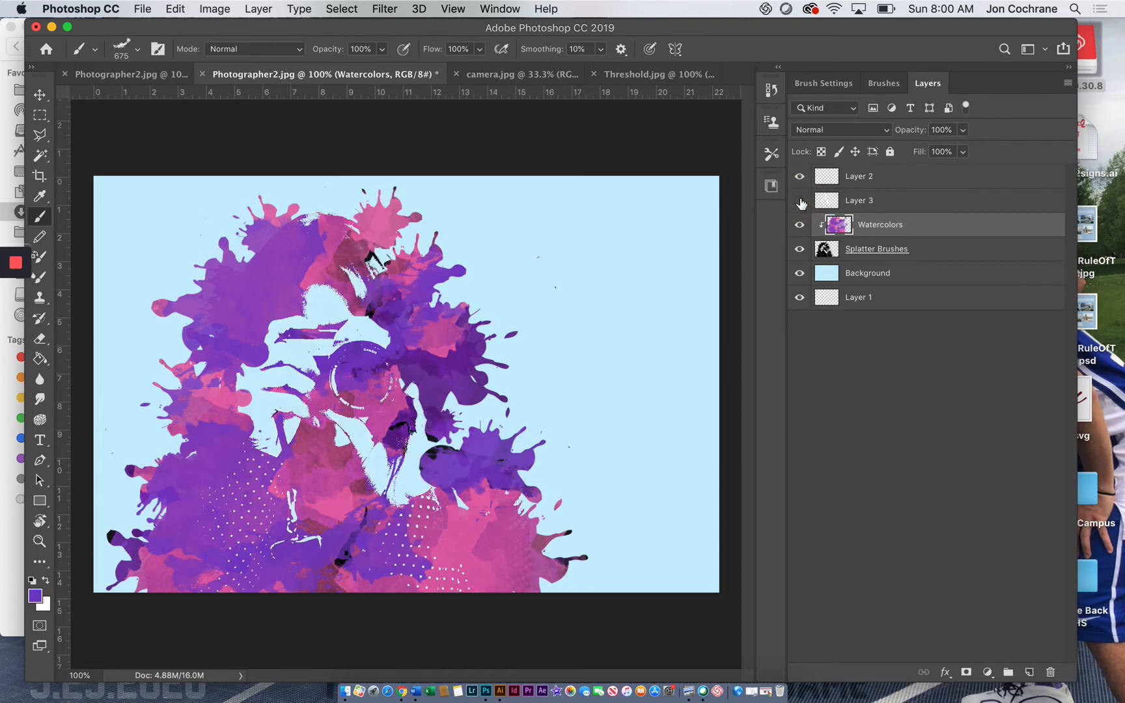
{"action": "left_click", "coordinate": [801, 201]}
{"action": "left_click", "coordinate": [801, 202]}
{"action": "left_click", "coordinate": [800, 201]}
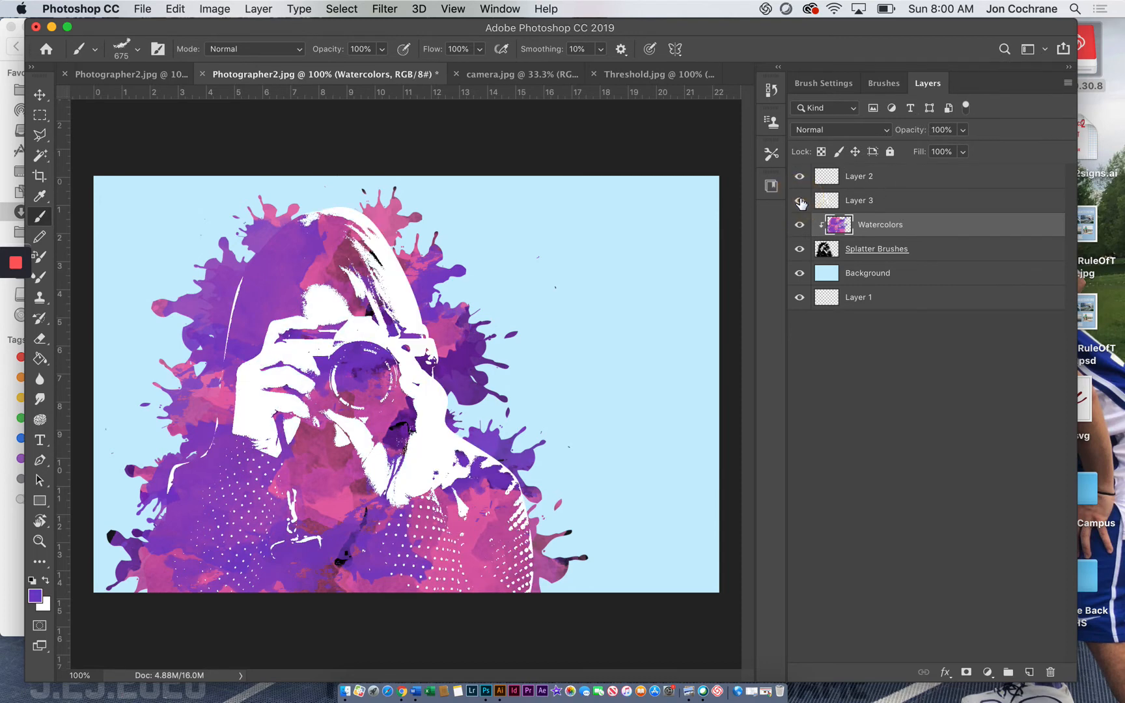
Step: Rename Layer 3 as White Layer
{"action": "left_click", "coordinate": [863, 206]}
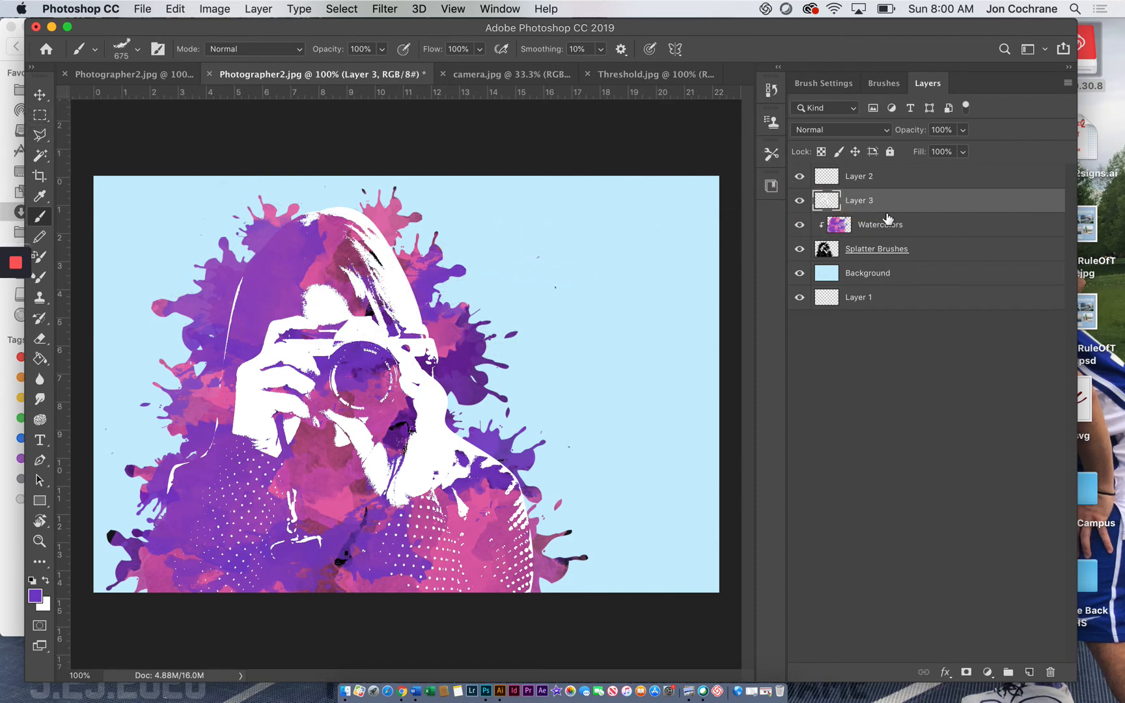
{"action": "double_click", "coordinate": [859, 203]}
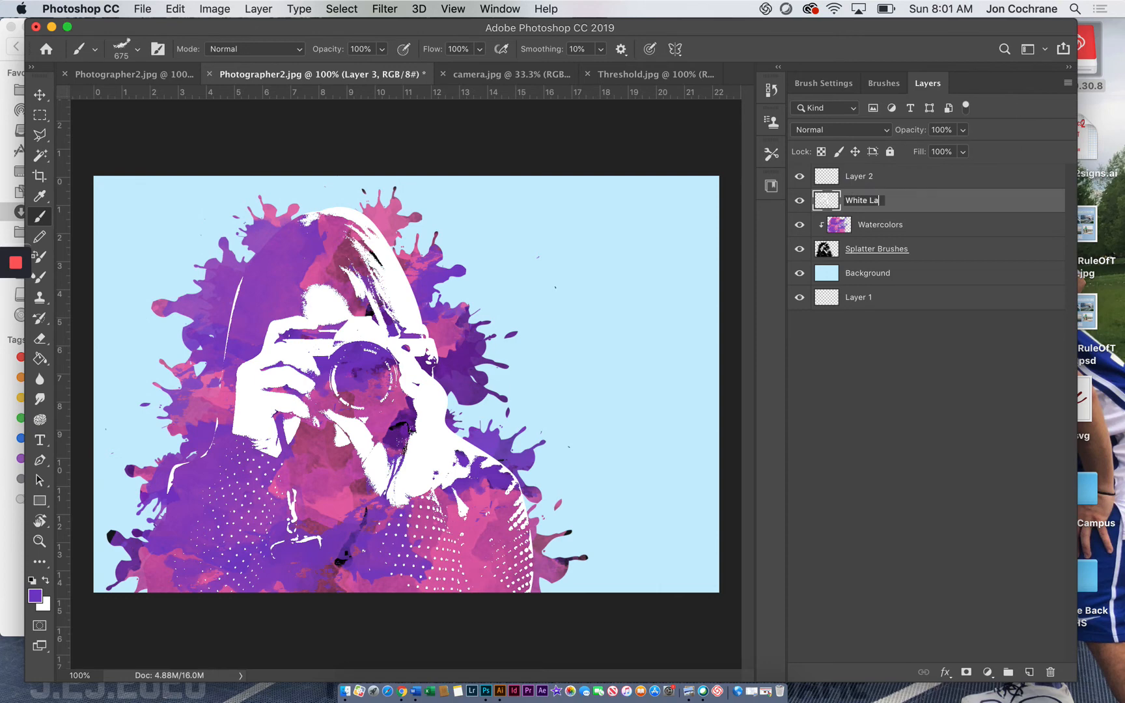
{"action": "key", "text": "Return"}
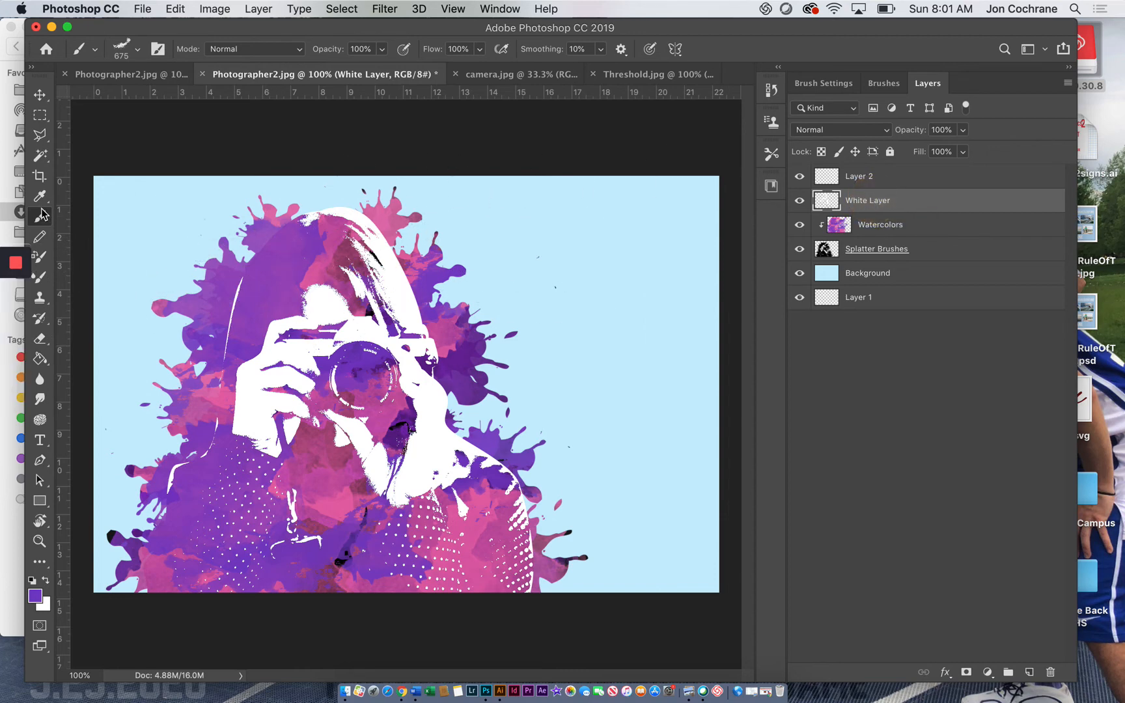
Step: Select all white areas of the White Layer with the Magic Wand and check the selection with the layer hidden and shown
{"action": "left_click", "coordinate": [41, 158]}
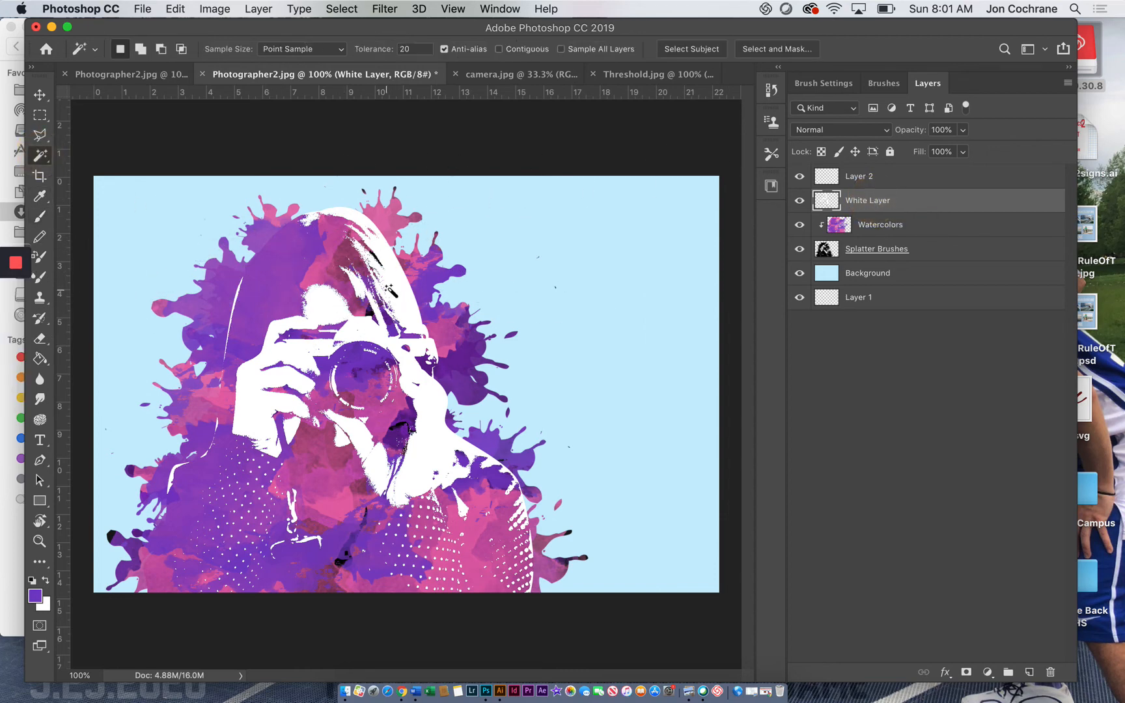
{"action": "left_click", "coordinate": [391, 303]}
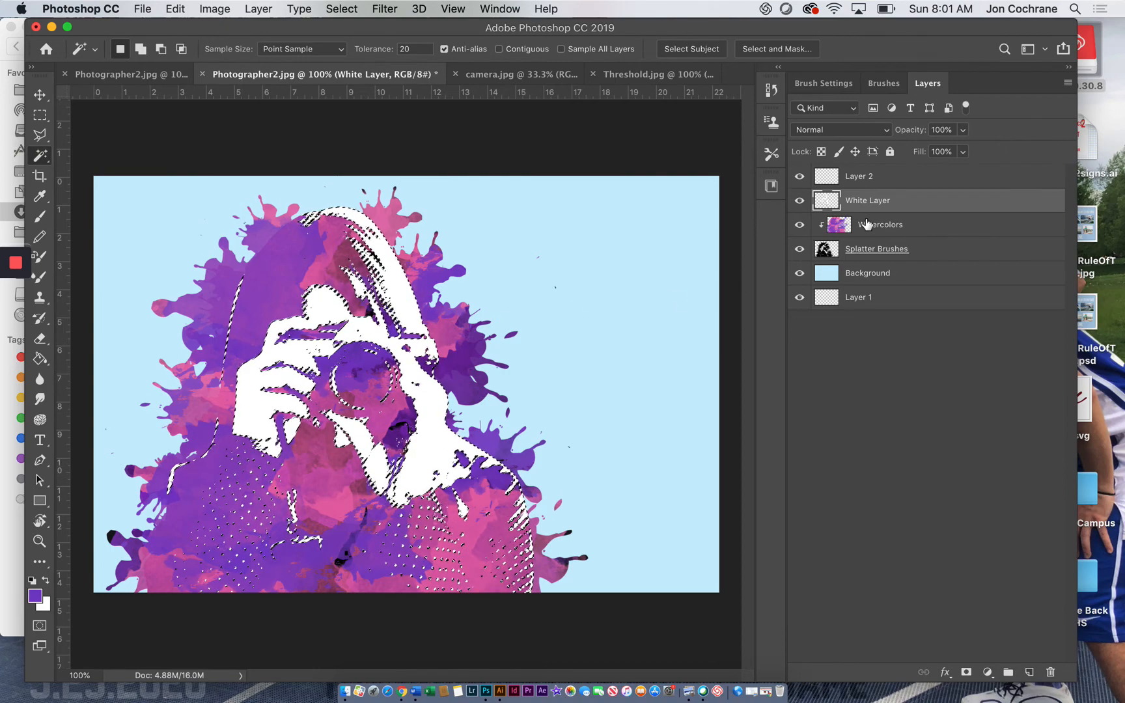
{"action": "left_click", "coordinate": [799, 202]}
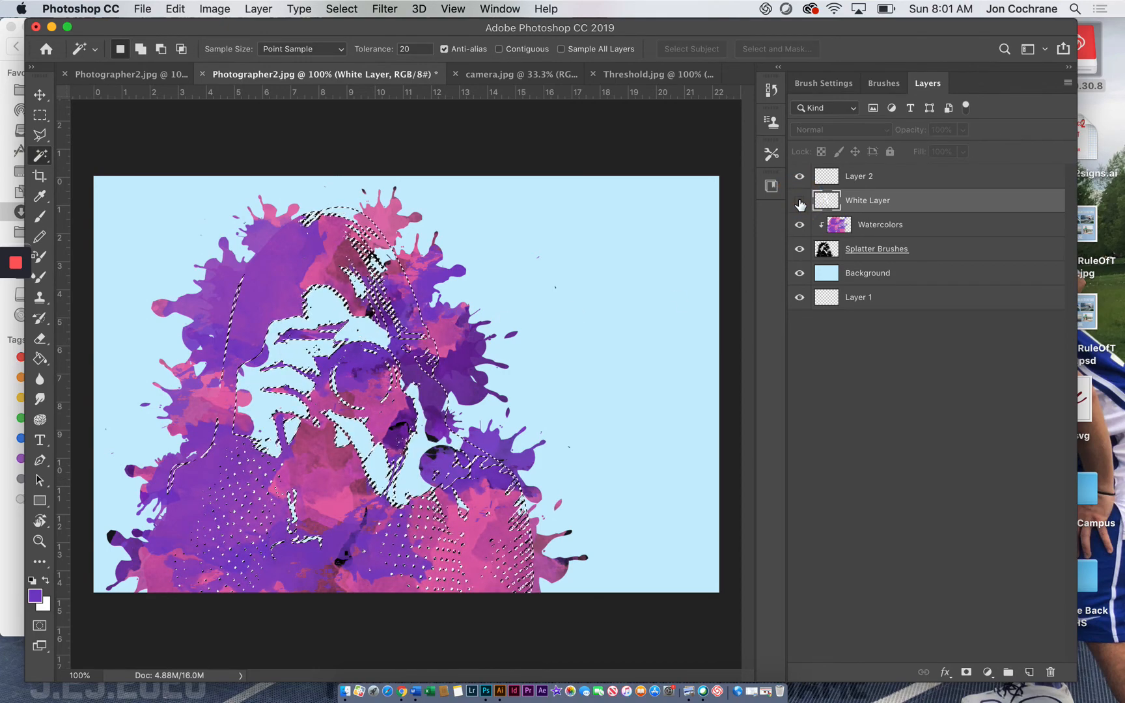
{"action": "left_click", "coordinate": [799, 202]}
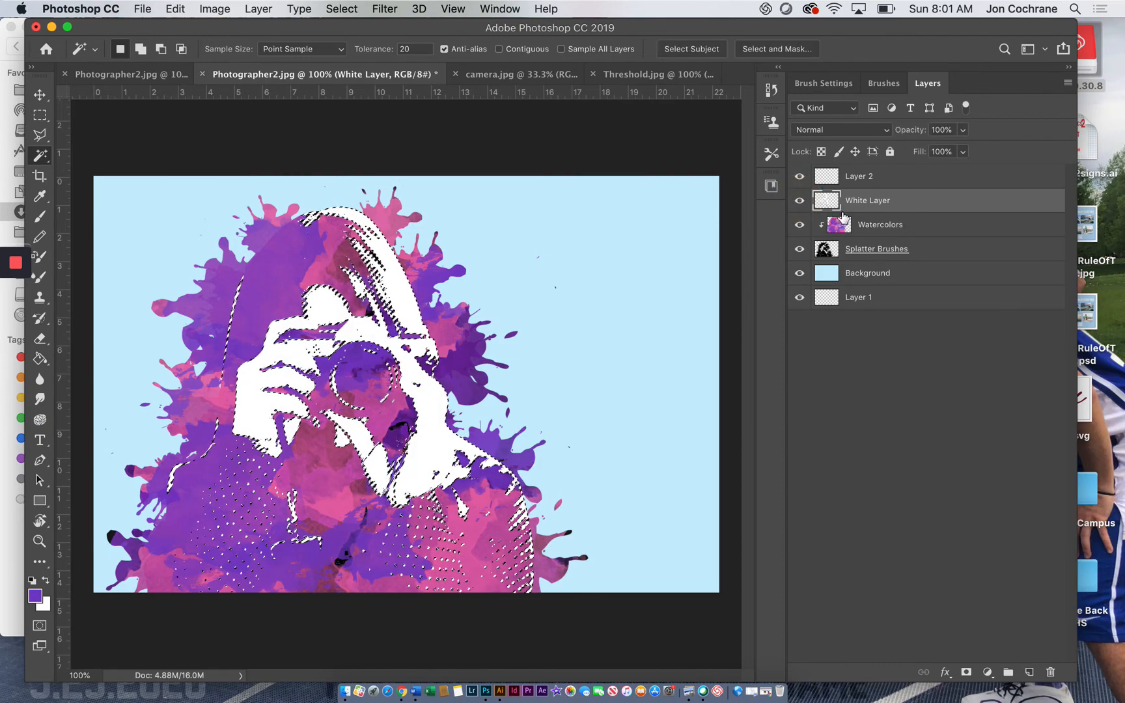
Step: Try to delete the selected white shape from the Watercolors layer, deselect, and check the result with the White Layer hidden
{"action": "left_click", "coordinate": [879, 227]}
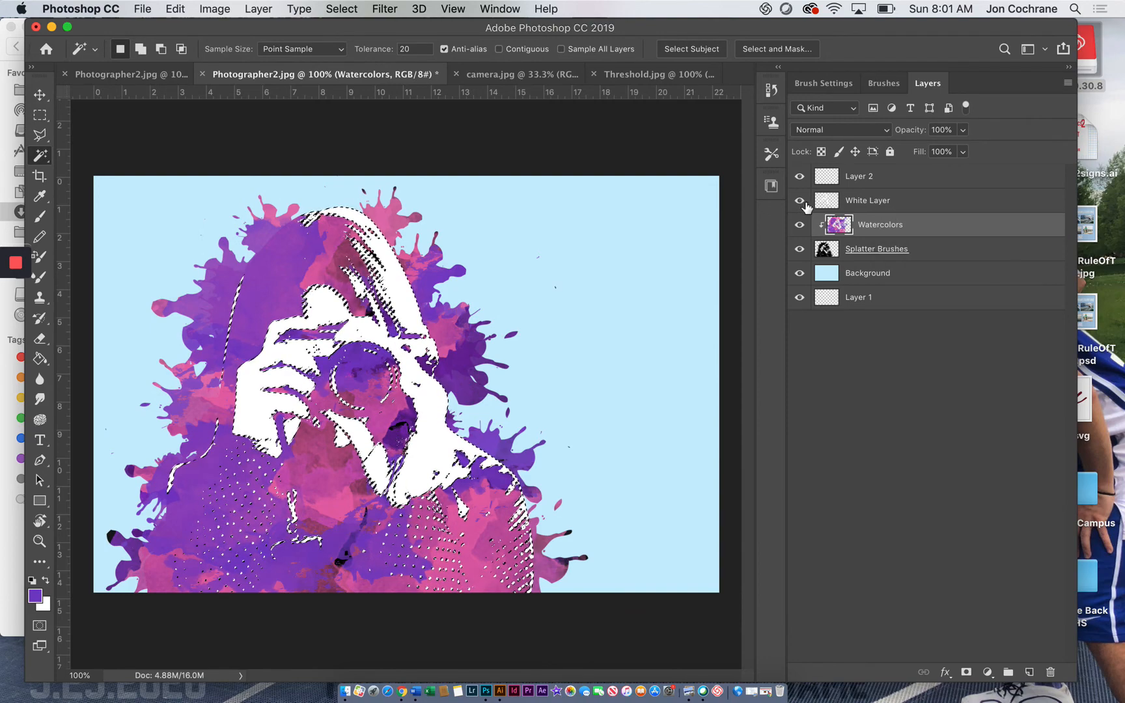
{"action": "left_click", "coordinate": [40, 115]}
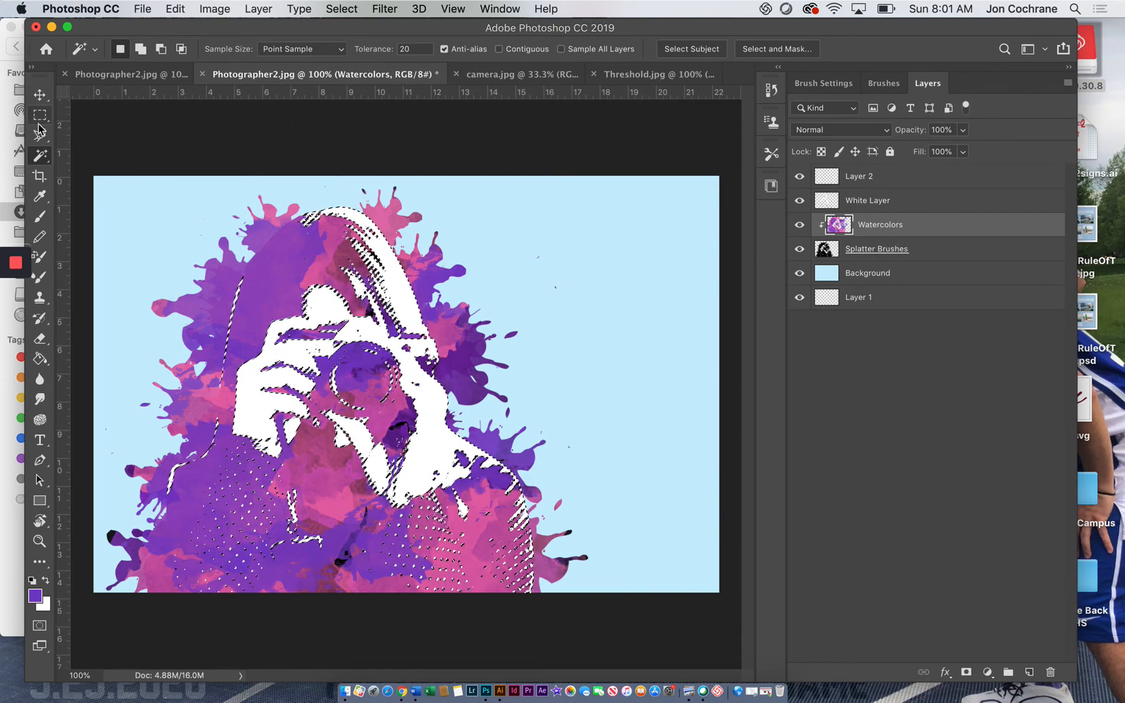
{"action": "left_click", "coordinate": [113, 133]}
{"action": "left_click", "coordinate": [800, 201]}
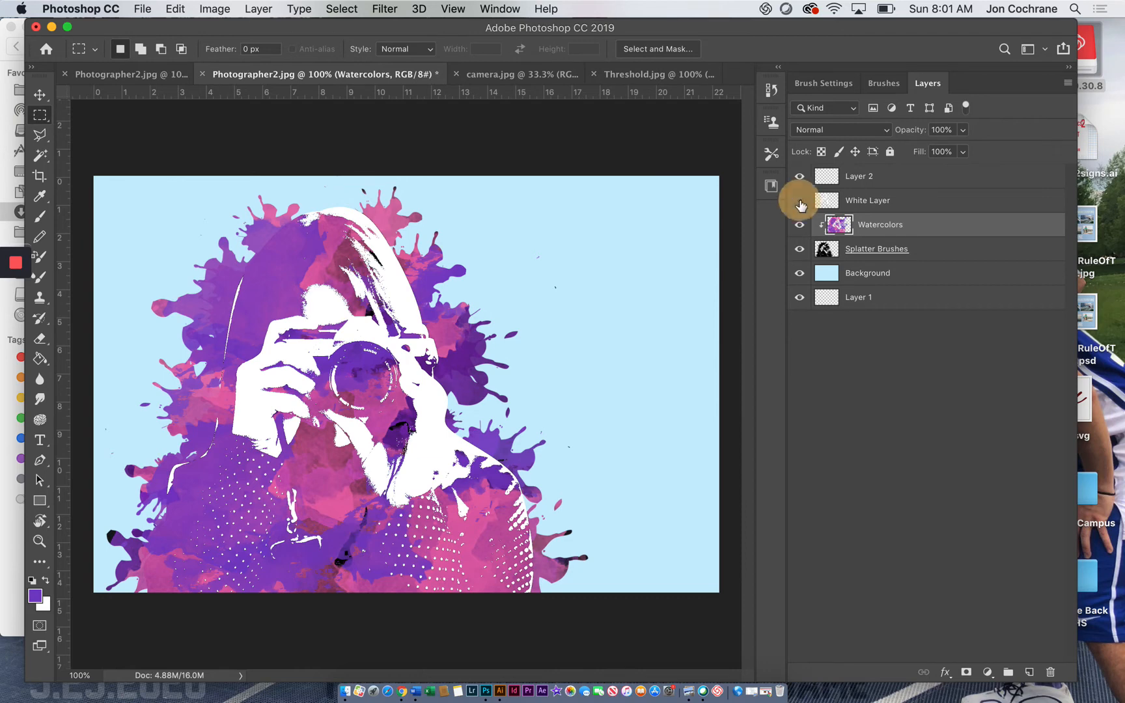
{"action": "left_click", "coordinate": [804, 203]}
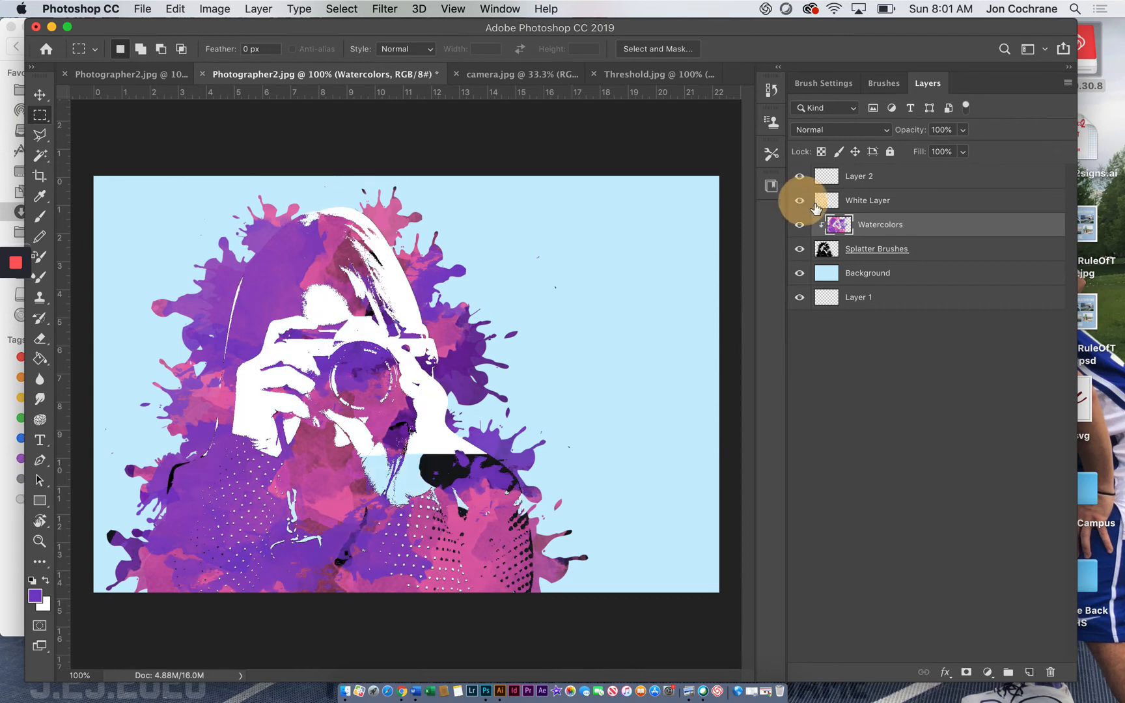
Step: Undo the deletion on the Watercolors layer, keeping the white-area selection active and the White Layer shown
{"action": "key", "text": "super+z"}
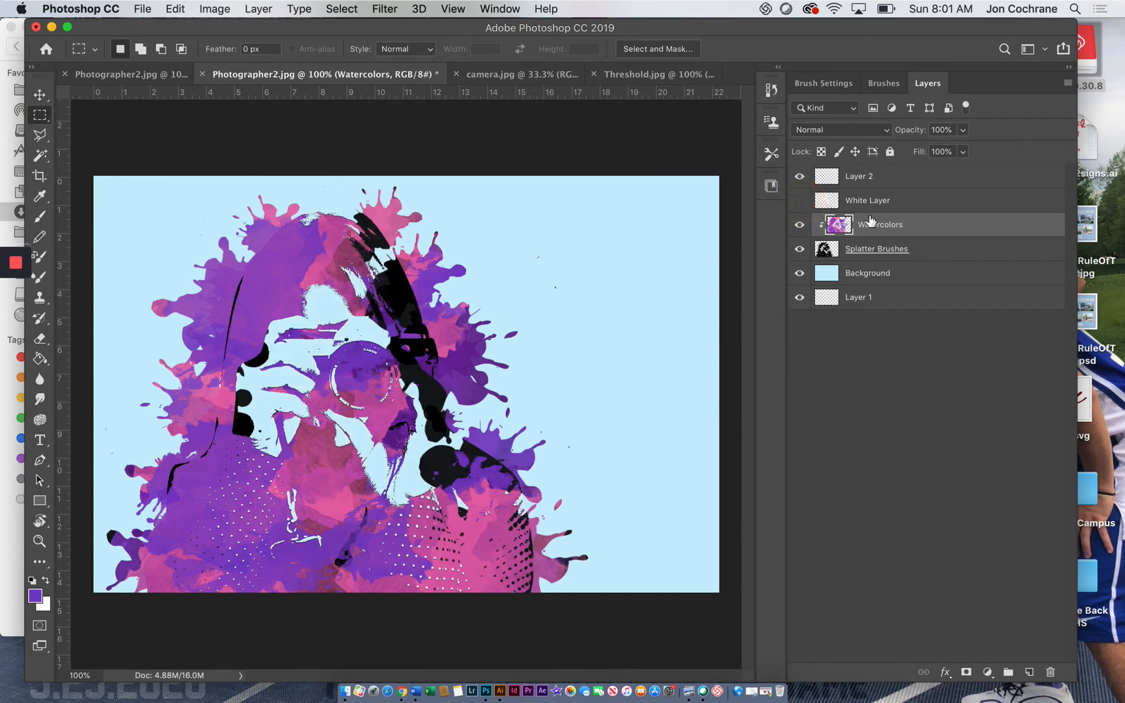
{"action": "key", "text": "super+shift+z"}
{"action": "key", "text": "super+shift+z"}
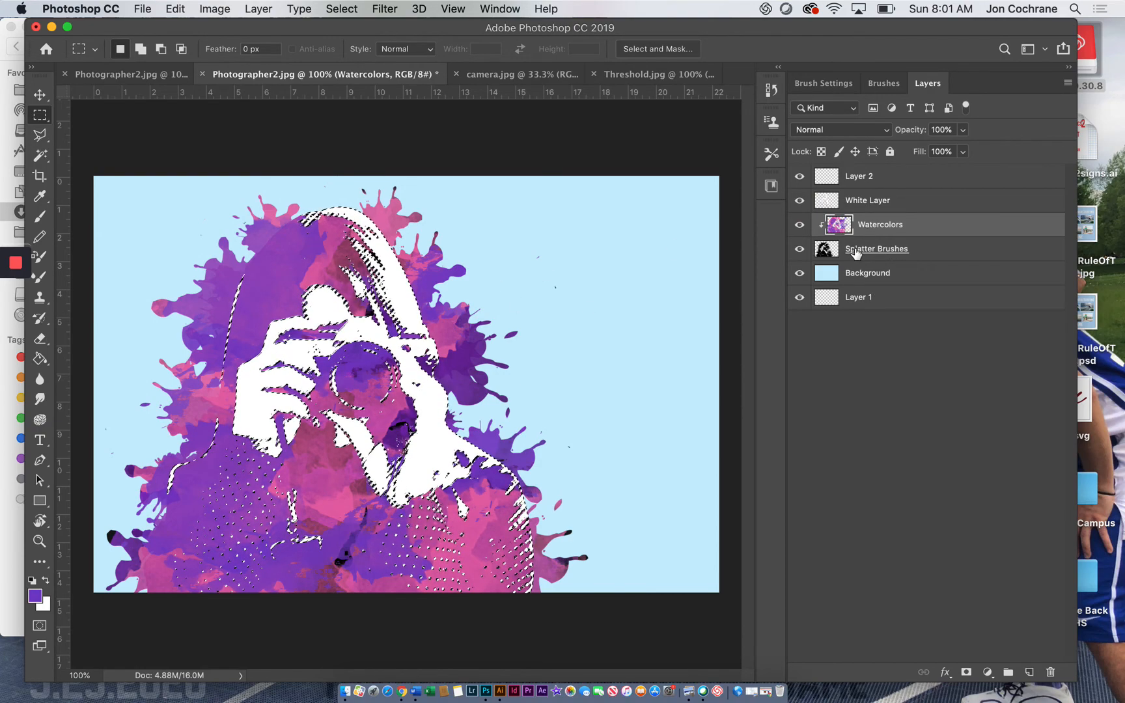
{"action": "key", "text": "super+z"}
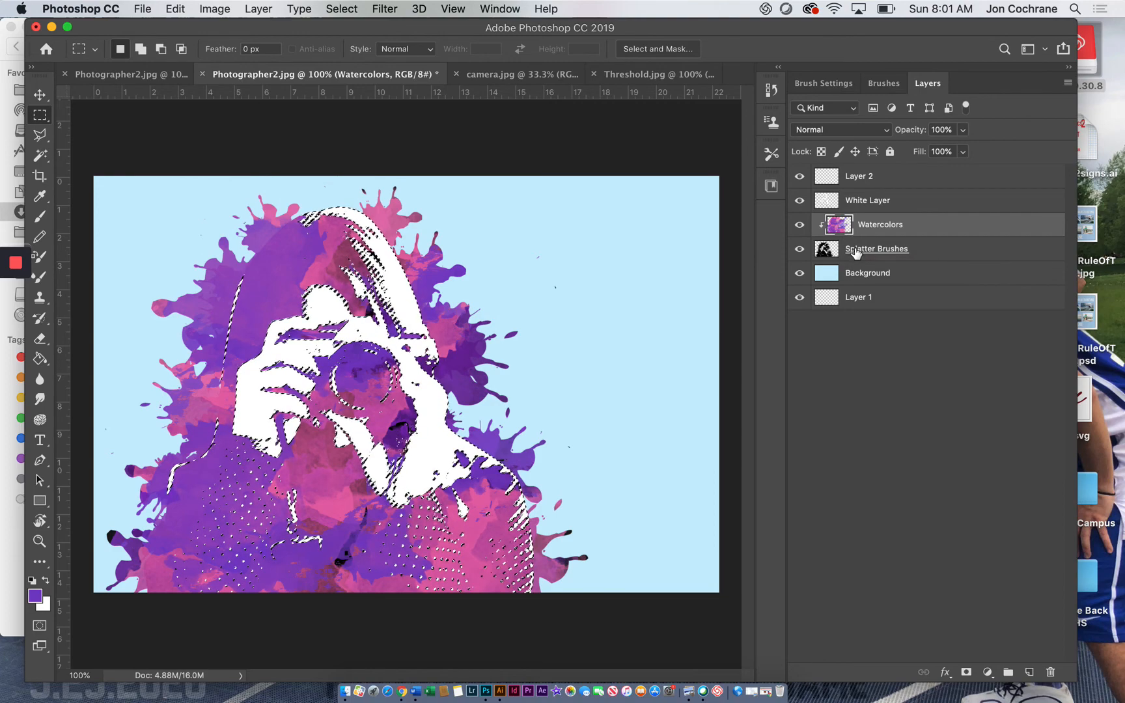
Step: Delete the selected white shape from the Splatter Brushes layer, hide the White Layer and clear the selection
{"action": "left_click", "coordinate": [856, 253]}
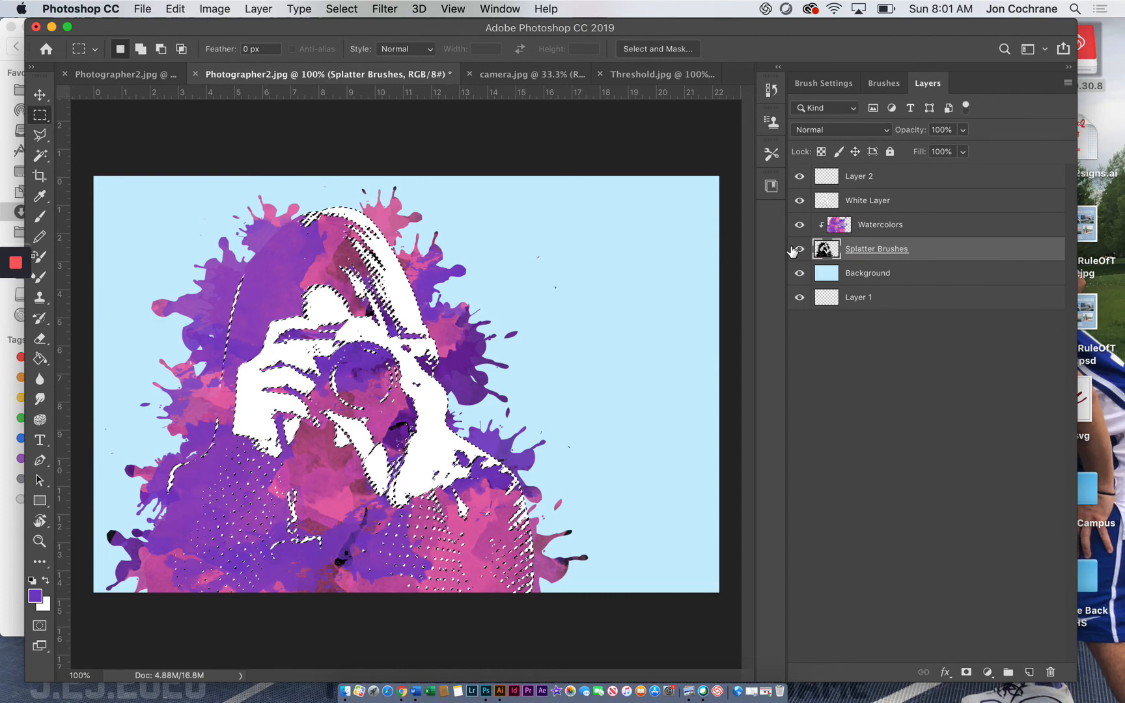
{"action": "left_click", "coordinate": [800, 202]}
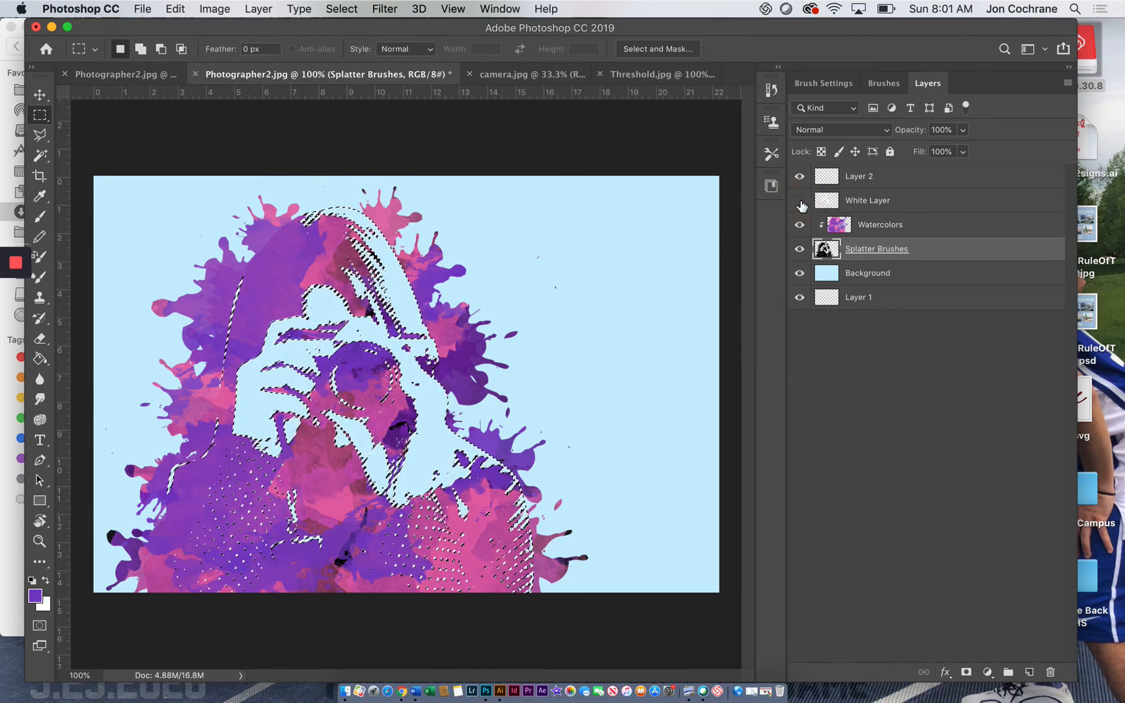
{"action": "left_click", "coordinate": [41, 115]}
{"action": "left_click", "coordinate": [125, 125]}
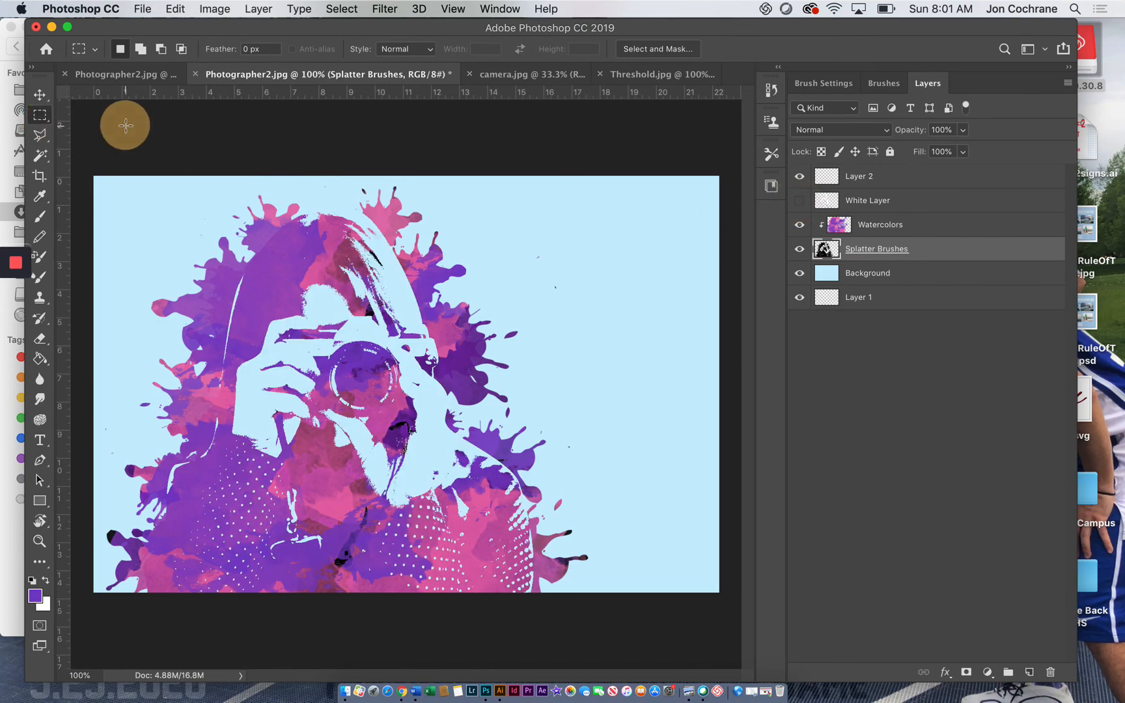